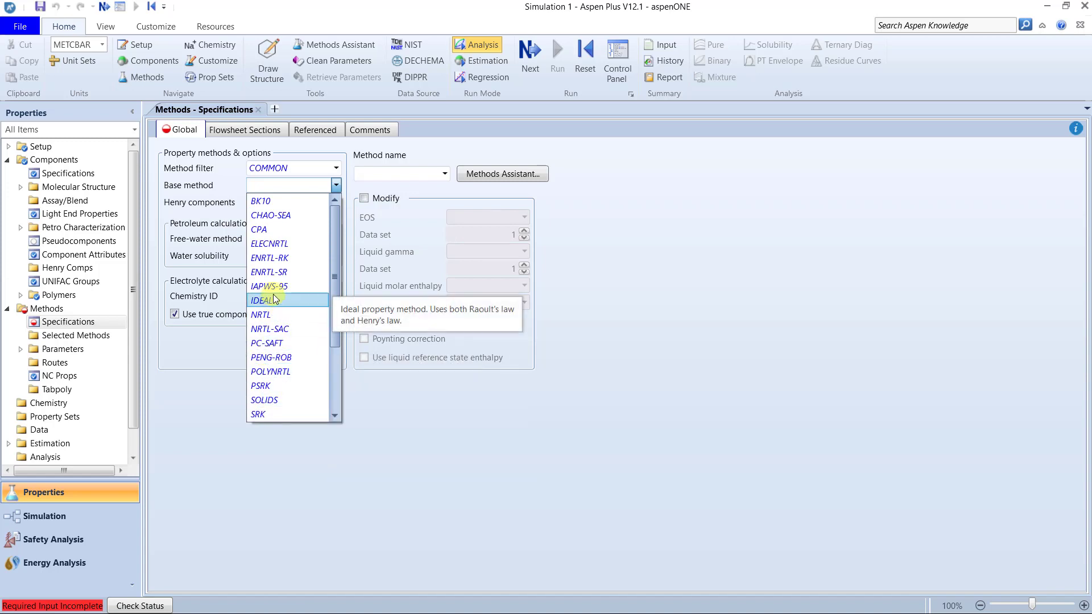
Set the base property method to PENG-ROB and proceed to the simulation environment.
left_click(280, 359)
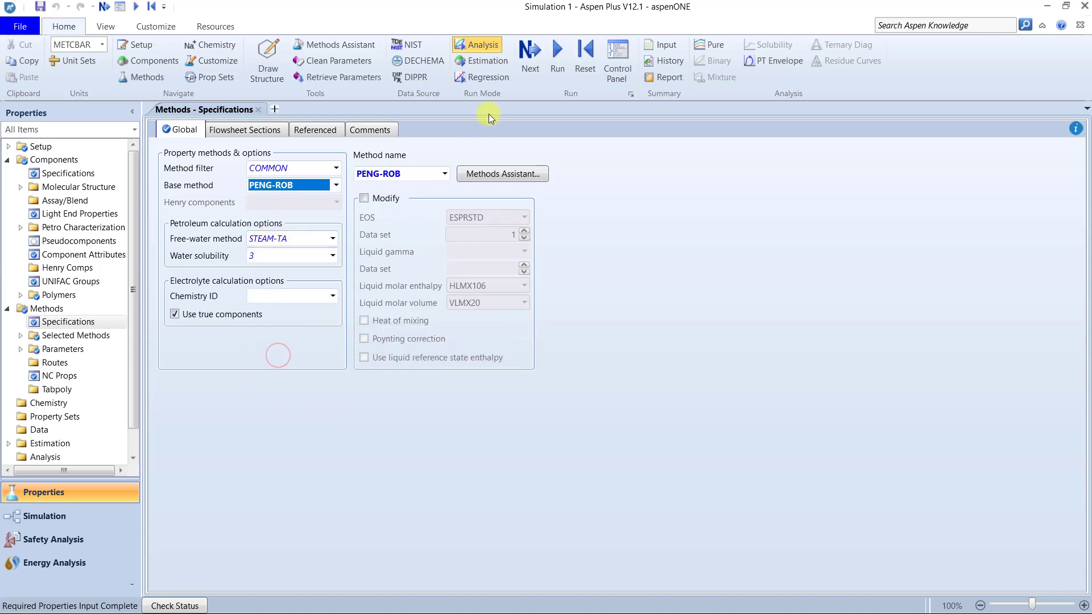
left_click(533, 64)
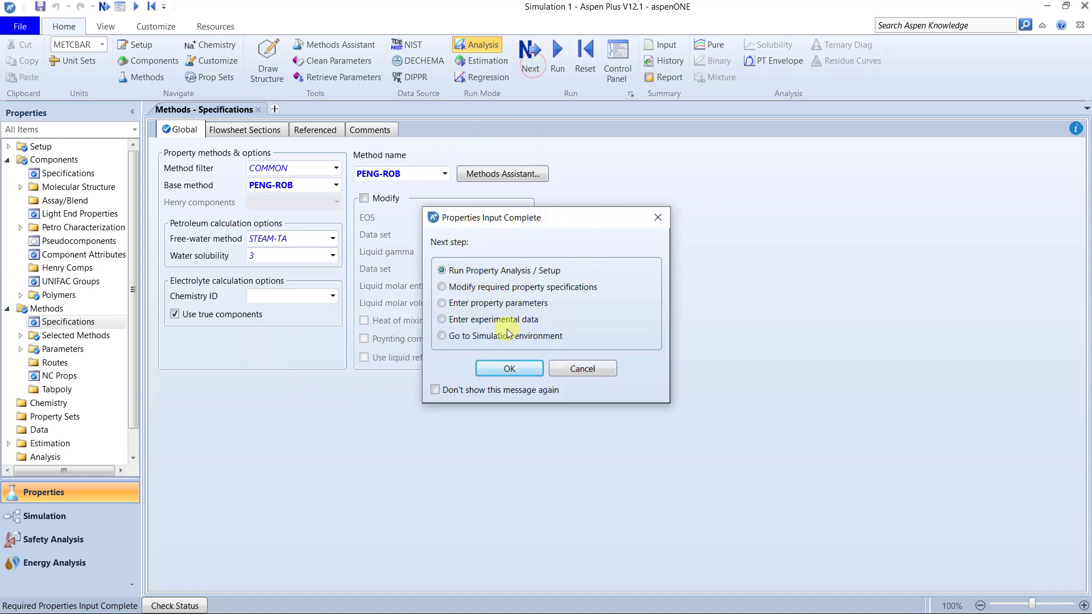
left_click(496, 369)
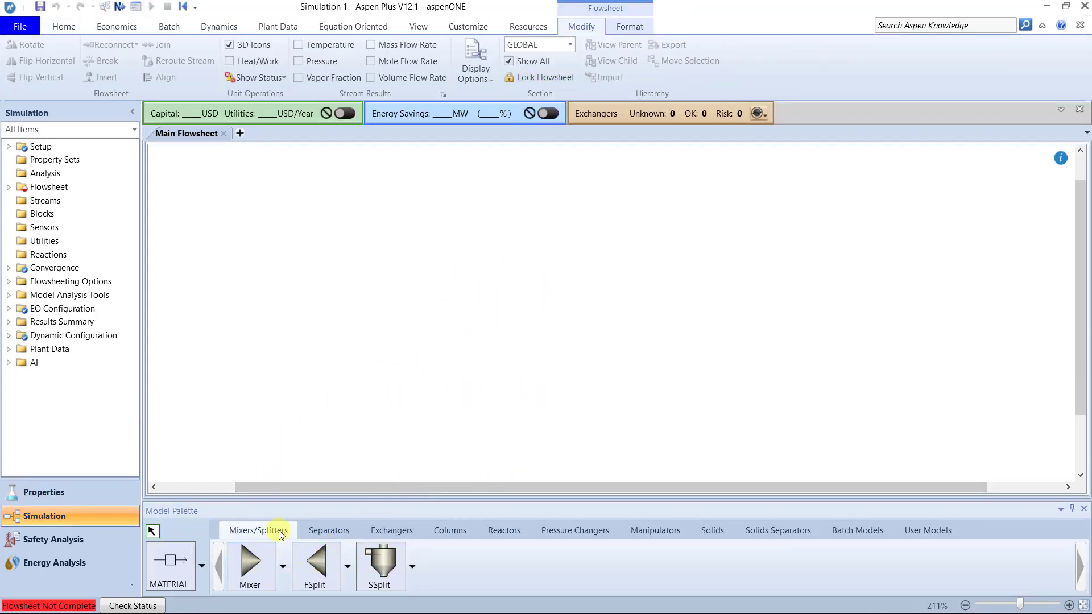
Place a Mixer block with the cylindrical tank icon near the middle of the flowsheet.
left_click(282, 566)
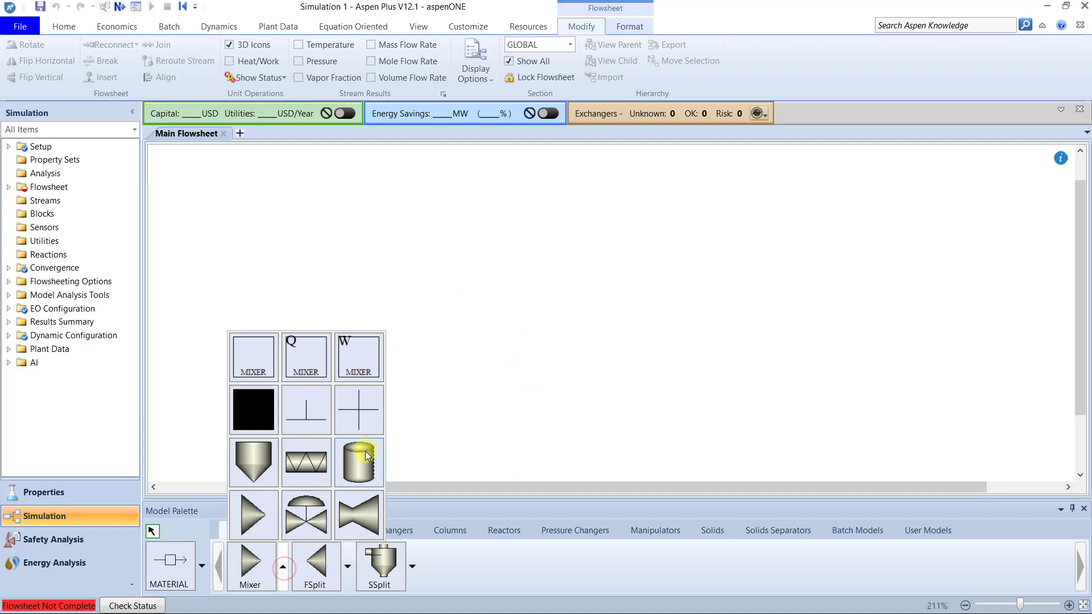
left_click(365, 451)
left_click(516, 307)
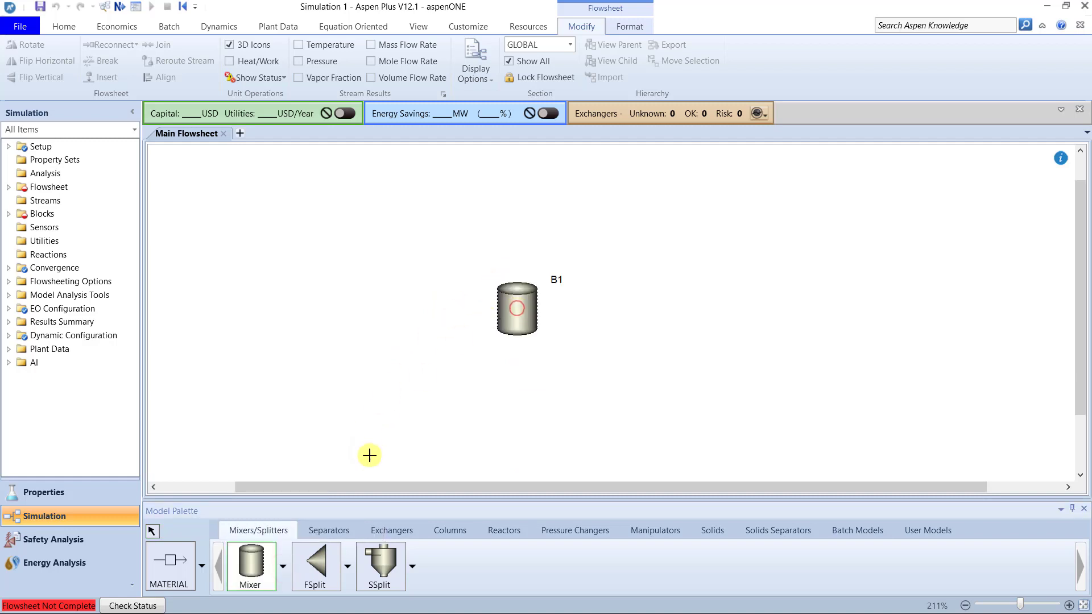
Place three Valve blocks around the tank, two on its inlet side and one on its outlet side.
left_click(563, 533)
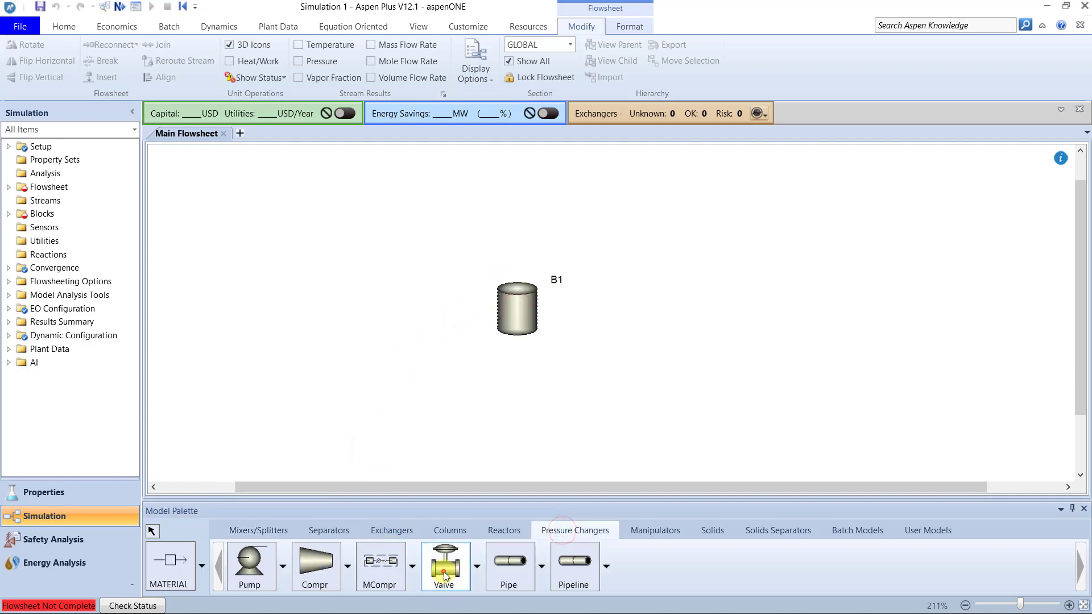
left_click(444, 571)
left_click(454, 295)
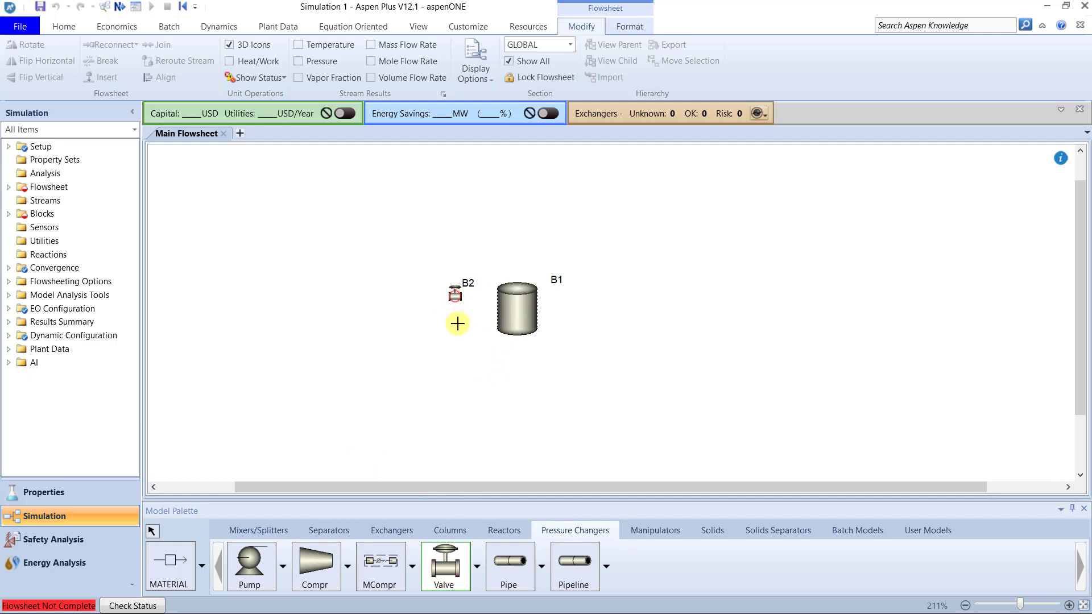
left_click(458, 325)
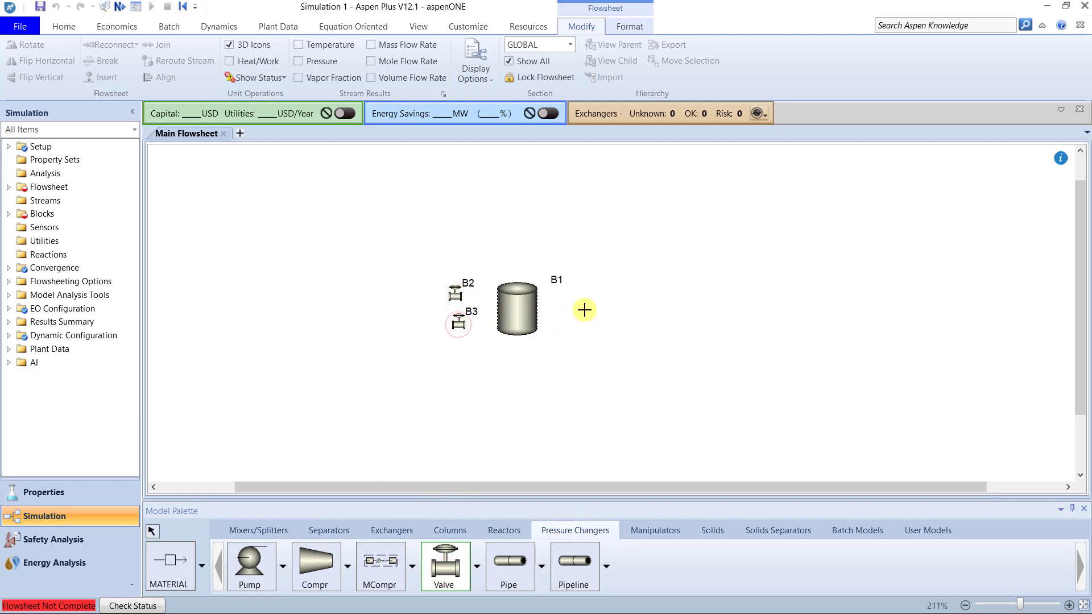
right_click(545, 364)
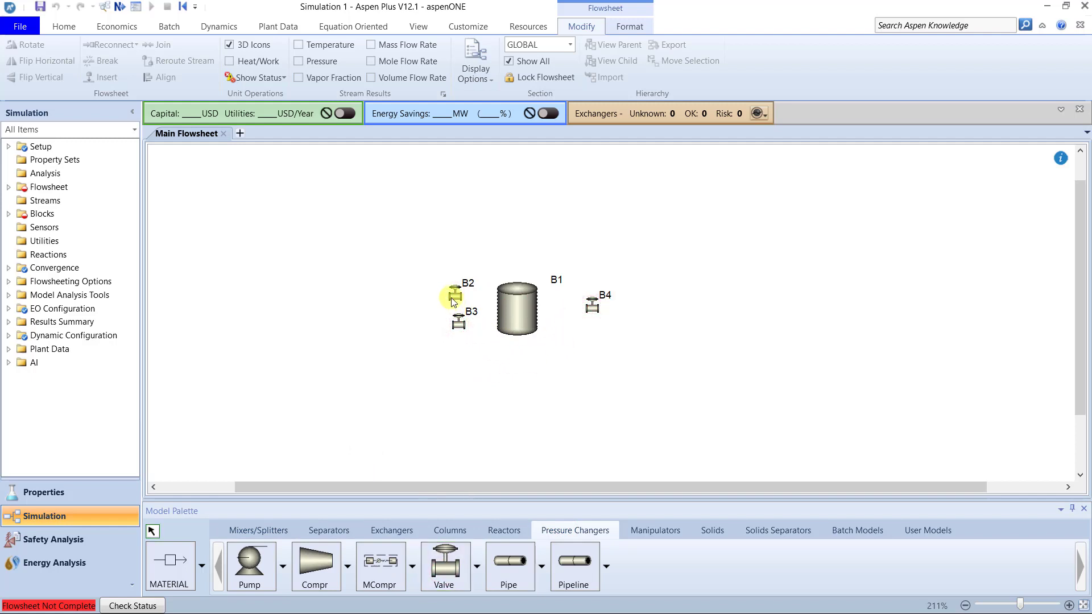
Move valve B2 farther from the tank and rename it CV1.
left_click_drag(455, 296, 405, 295)
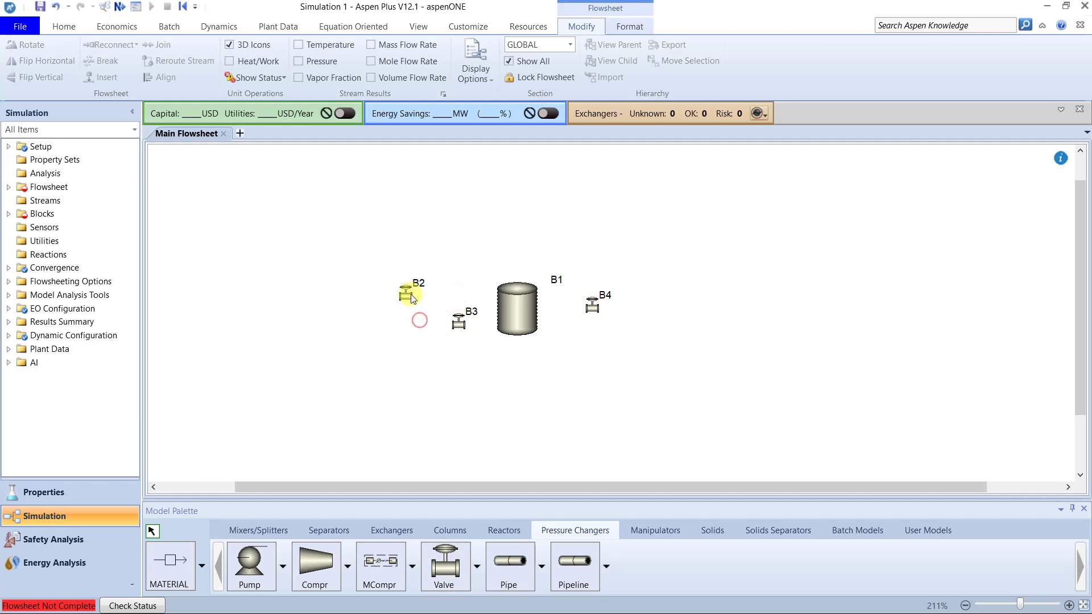
right_click(409, 298)
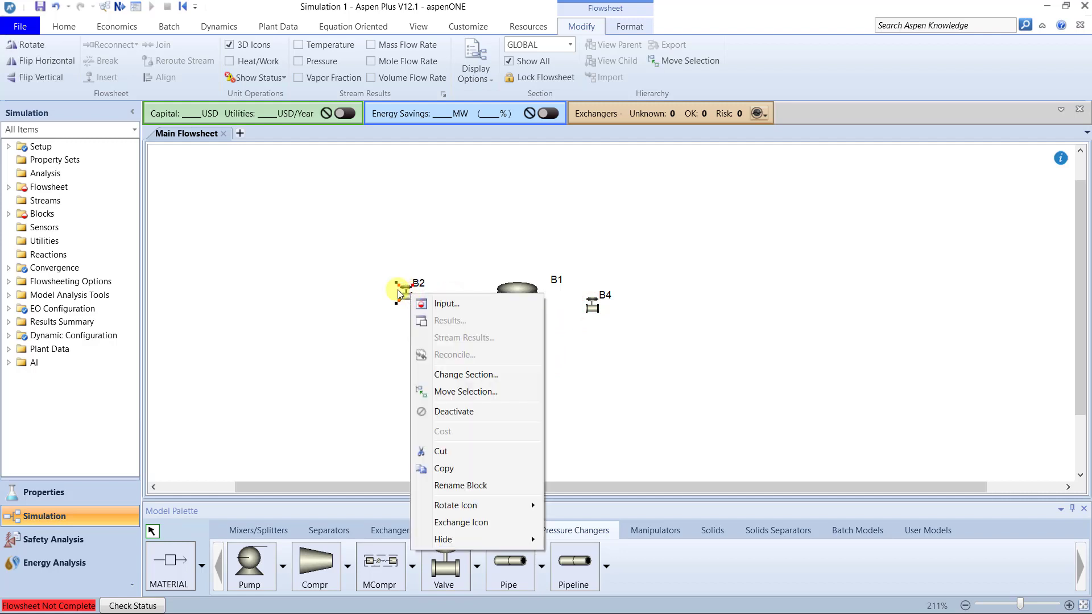
left_click(441, 485)
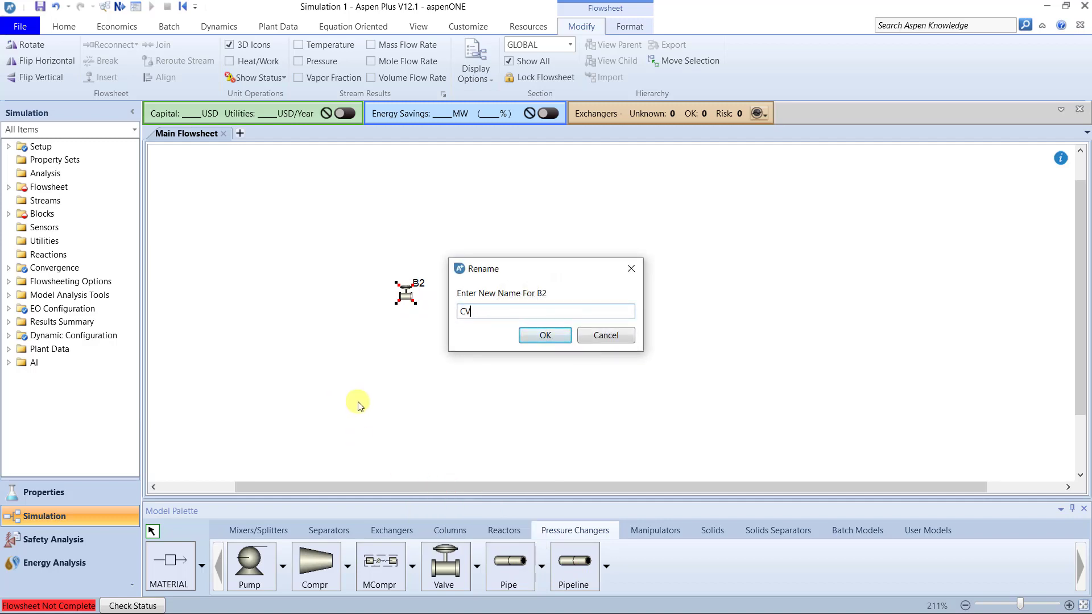
key("Return")
left_click(467, 359)
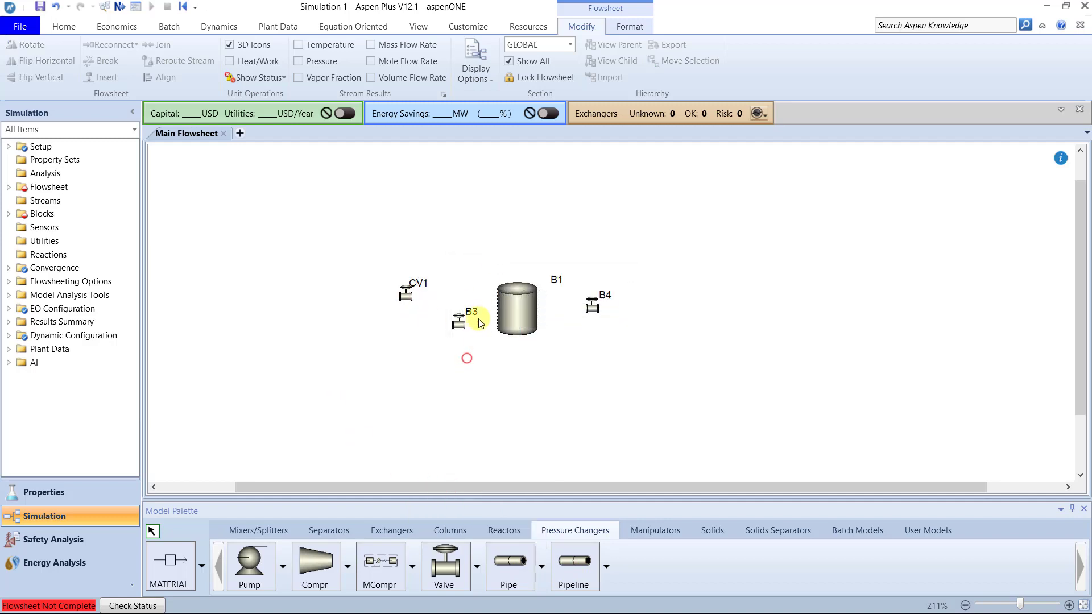
Rename valve B3 as CV2.
left_click(472, 313)
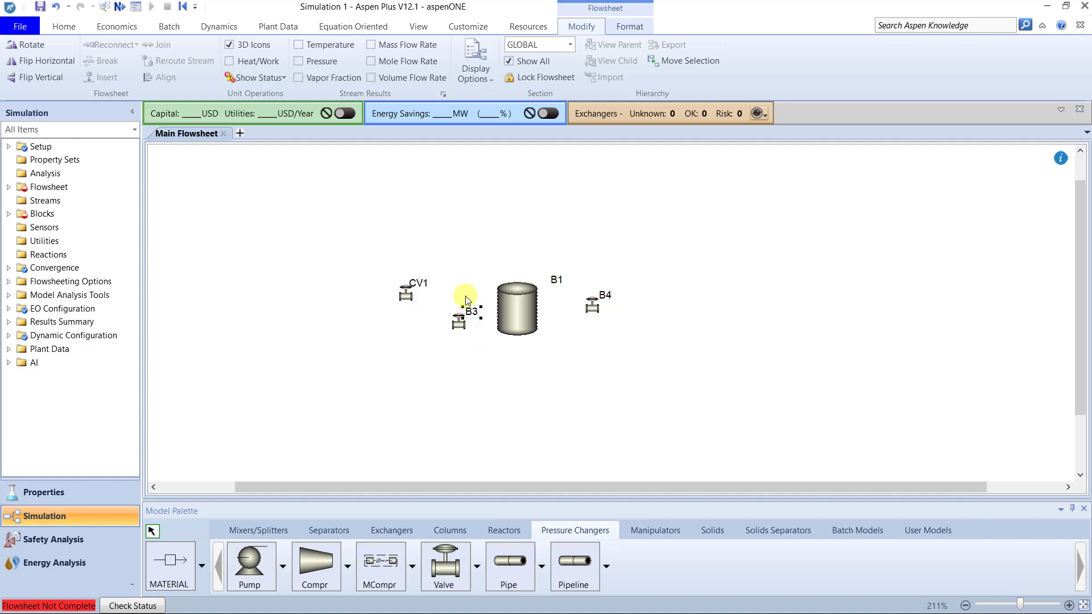
right_click(465, 318)
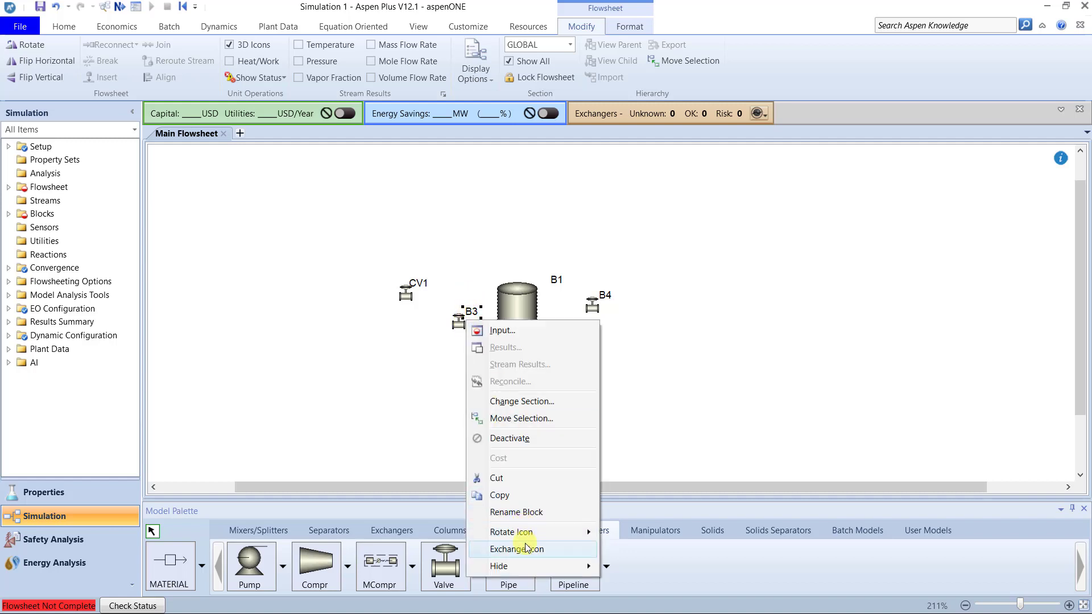
left_click(526, 512)
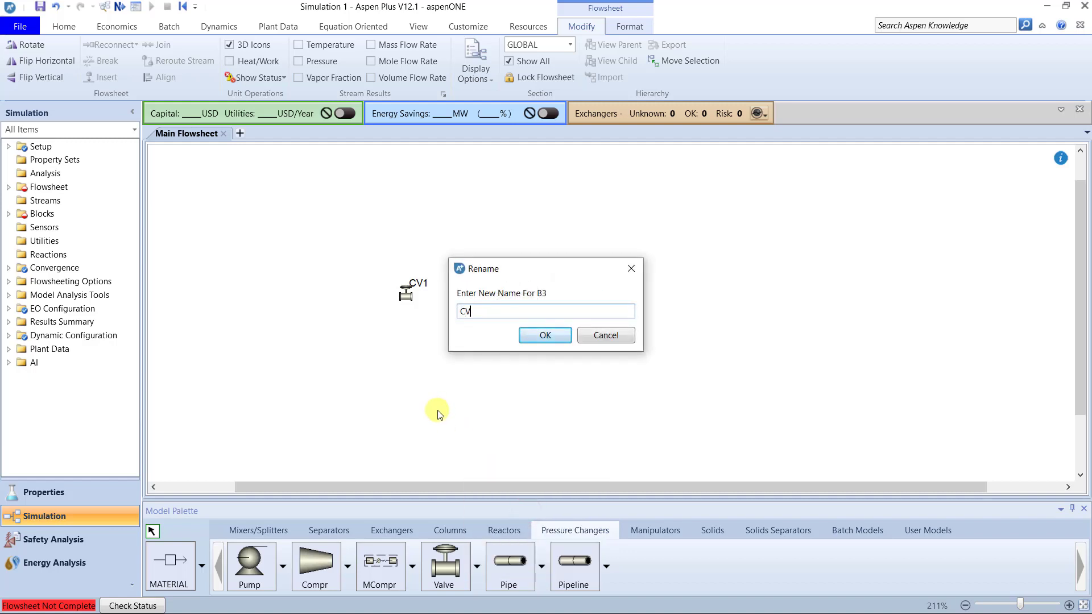
type("CV2")
key("Return")
left_click(541, 395)
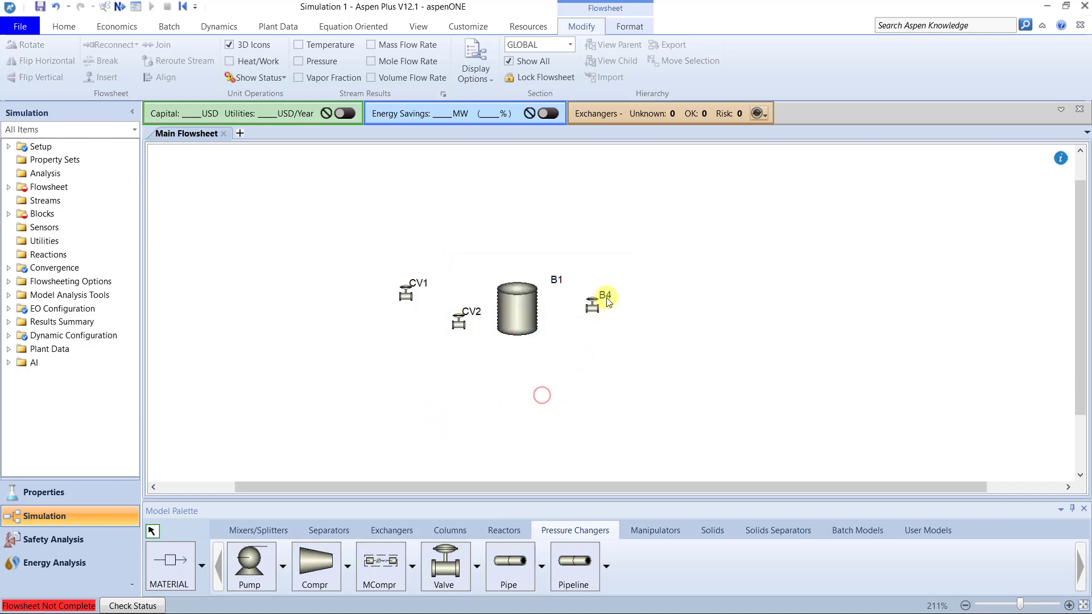
Rename the outlet-side valve B4 as CV3.
right_click(607, 301)
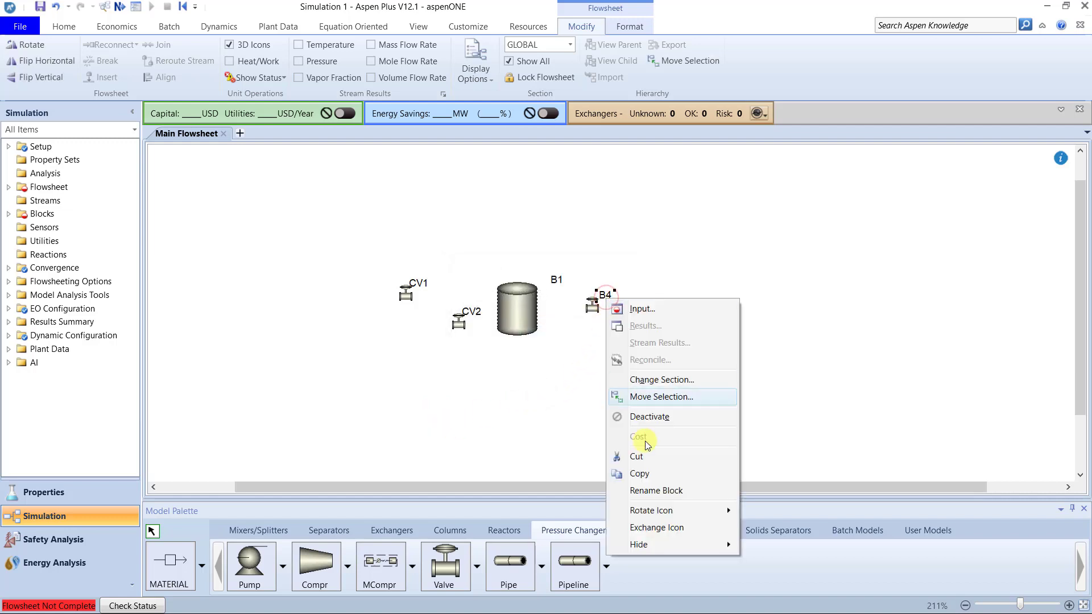
left_click(657, 493)
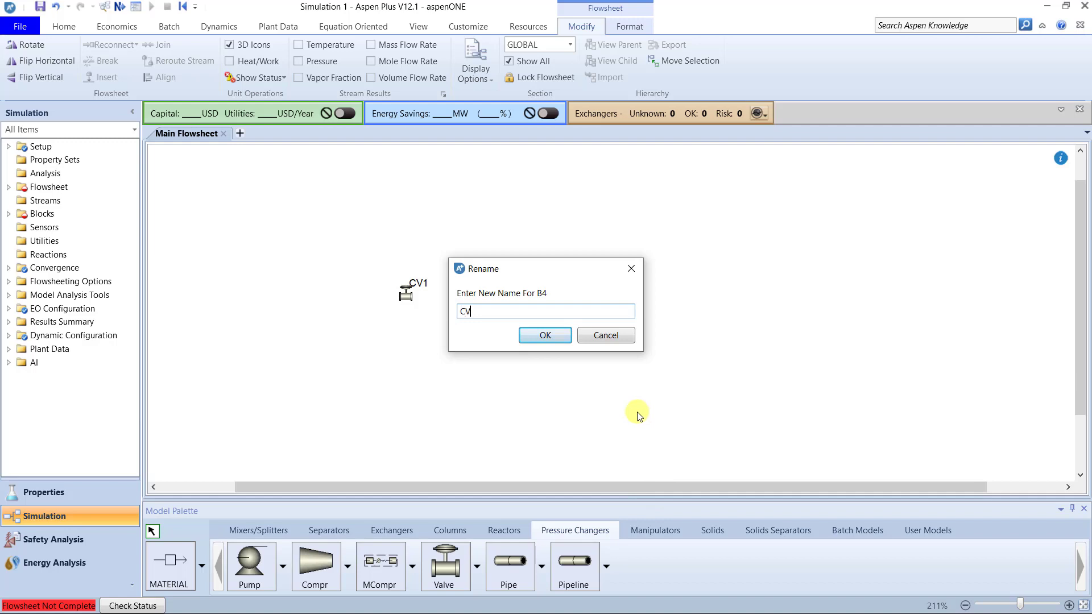
type("CV3")
key("Return")
left_click(602, 402)
Move valve CV2 below CV1, enlarge both valve icons, and center CV1's label above its icon.
left_click(462, 326)
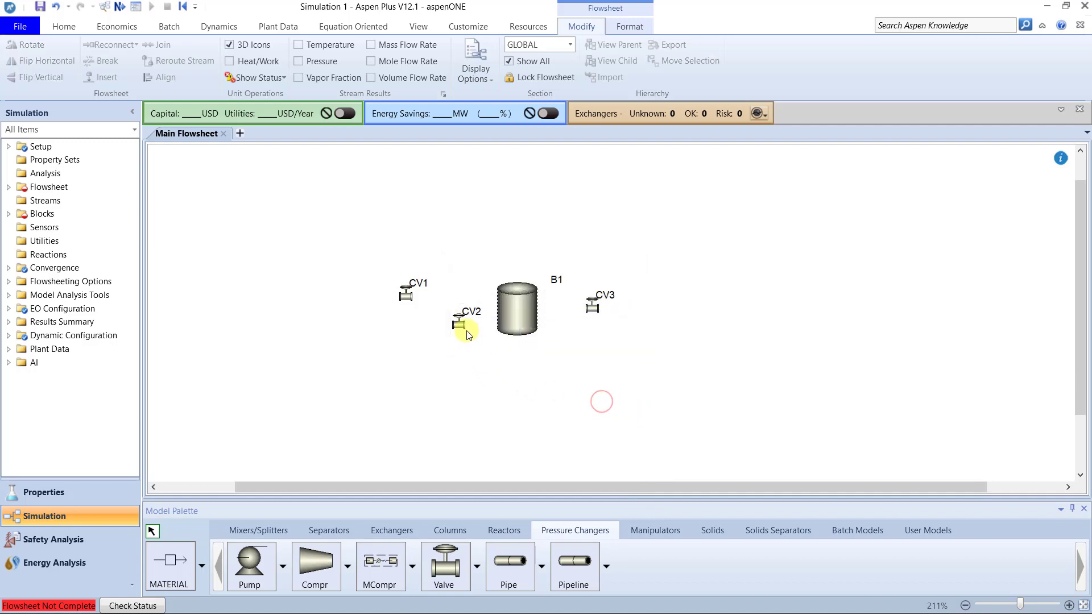
left_click_drag(439, 324, 410, 265)
left_click(445, 348)
left_click(412, 295)
left_click(451, 361)
left_click_drag(403, 328, 448, 371)
left_click(403, 337)
key("ctrl+z")
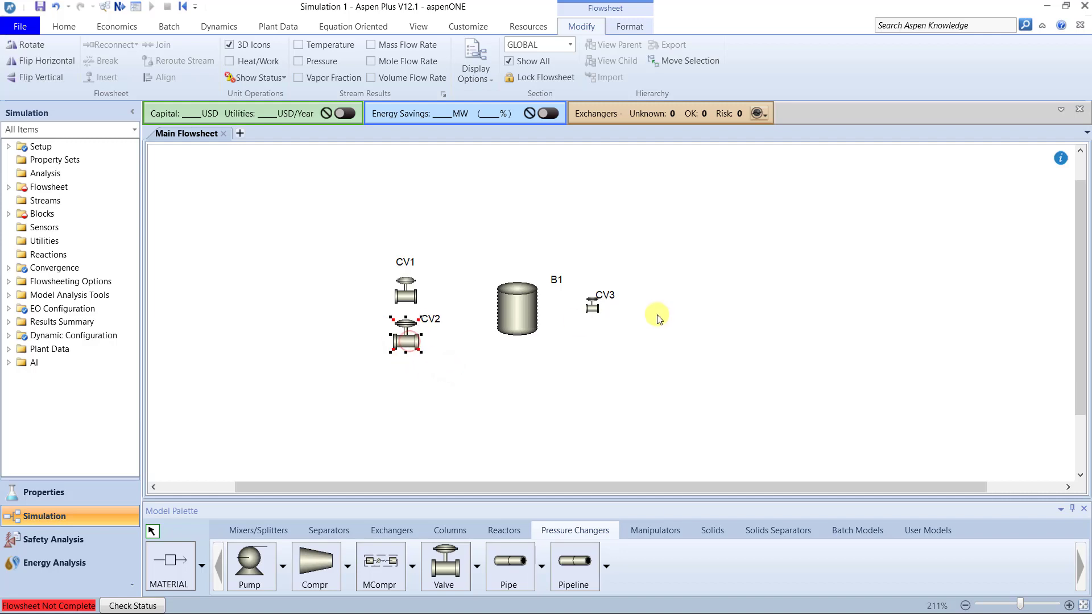
Move valve CV2 farther below CV1 and center its label above its icon.
left_click(431, 372)
mouse_move(411, 336)
left_mouse_down()
mouse_move(415, 359)
mouse_move(407, 318)
left_mouse_up()
left_click(468, 344)
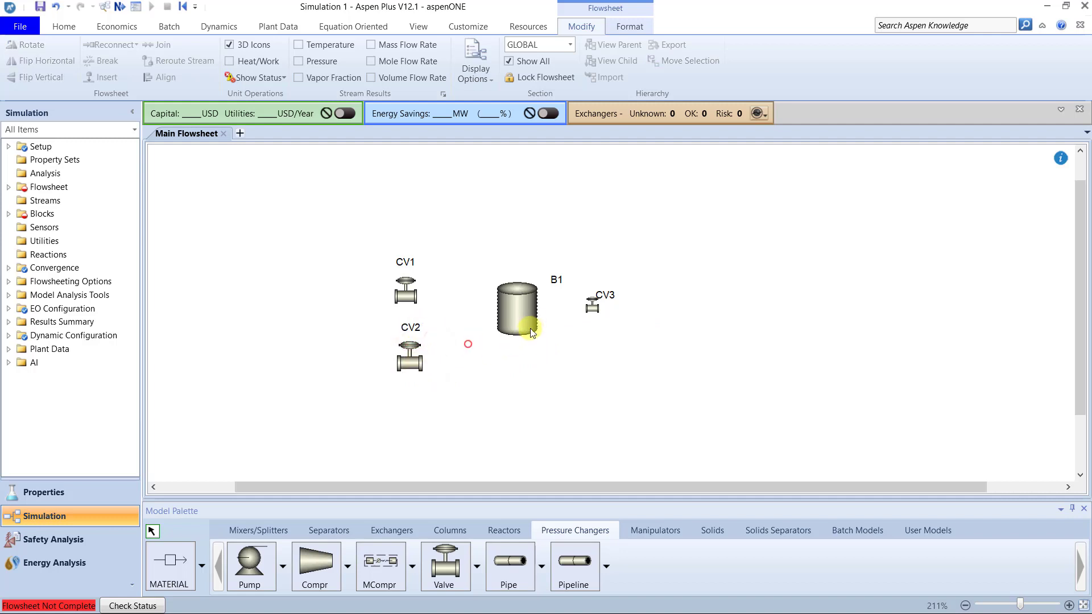
Enlarge the B1 tank icon with its label centered above it, and rename the block TANK.
mouse_move(529, 329)
left_mouse_down()
mouse_move(504, 331)
mouse_move(541, 314)
left_mouse_up()
left_click_drag(588, 274, 525, 252)
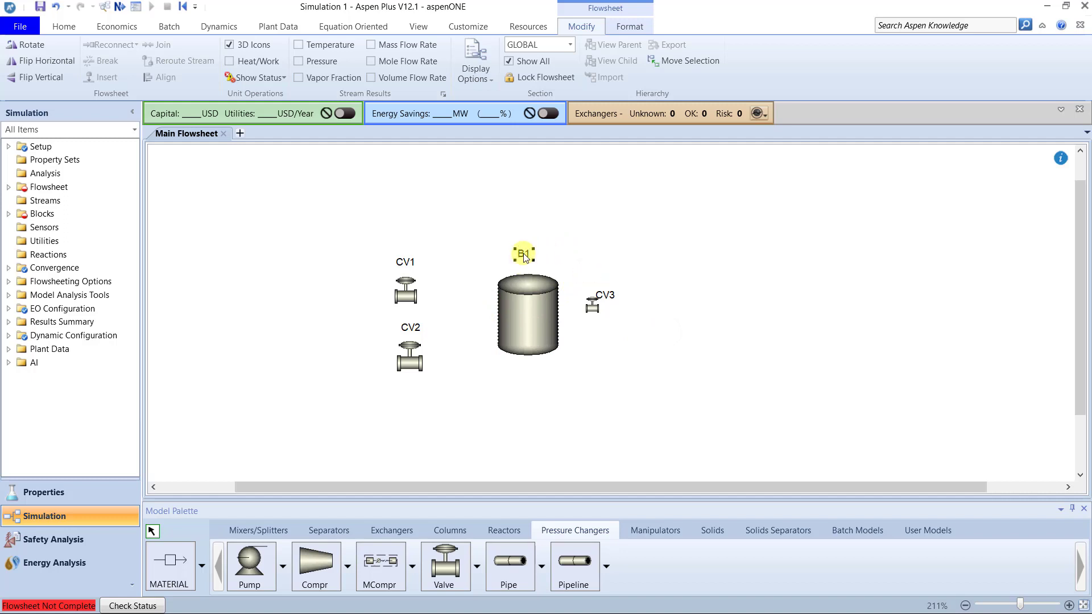
right_click(524, 256)
left_click(584, 483)
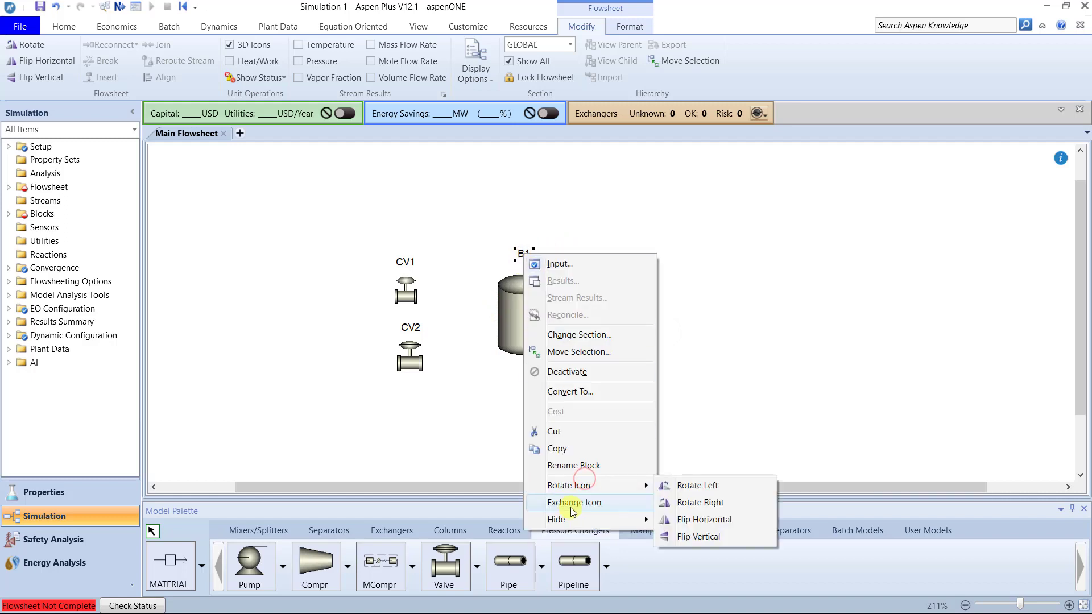
left_click(574, 465)
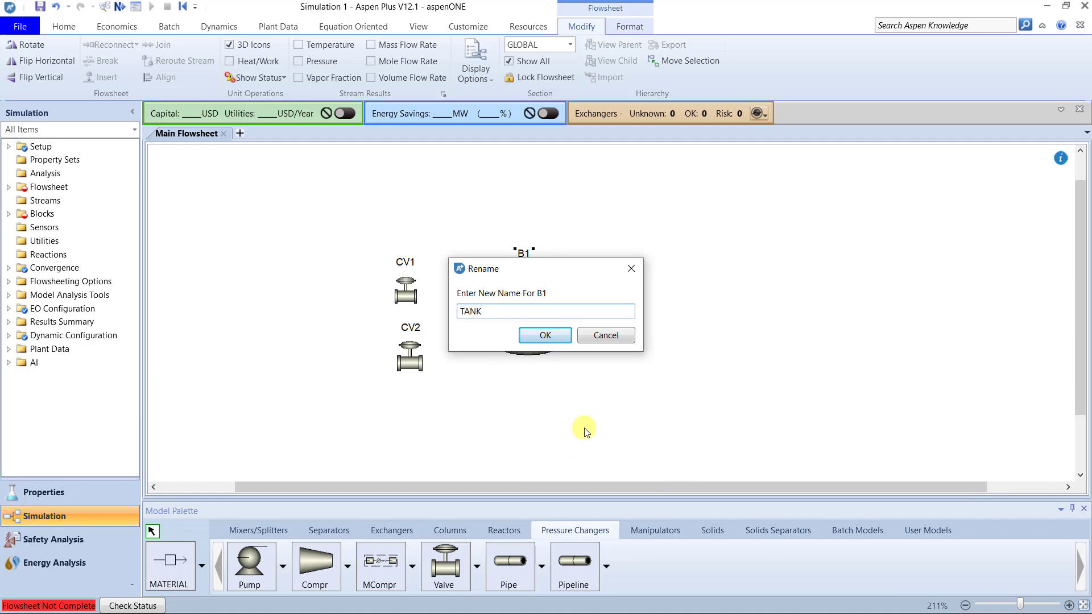
key("Return")
Move valve CV3 farther from the tank, enlarging its icon and centering its label above it.
left_click_drag(603, 385, 647, 318)
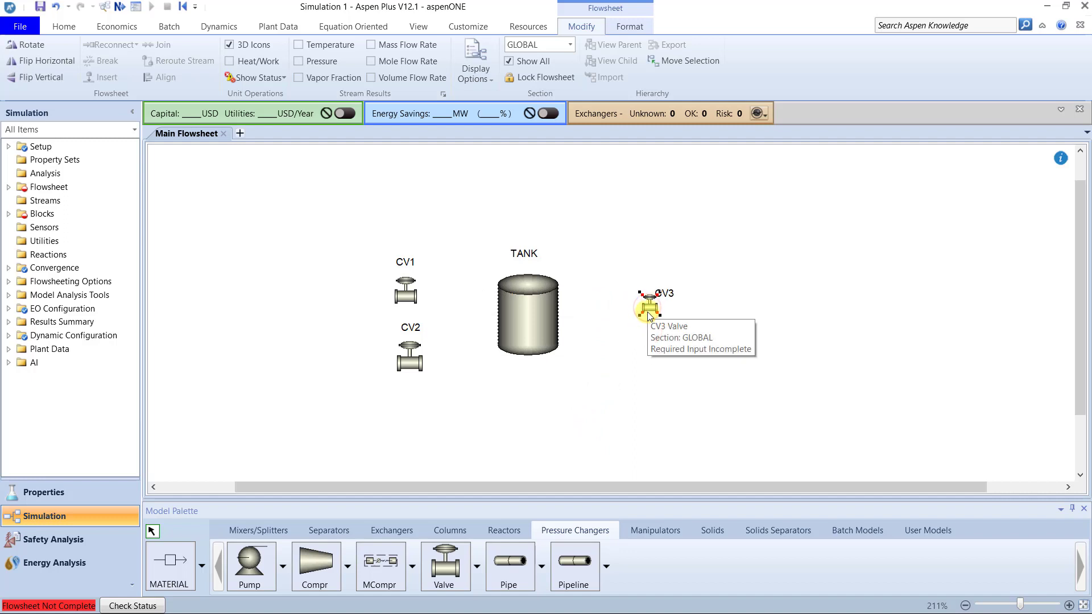
left_click(629, 354)
left_click(677, 284)
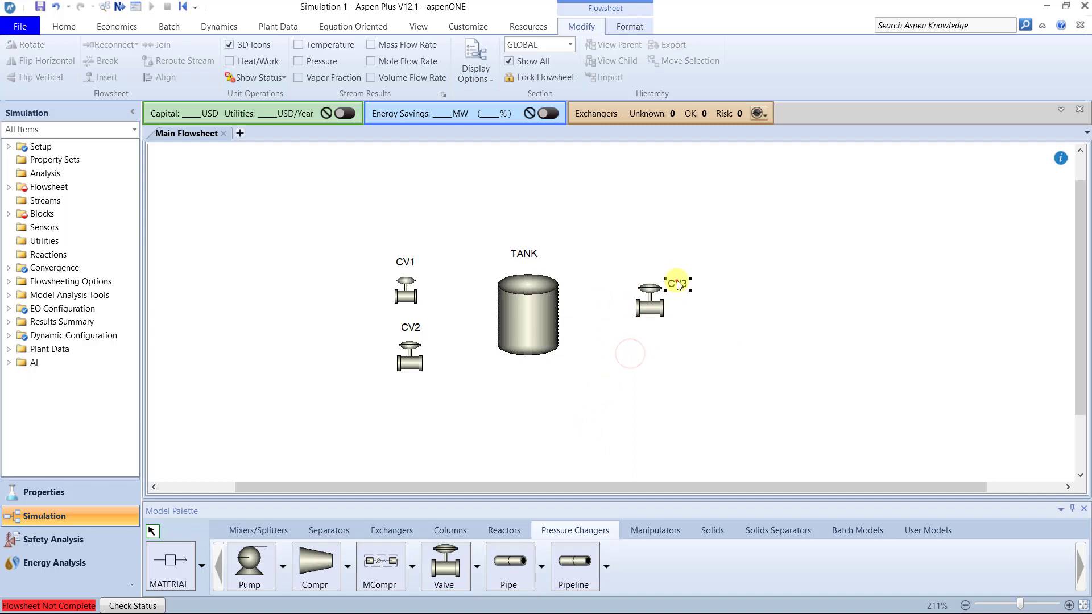
left_click_drag(678, 285, 645, 268)
left_click(643, 400)
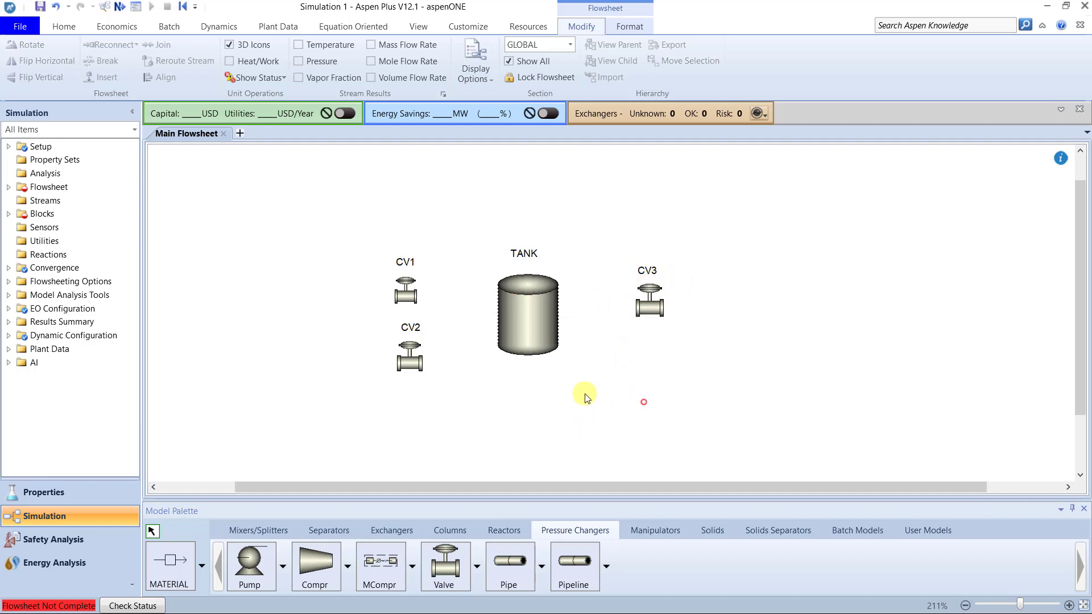
Draw a separate material feed stream into the inlet of each of valves CV1 and CV2.
left_click(182, 571)
left_click(385, 297)
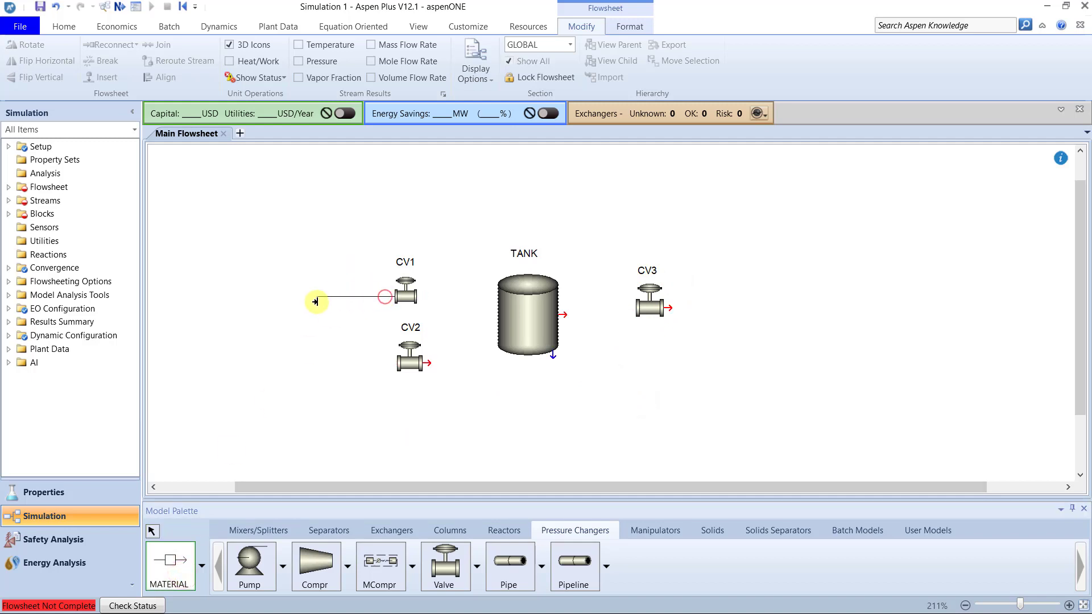
left_click(315, 302)
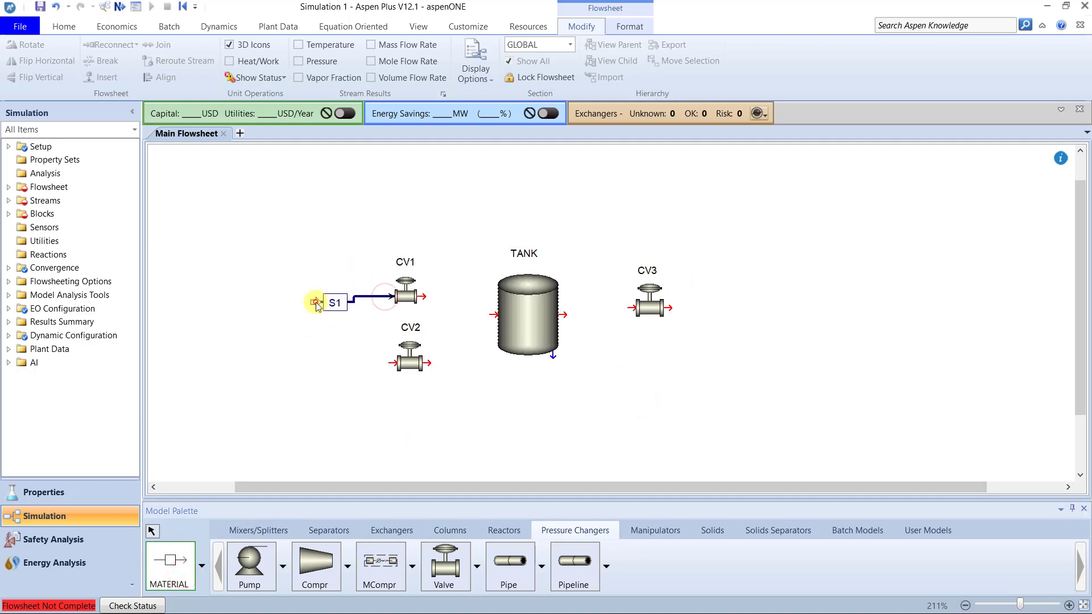
left_click(386, 363)
left_click(307, 358)
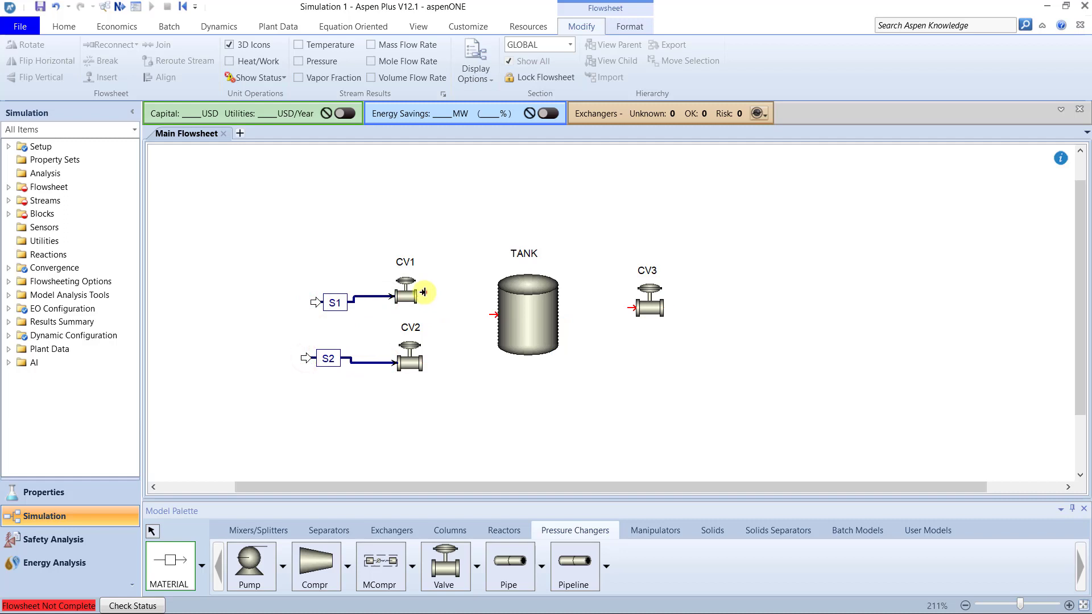
right_click(442, 298)
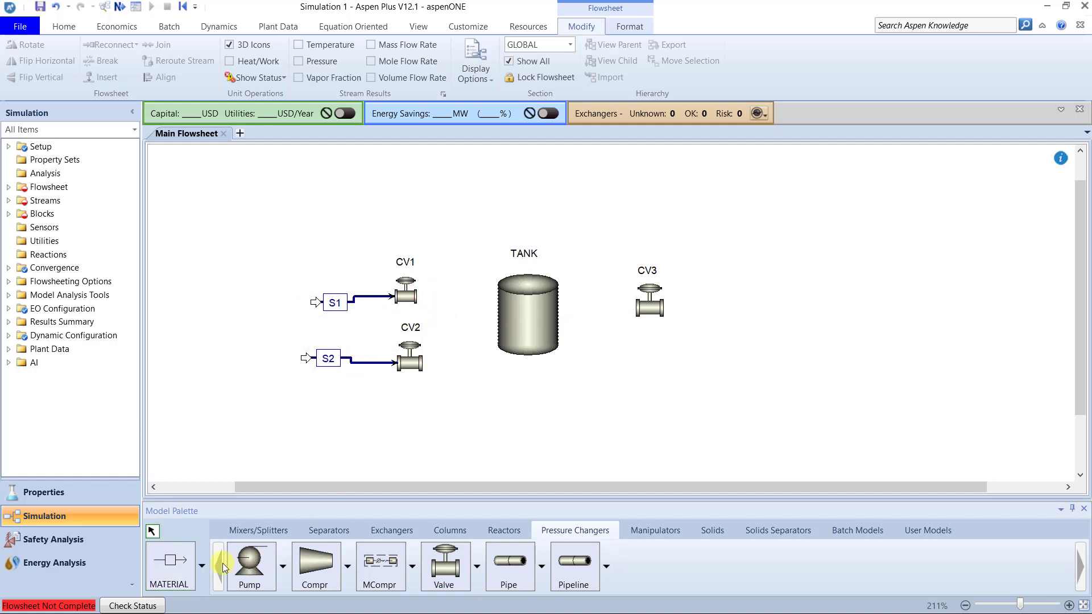
Connect the outlets of valves CV1 and CV2 to the TANK inlet with separate material streams.
left_click(191, 552)
left_click(419, 295)
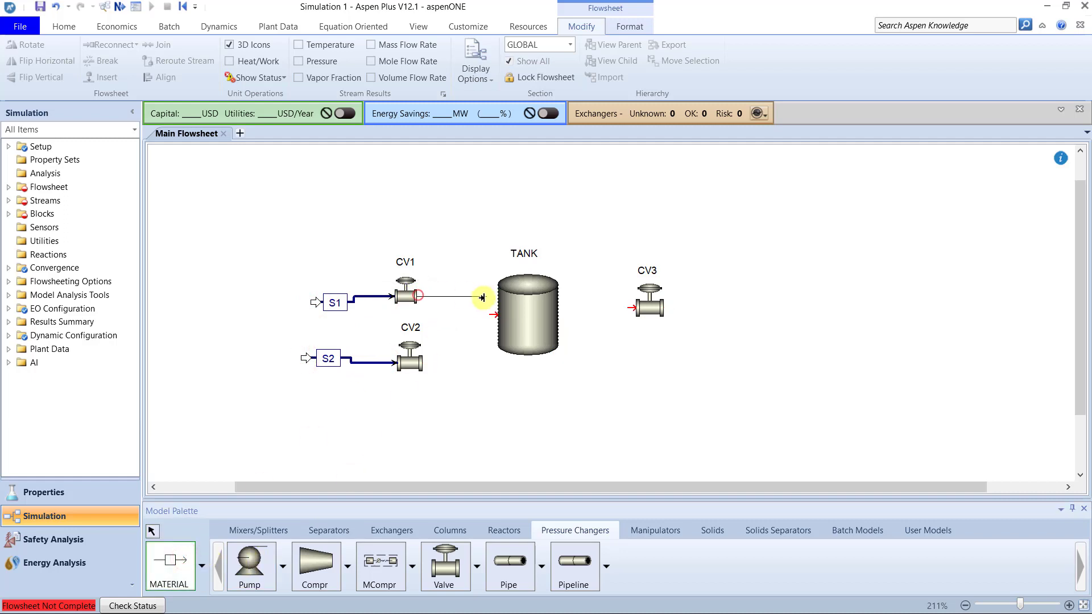
left_click(486, 311)
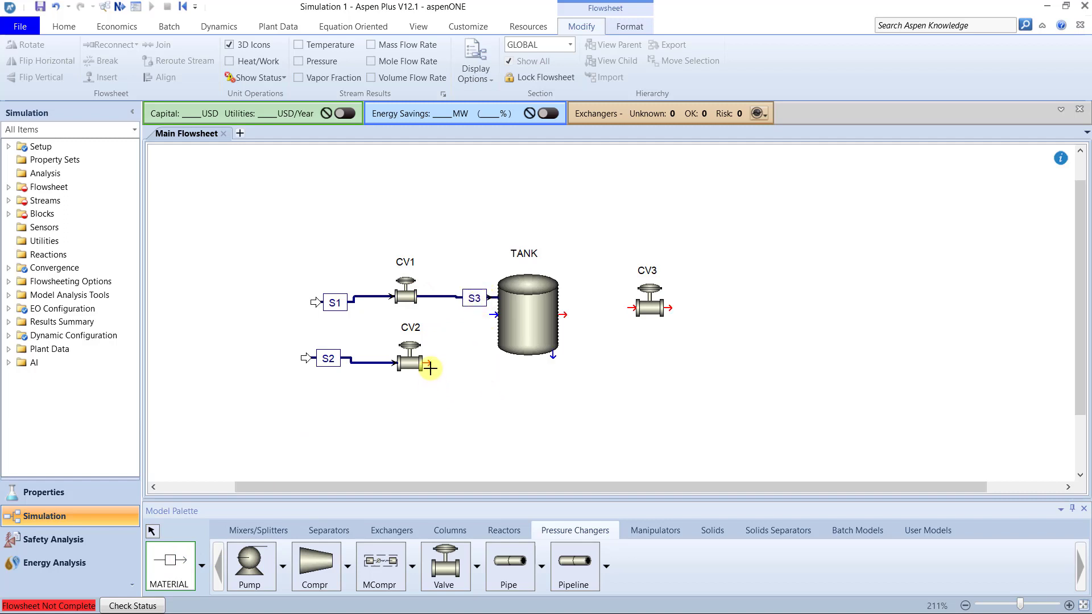
left_click(431, 363)
left_click(490, 314)
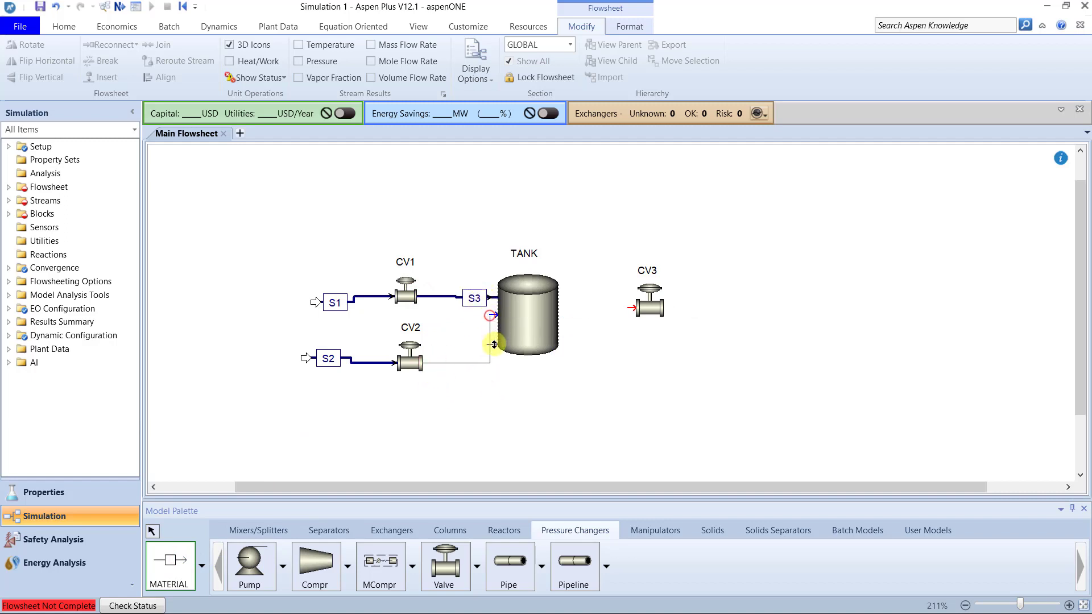
Draw a material stream from the TANK outlet to CV3's inlet and a product stream leaving CV3.
left_click(565, 317)
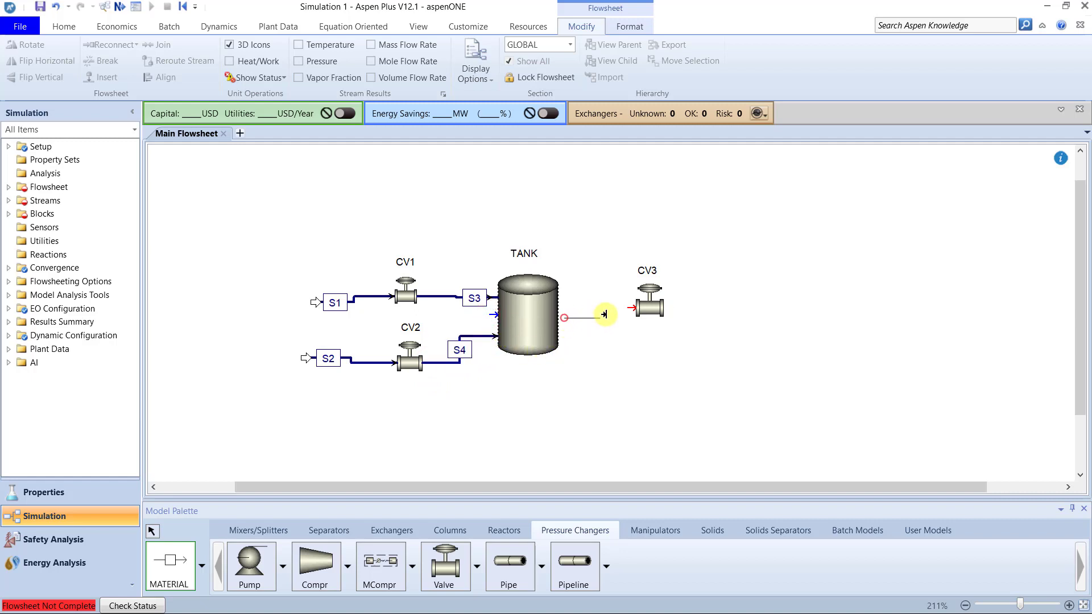
key("Escape")
left_click(170, 565)
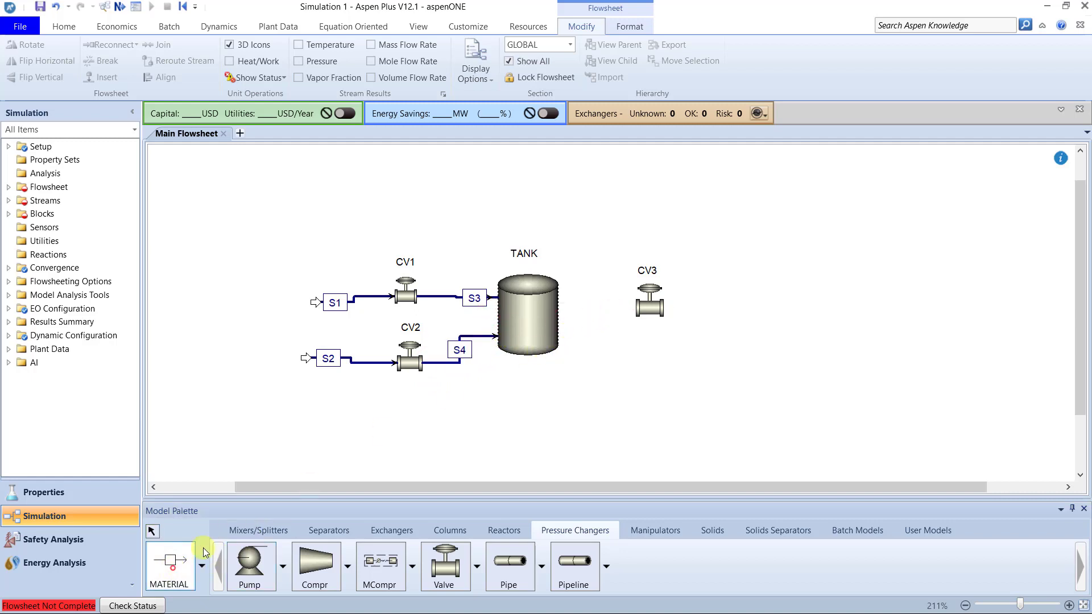
left_click(568, 314)
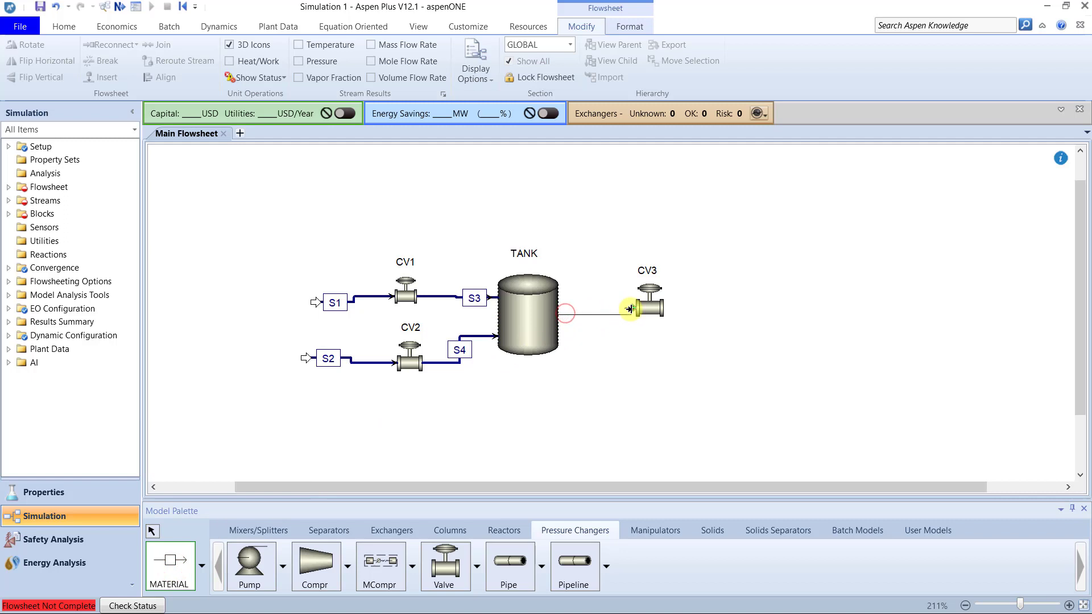
left_click(631, 308)
left_click(735, 308)
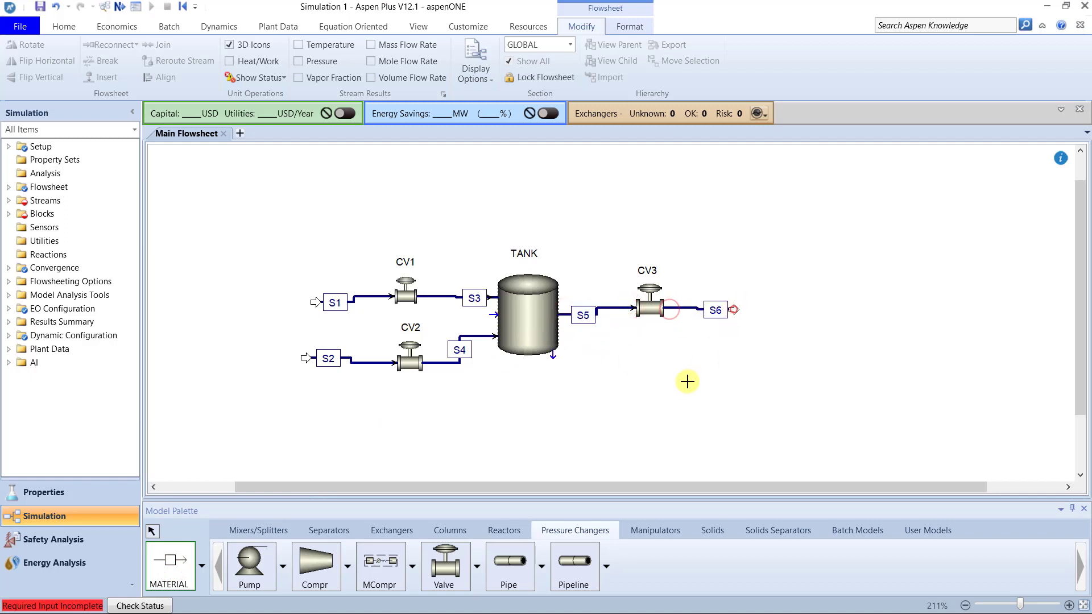
Align feed streams S1 and S2 so they run straight into valves CV1 and CV2.
key("ctrl+b")
left_click(444, 297)
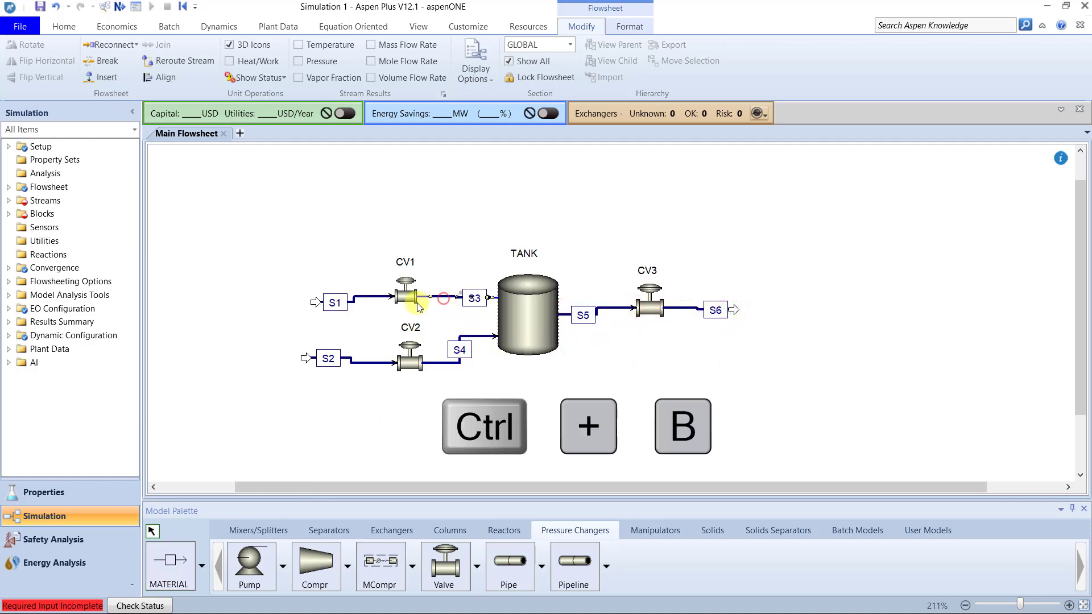
left_click(381, 297)
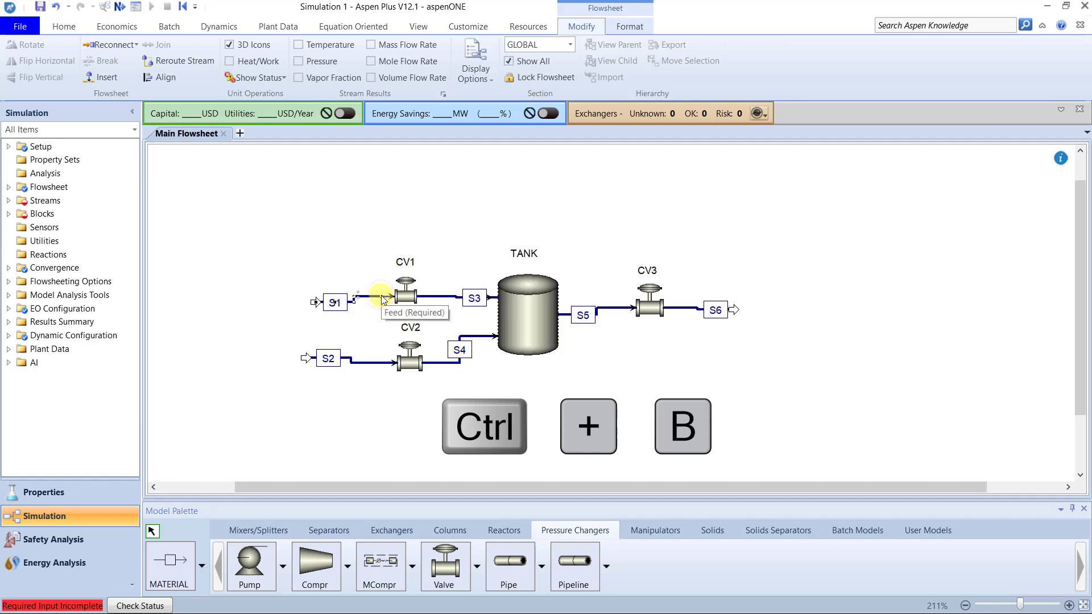
key("ctrl+b")
left_click(397, 459)
left_click(375, 364)
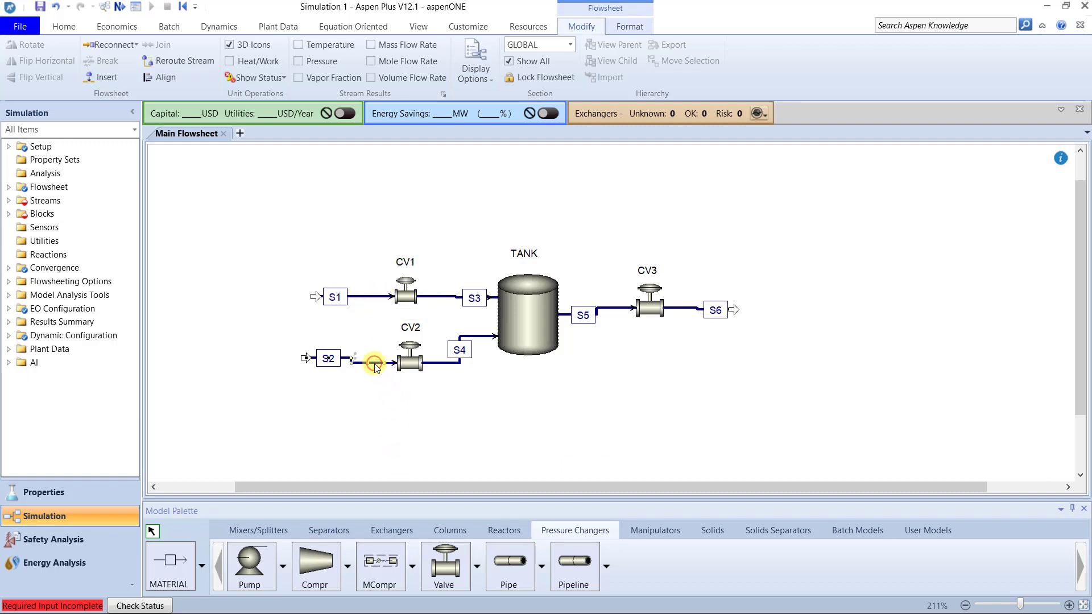
key("ctrl+b")
left_click(394, 433)
Align streams S5 and S6 so the line from TANK through CV3 to the product end is straight.
left_click(615, 307)
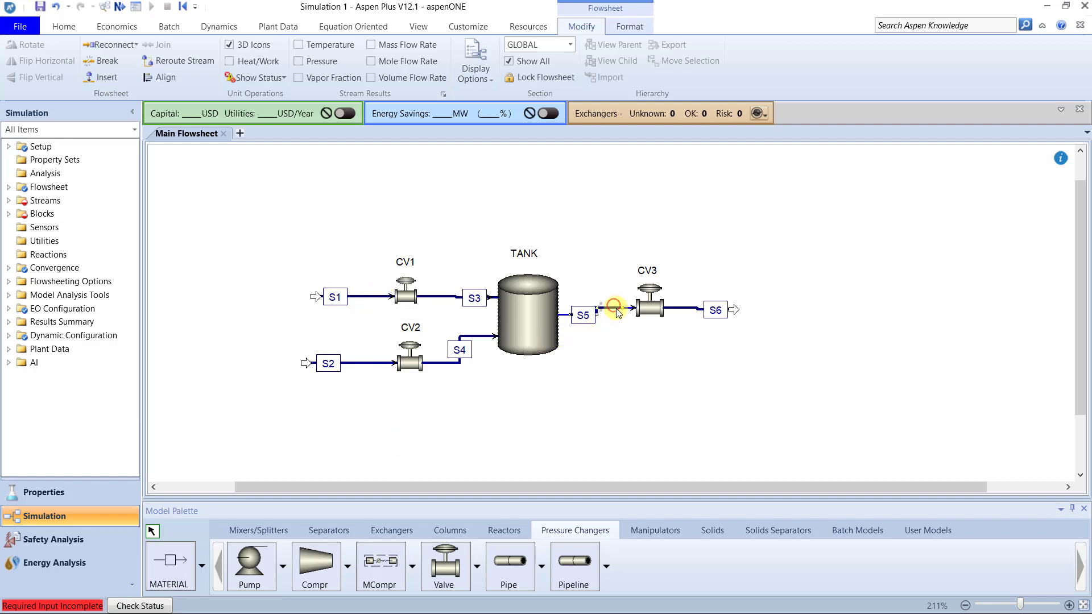
key("ctrl+b")
left_click(632, 362)
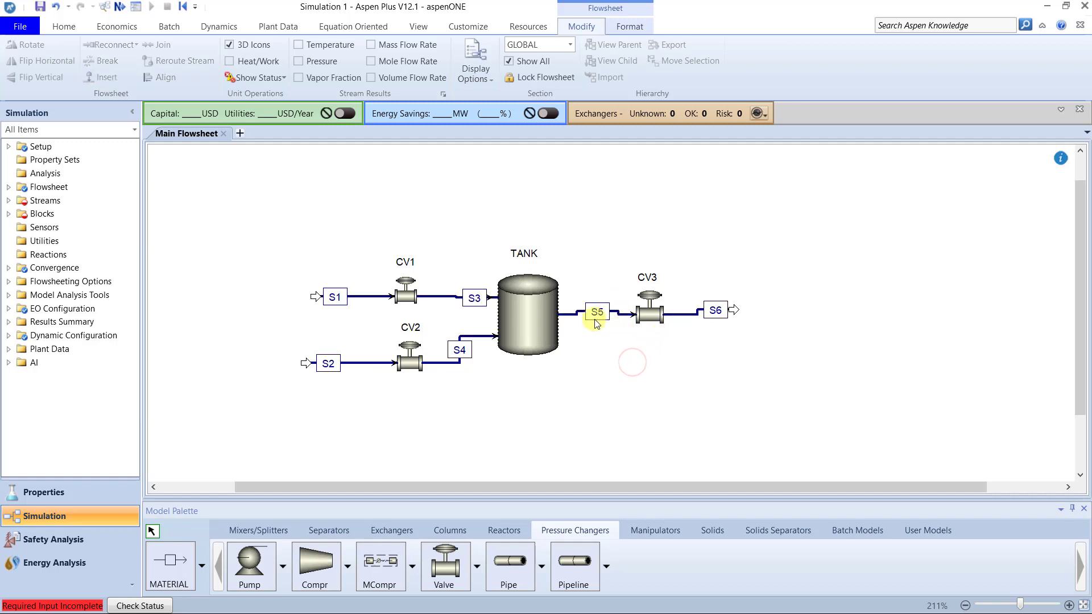
left_click(571, 317)
key("ctrl+b")
left_click(626, 343)
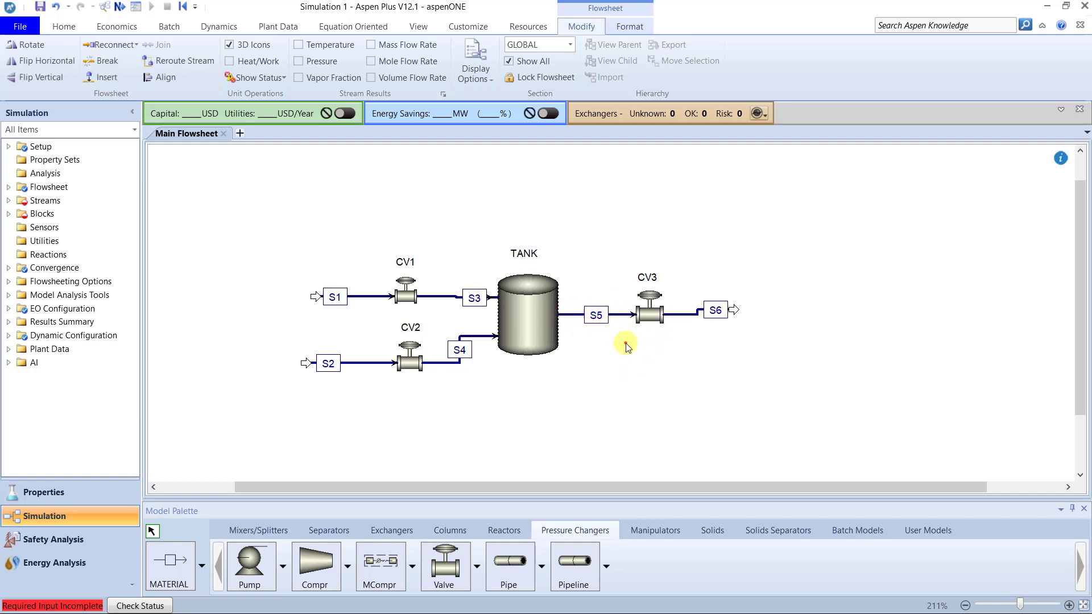
left_click(675, 316)
key("ctrl+b")
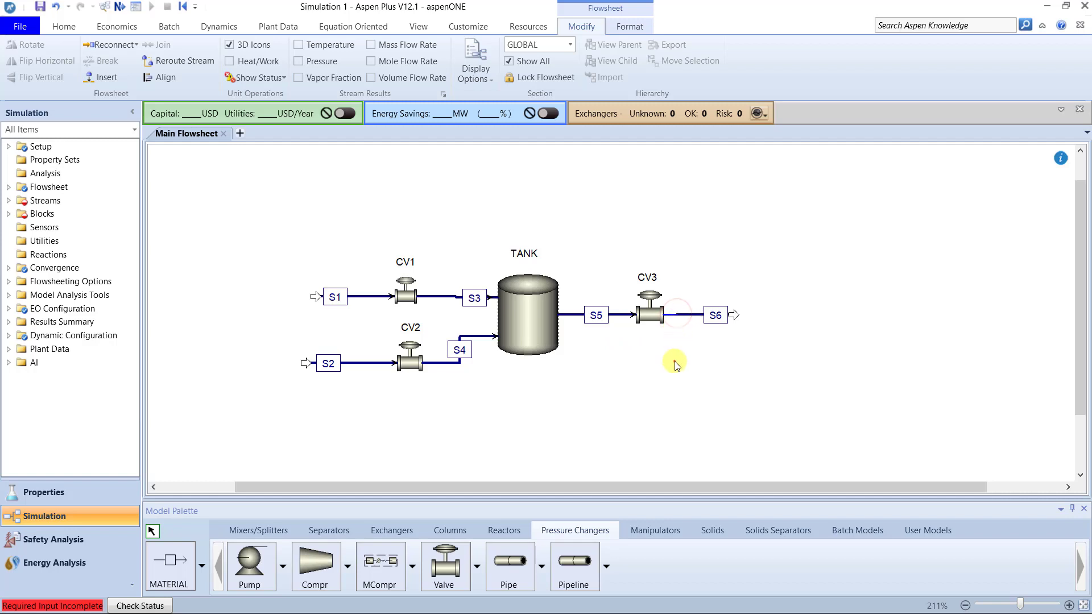
left_click(672, 361)
Rename feed stream S2 as COLD and feed stream S1 as HOT, shifting both labels closer to their valves.
left_click(332, 367)
left_click_drag(334, 369, 355, 370)
left_click(360, 370)
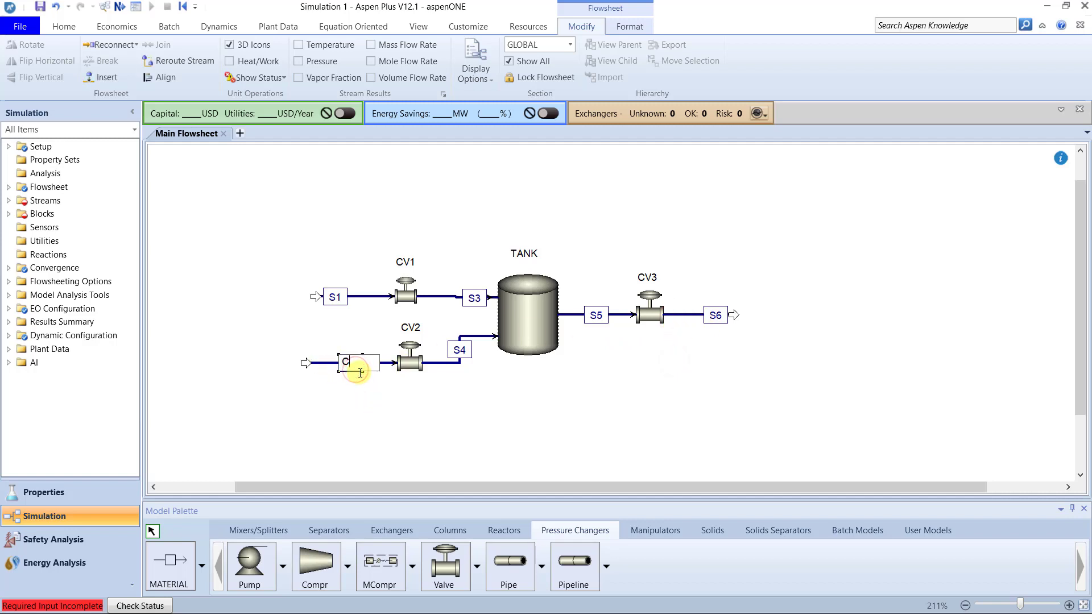
type("COLD")
left_click(335, 298)
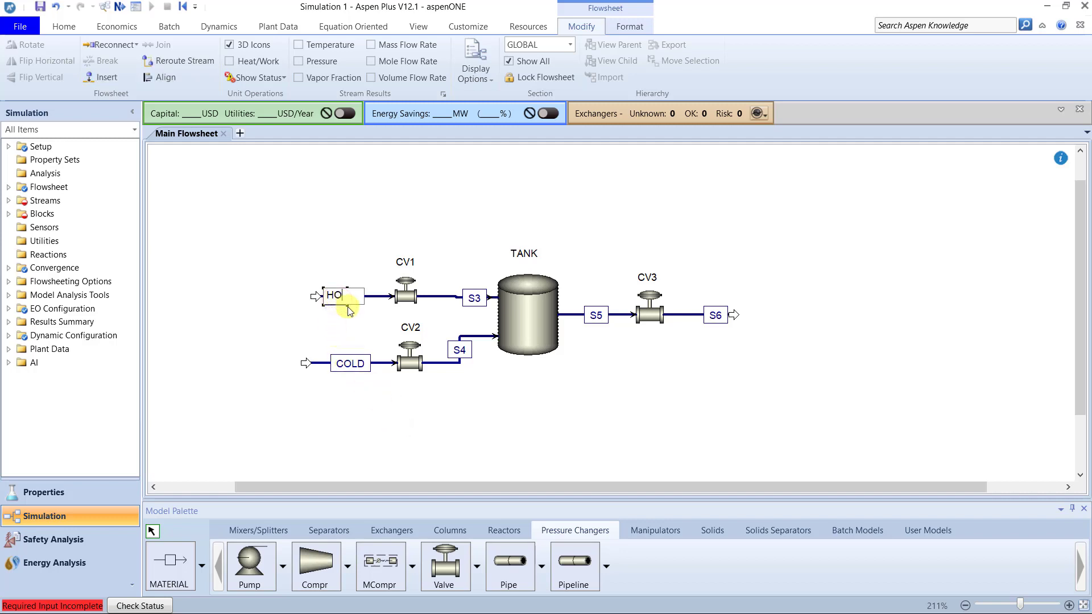
left_click(353, 319)
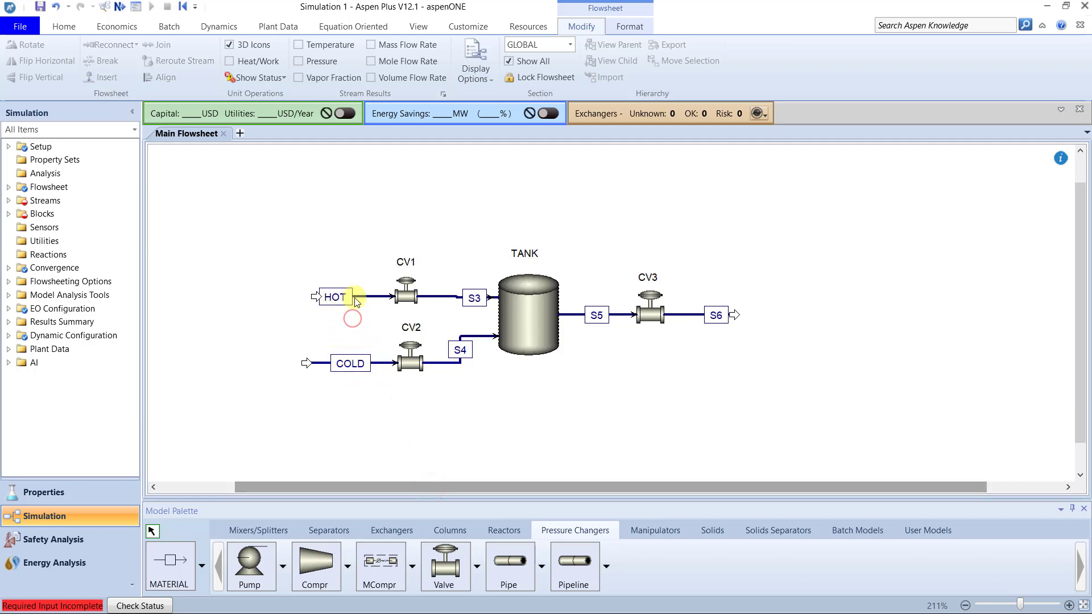
left_click(551, 396)
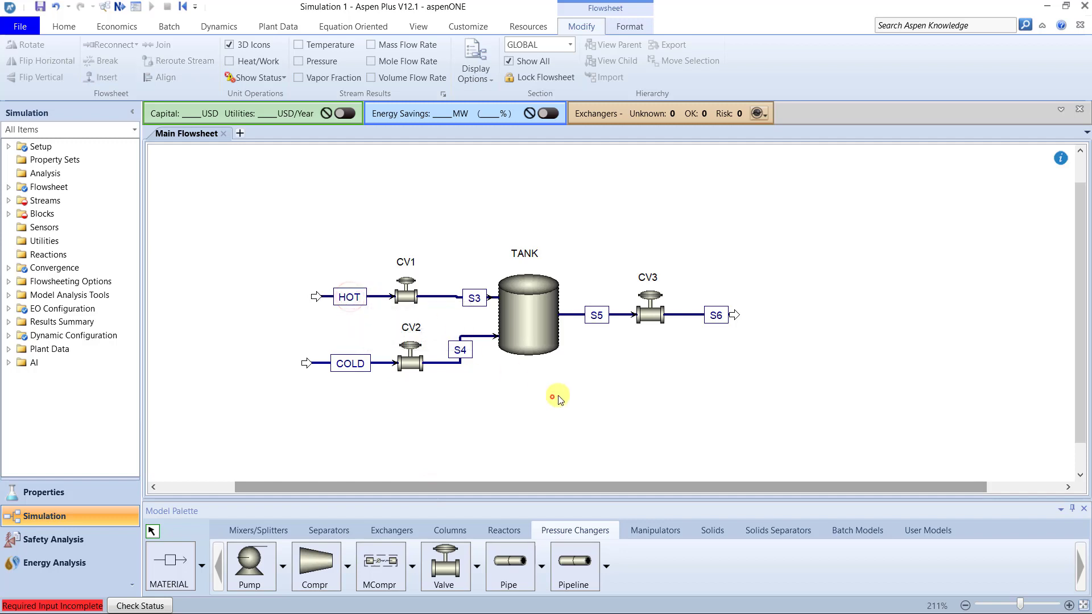
Move the S6 product stream's label closer to CV3 and rename the stream OUT.
left_click(705, 320)
left_click(685, 317)
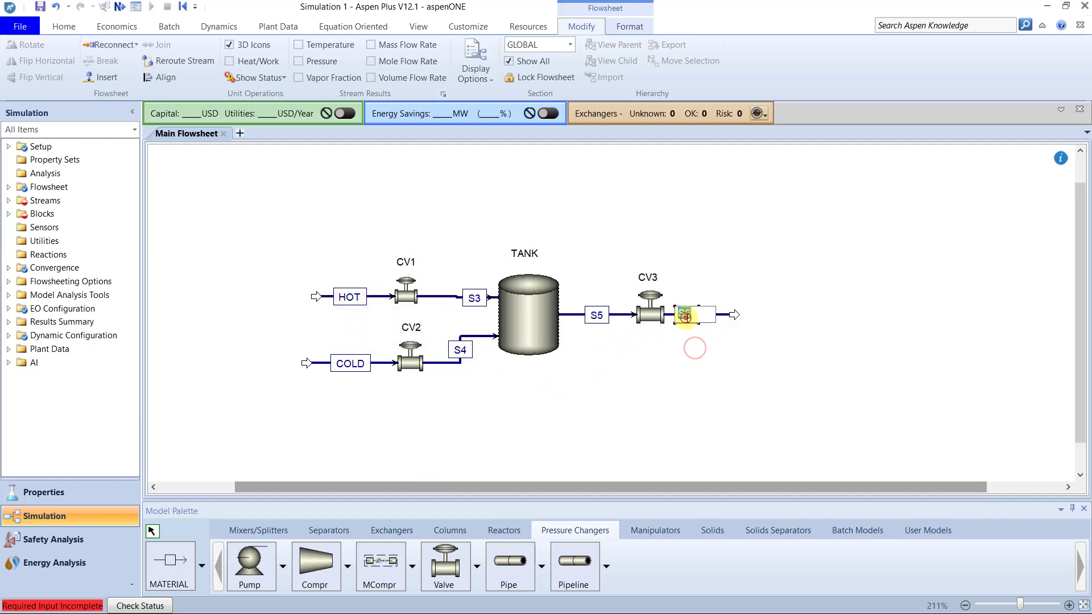
type("OUT")
left_click(654, 378)
Move valve CV3 closer to the tank and straighten the OUT stream leaving it.
left_click(648, 318)
left_click_drag(648, 322, 629, 319)
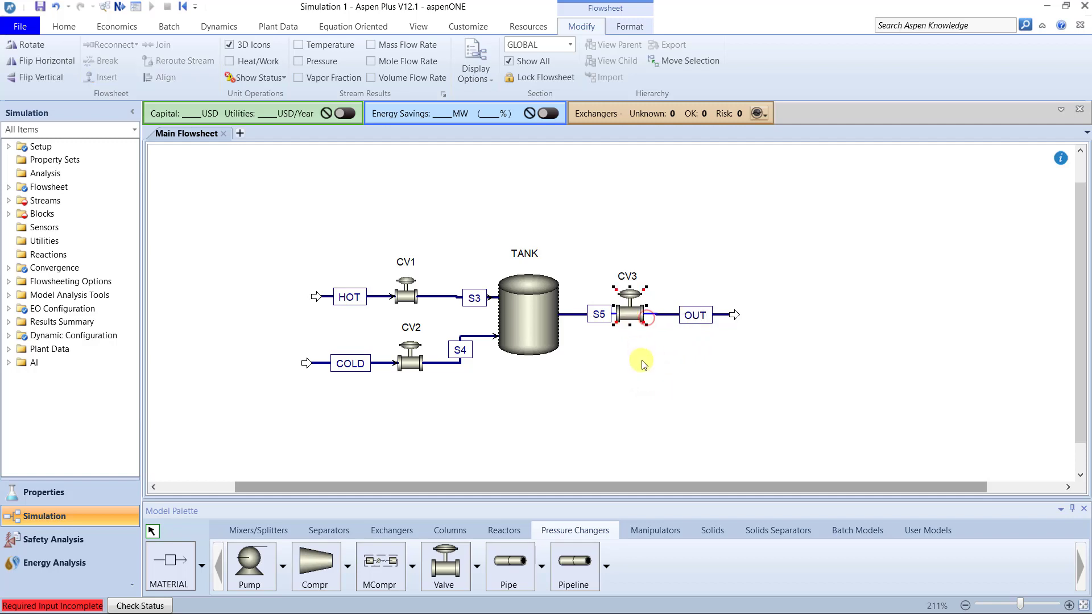
left_click(663, 315)
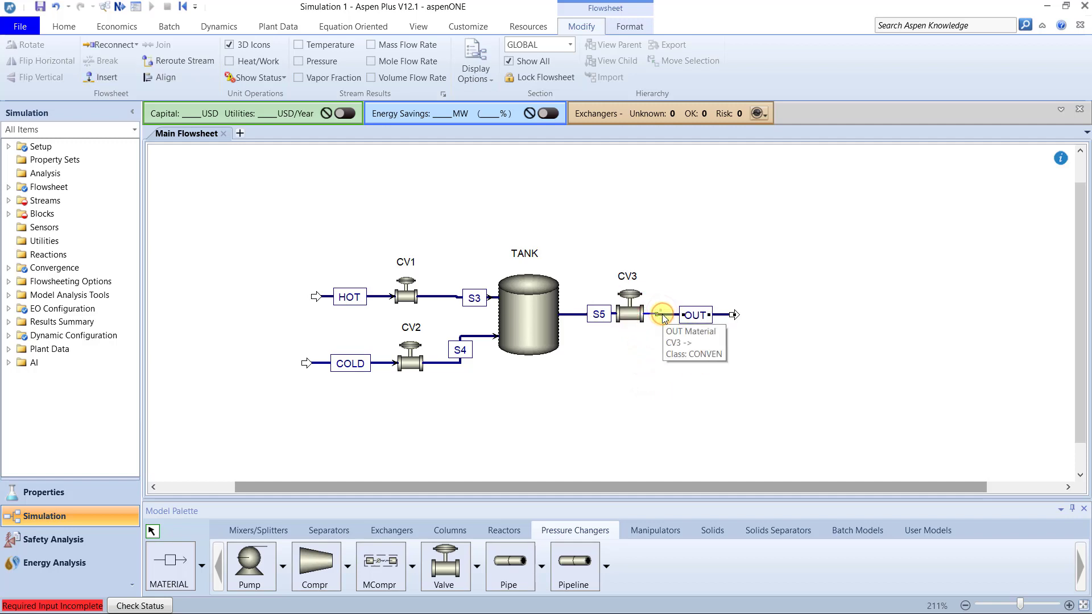
left_click(685, 356)
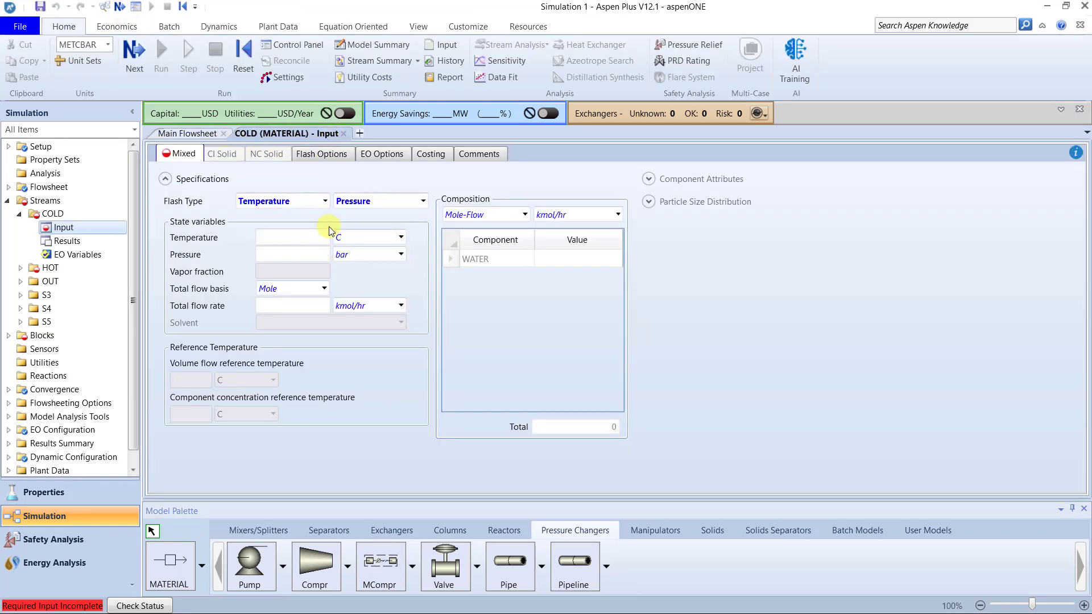
Specify the COLD stream at 20 C and 1.5 bar with a water mass flow of 200 kg/hr.
left_click(303, 253)
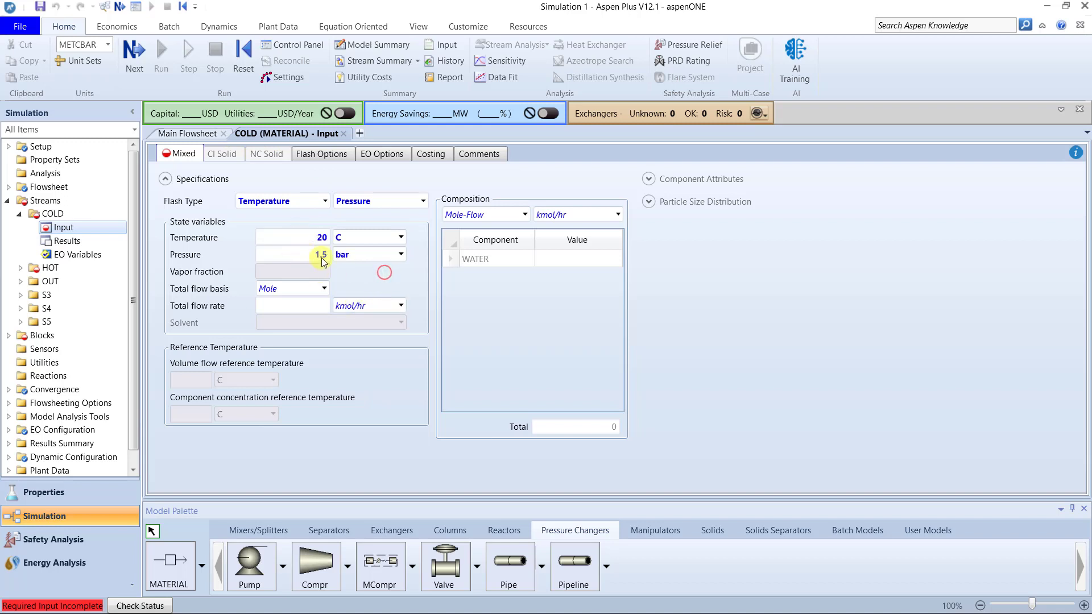
left_click(521, 216)
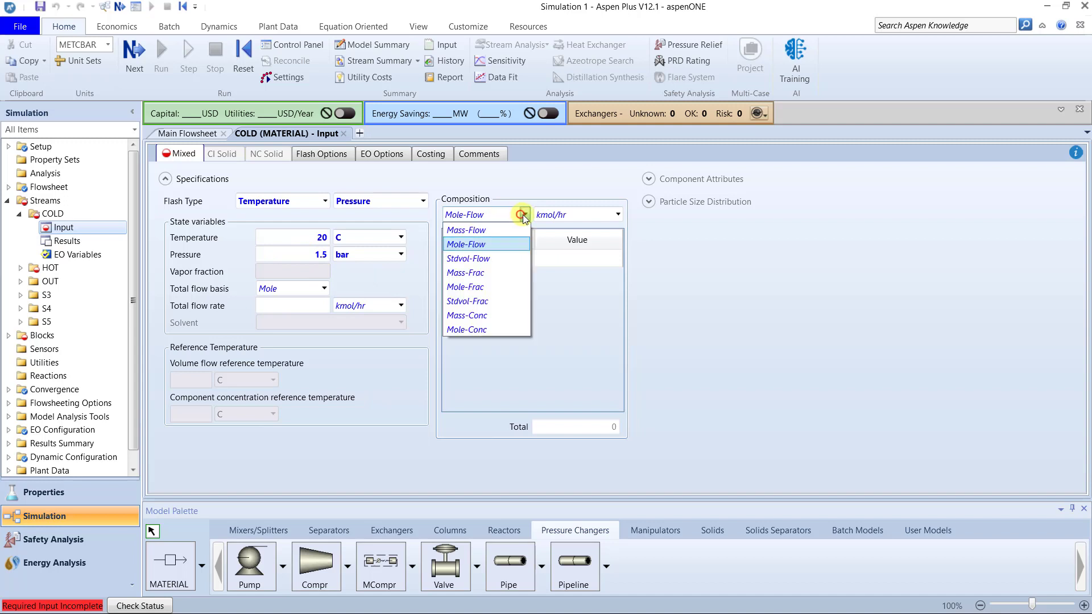
left_click(469, 225)
left_click(588, 259)
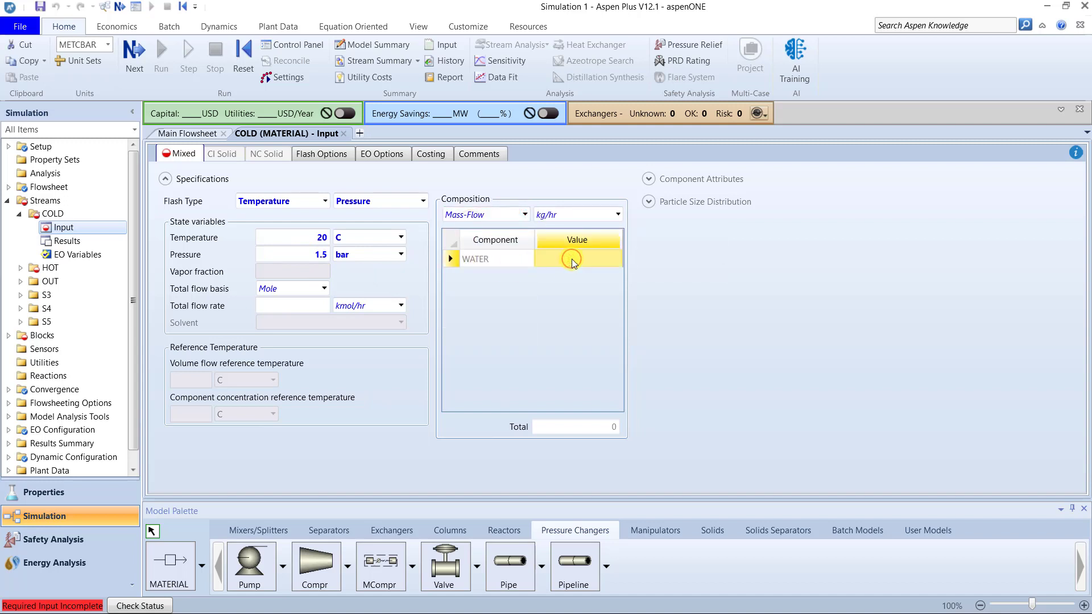
type("200")
left_click(560, 278)
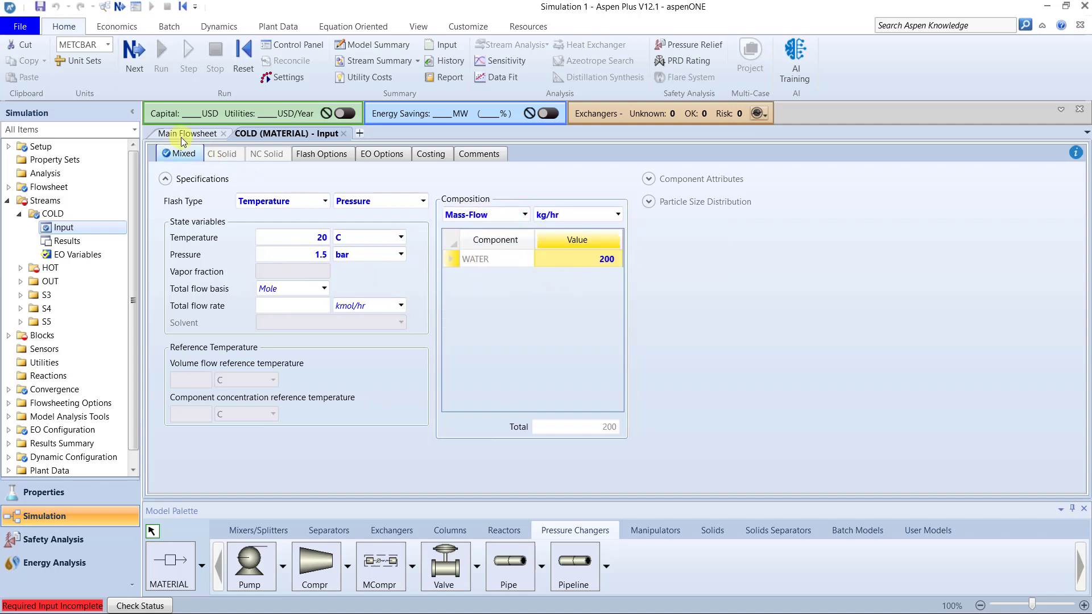
Set the HOT stream's temperature to 78 C and its pressure to 1.5 bar.
left_click(142, 63)
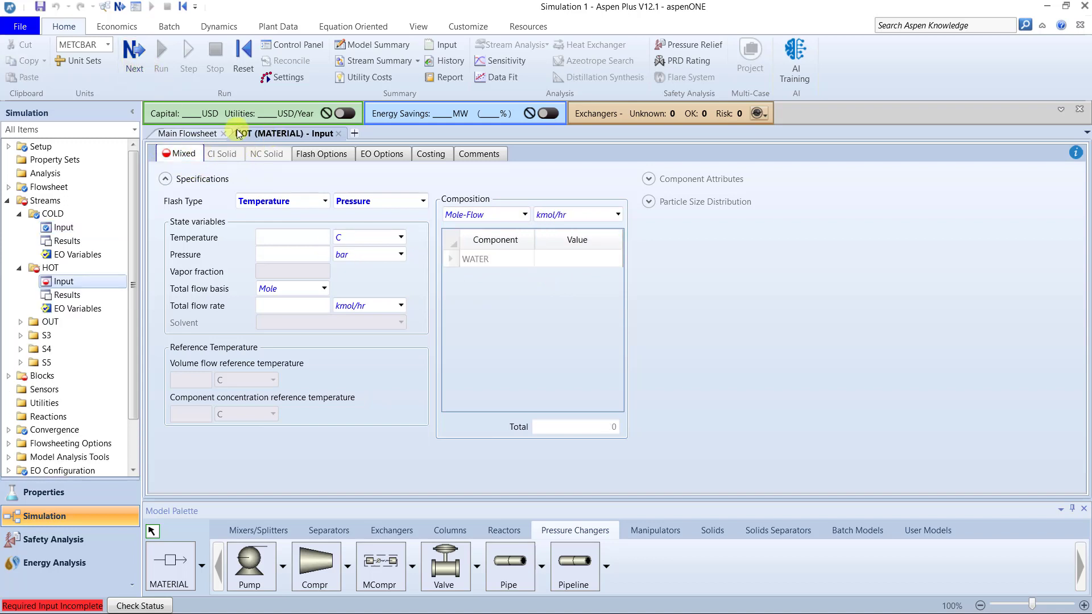
left_click(315, 238)
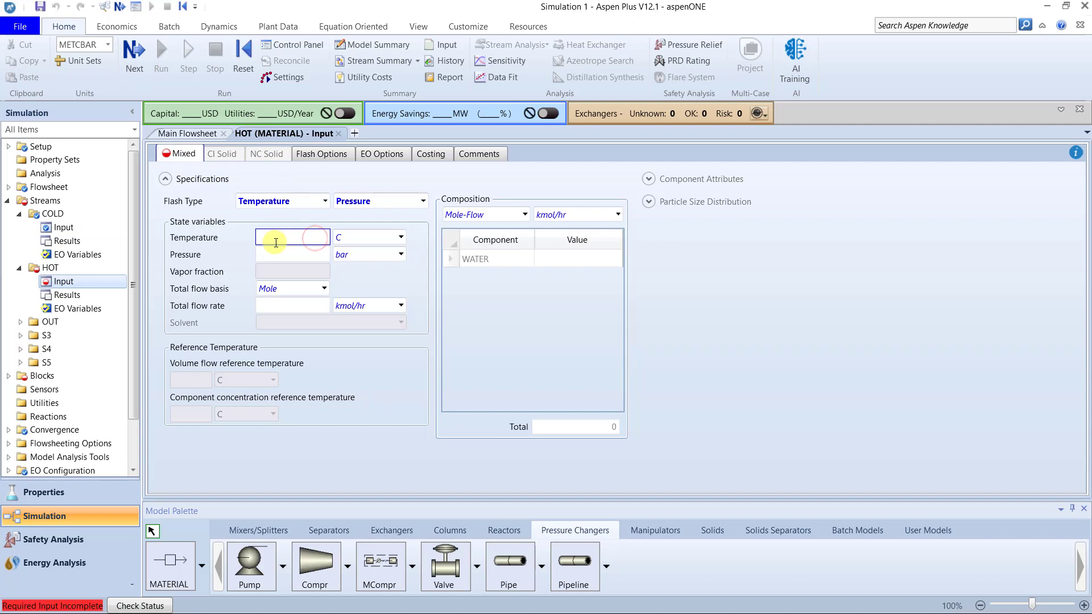
type("78")
left_click(300, 255)
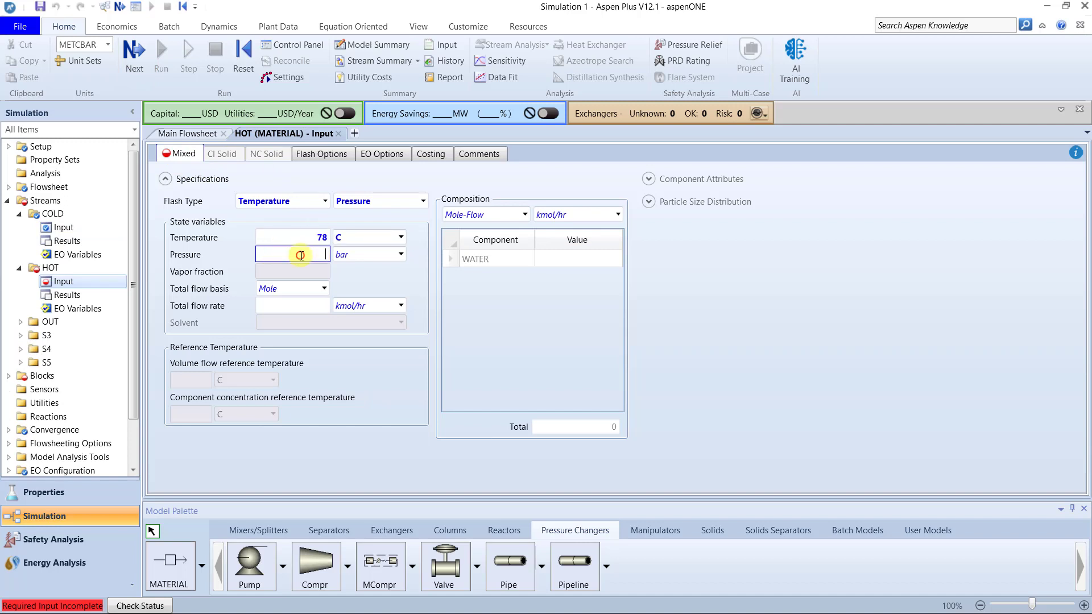
type("1.5")
left_click(396, 274)
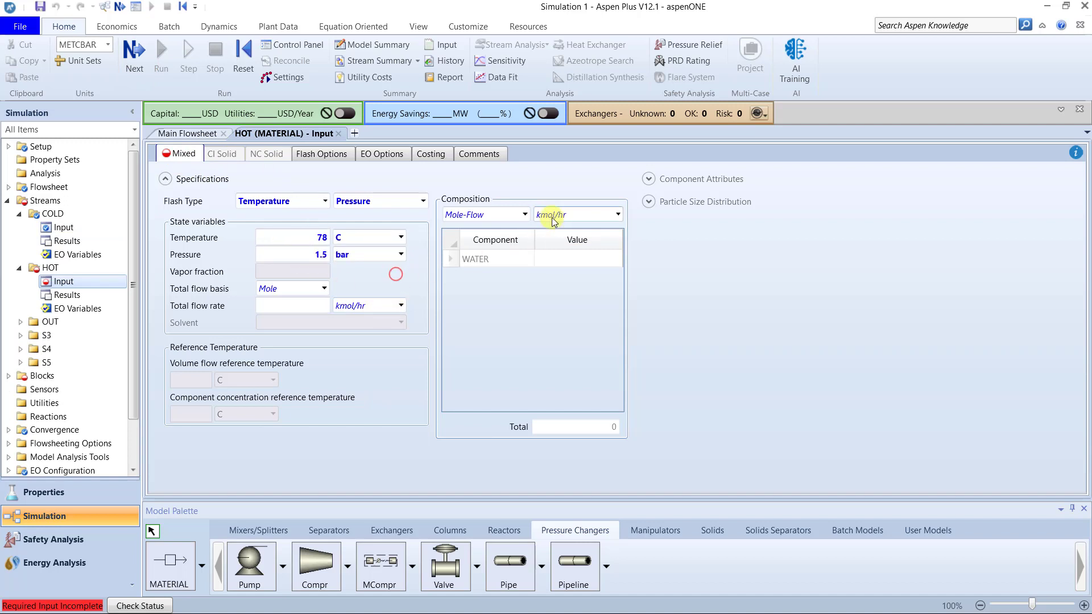
Change the HOT stream's composition basis to Mass-Flow and enter 200 kg/hr of WATER.
left_click(524, 214)
left_click(483, 232)
left_click(565, 257)
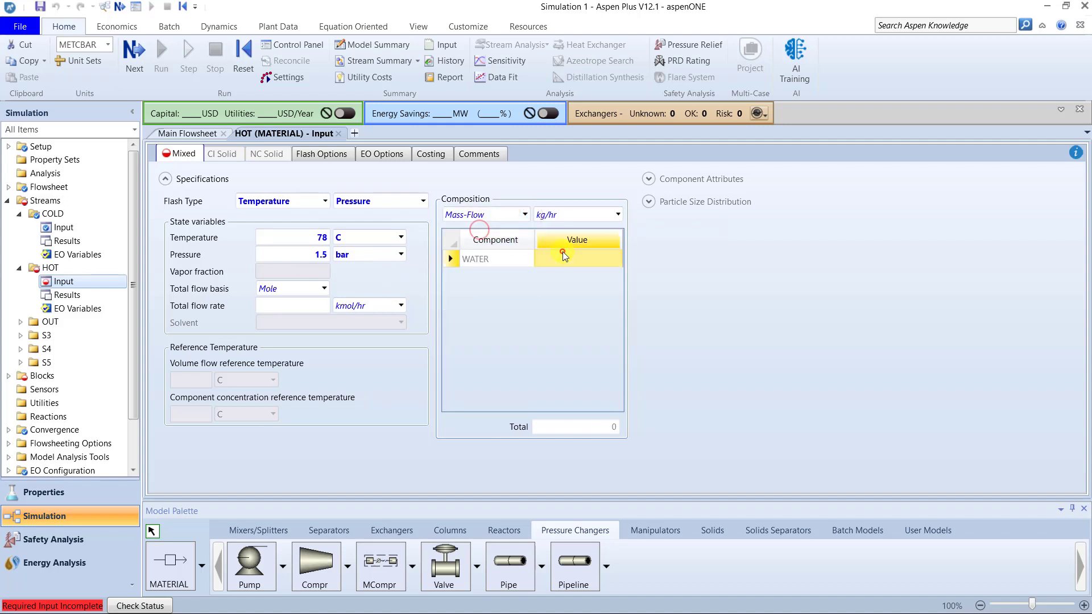
type("200")
key("Return")
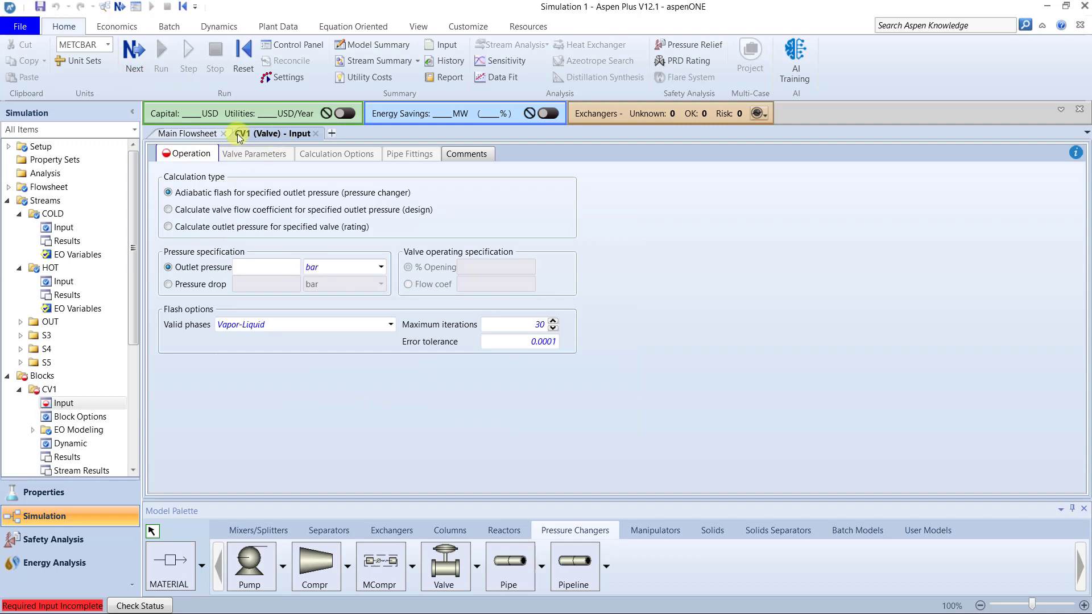
Specify valve CV1 by a pressure drop of 0.3 bar, and open the required input for CV2.
left_click(186, 282)
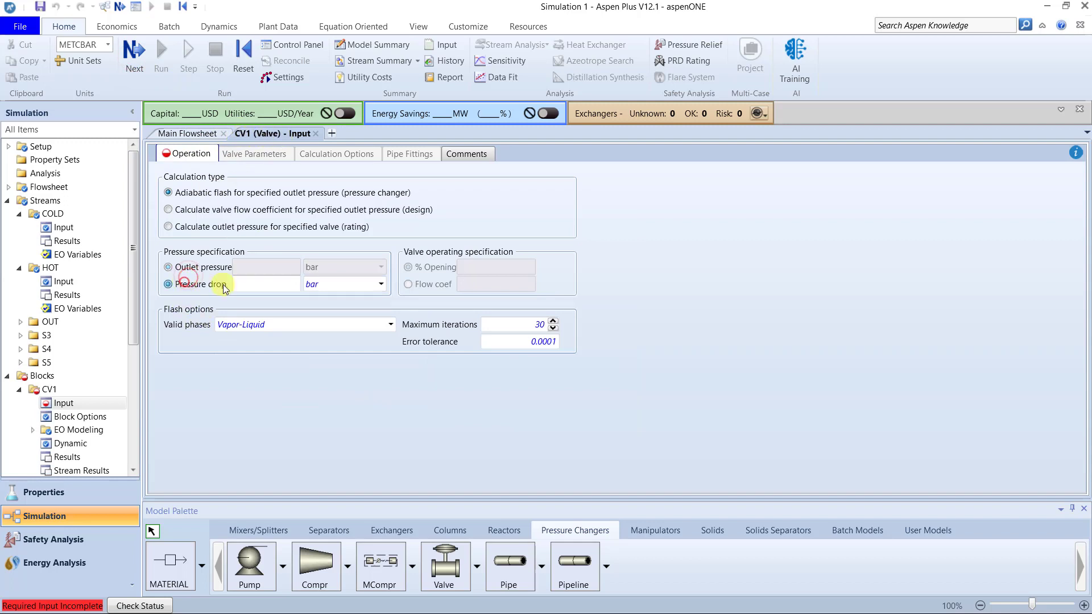
left_click(283, 284)
type("0.3")
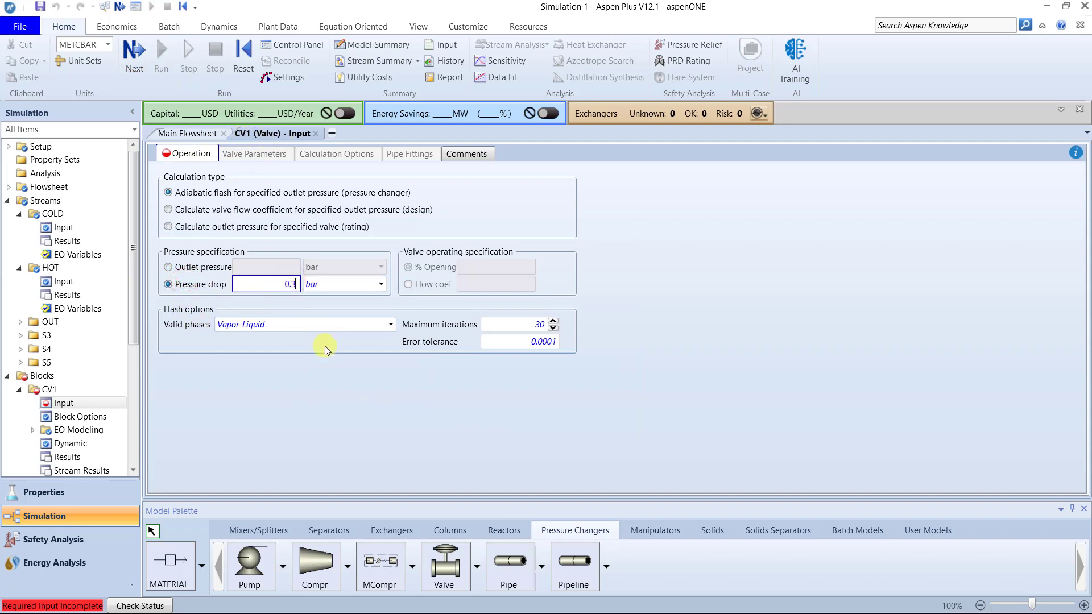
left_click(334, 374)
left_click(135, 52)
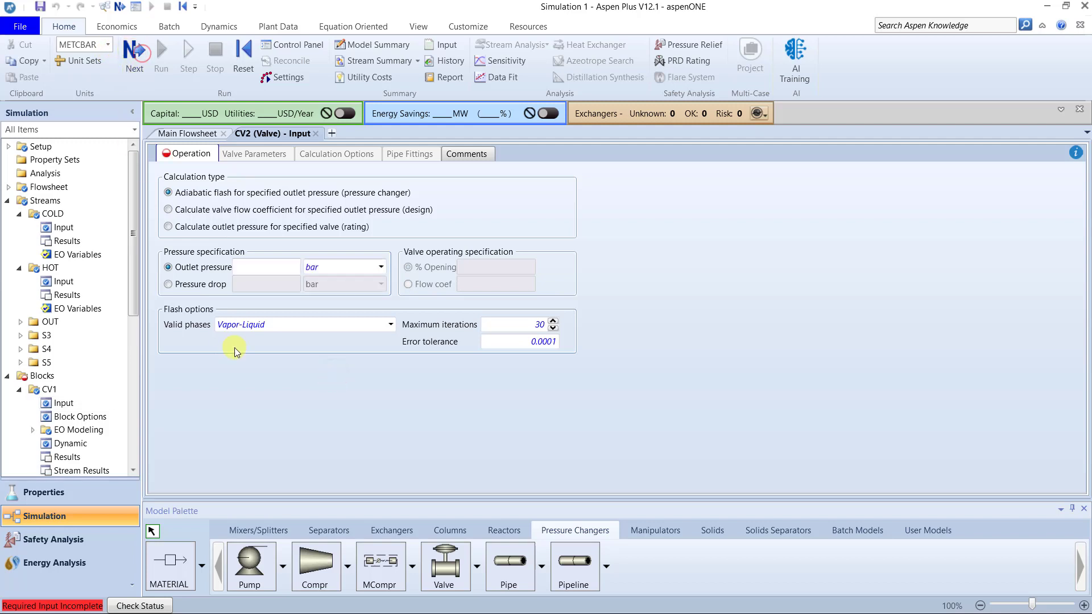
Specify valves CV2 and CV3 by a pressure drop of 0.3 bar each.
left_click(265, 293)
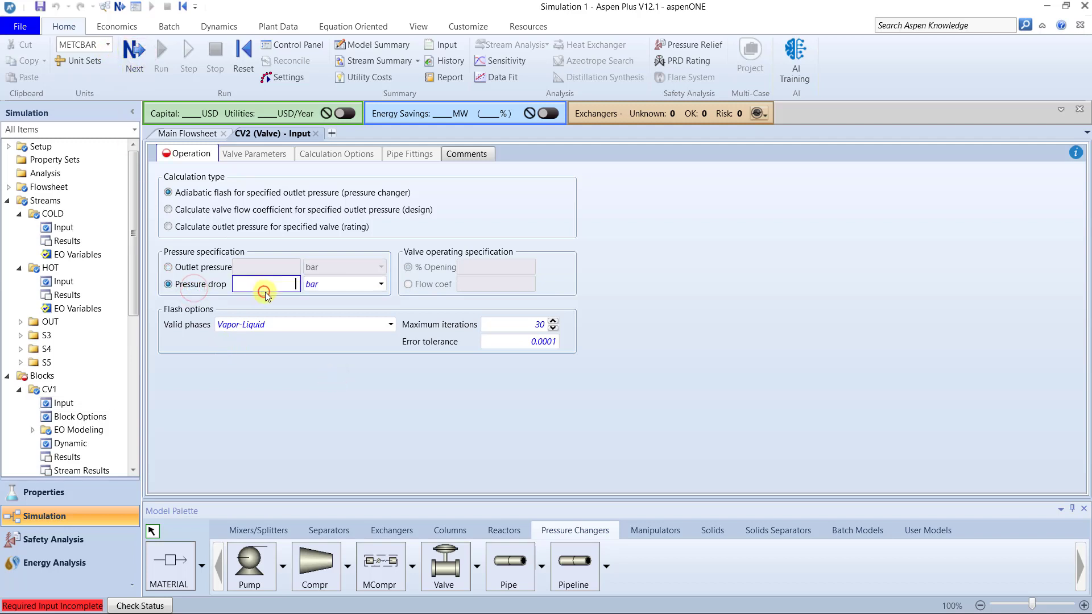
left_click(126, 63)
left_click(193, 286)
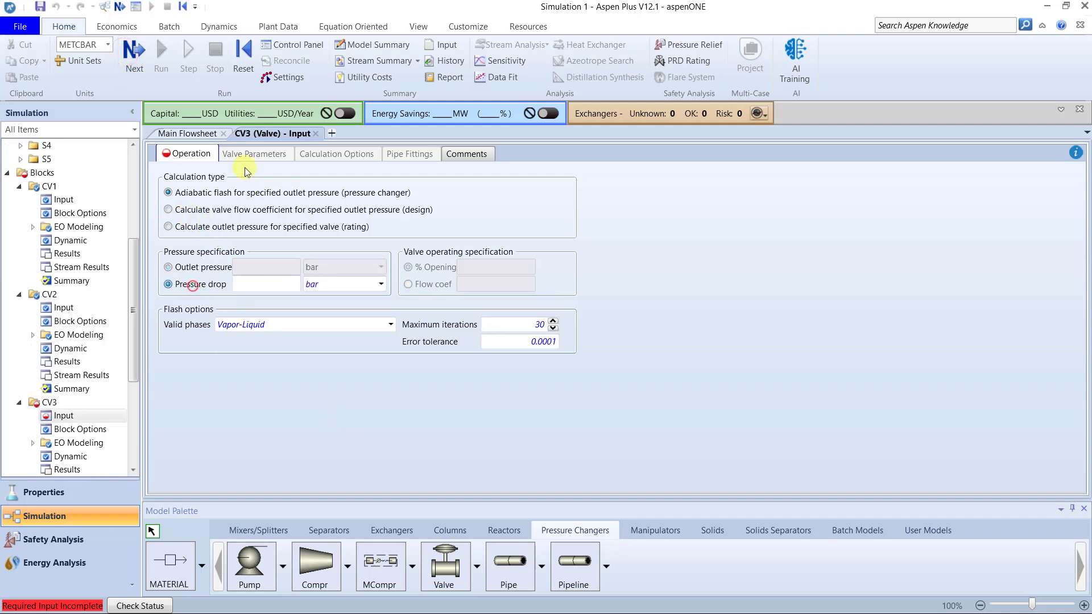
left_click(261, 281)
type("0.3")
left_click(313, 380)
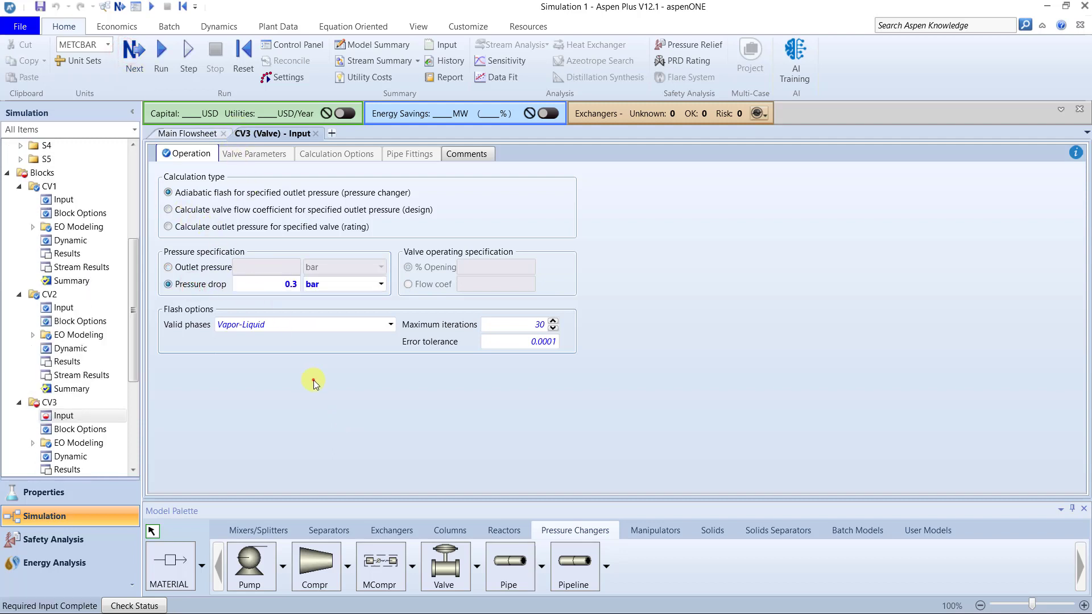
Run the steady-state simulation and return to the main flowsheet, closing the CV3 input form.
left_click(160, 61)
left_click(194, 211)
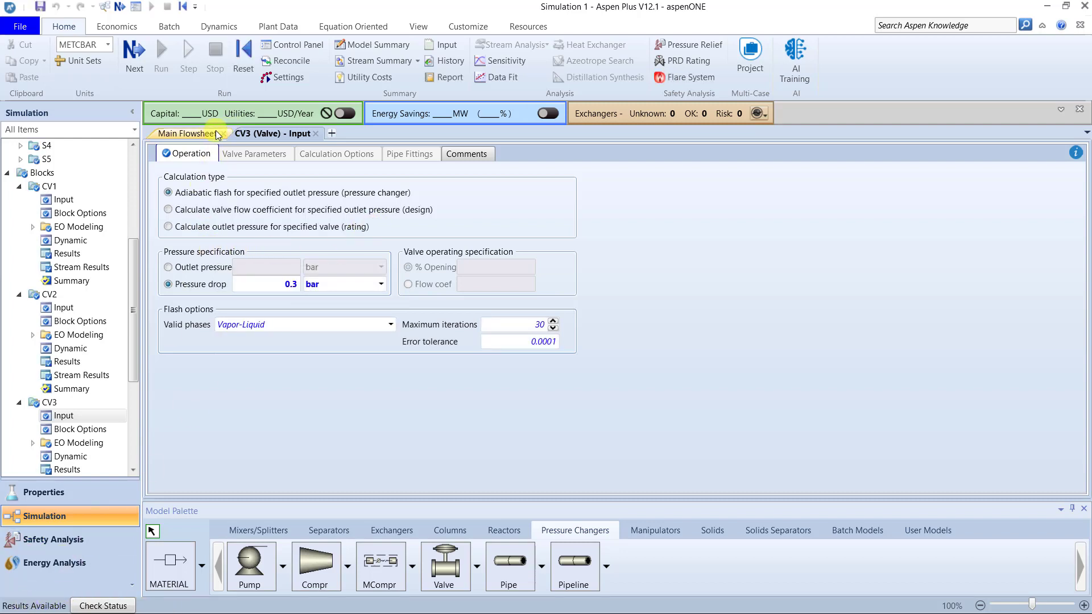
left_click(316, 134)
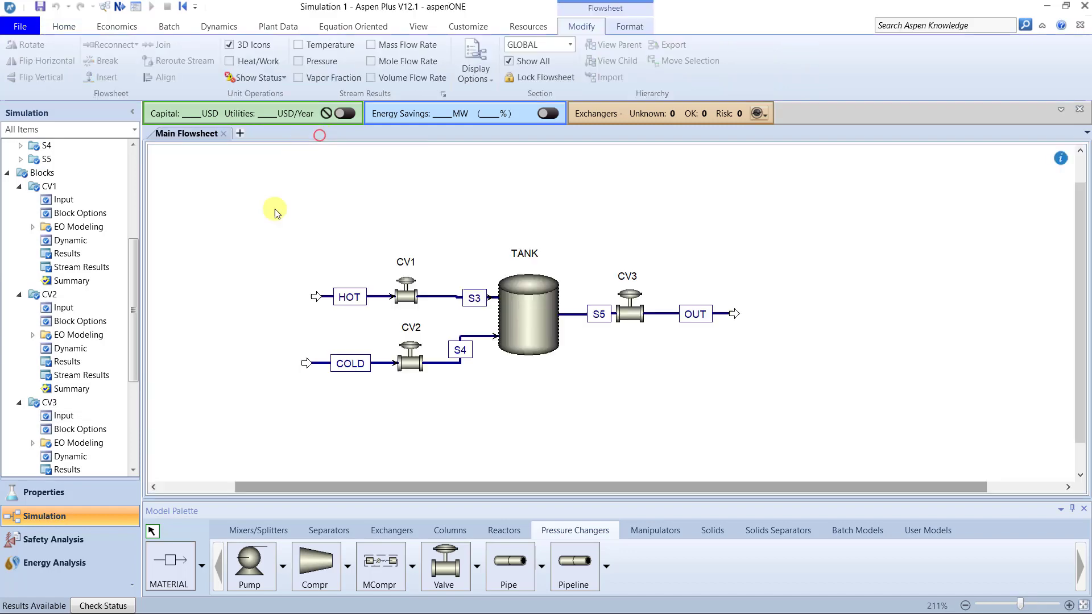
Check the molar vapor and liquid fractions in the HOT stream's results, and close the results.
right_click(381, 297)
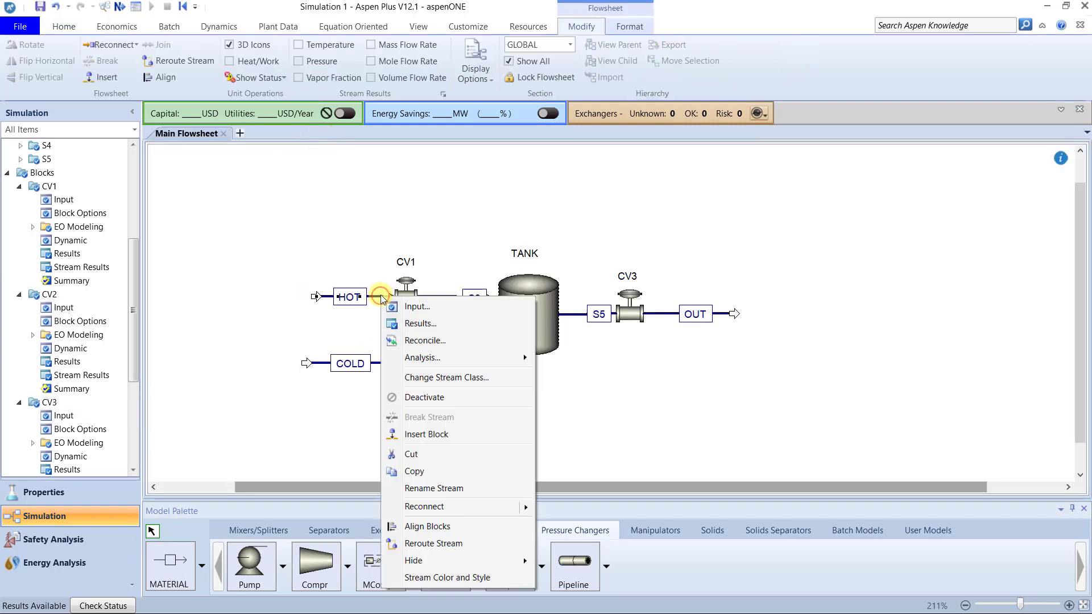
left_click(421, 323)
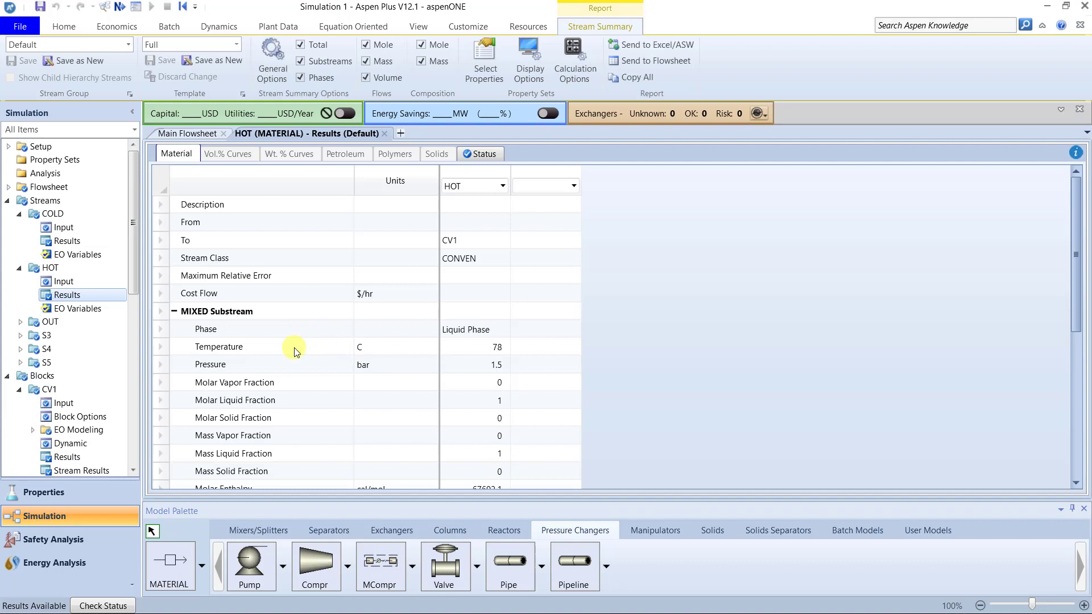
scroll(294, 347, "down", 1)
left_click(222, 367)
left_click(407, 383)
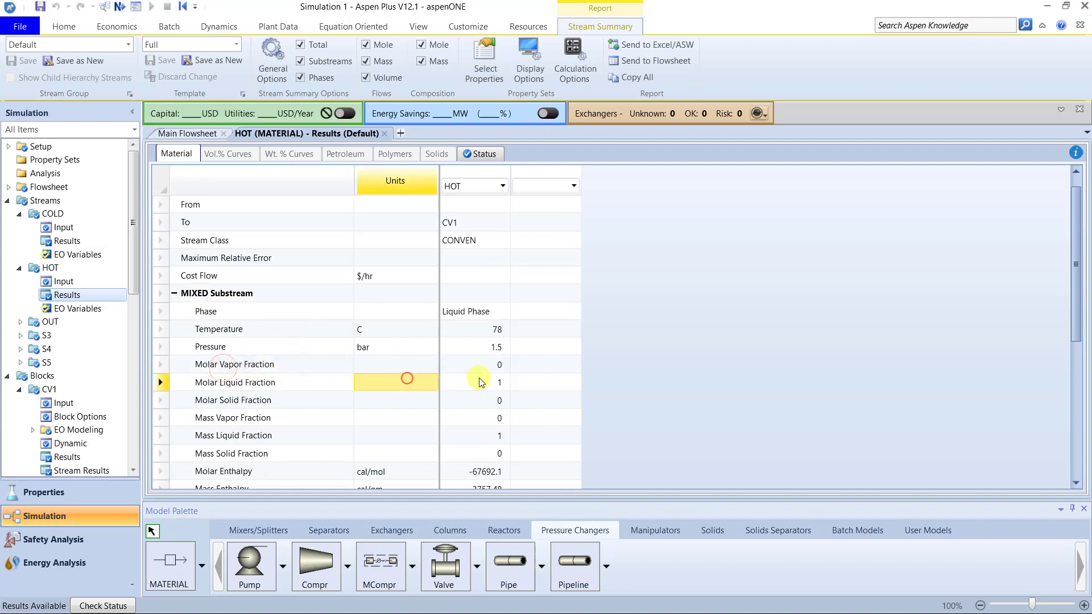
left_click(254, 382)
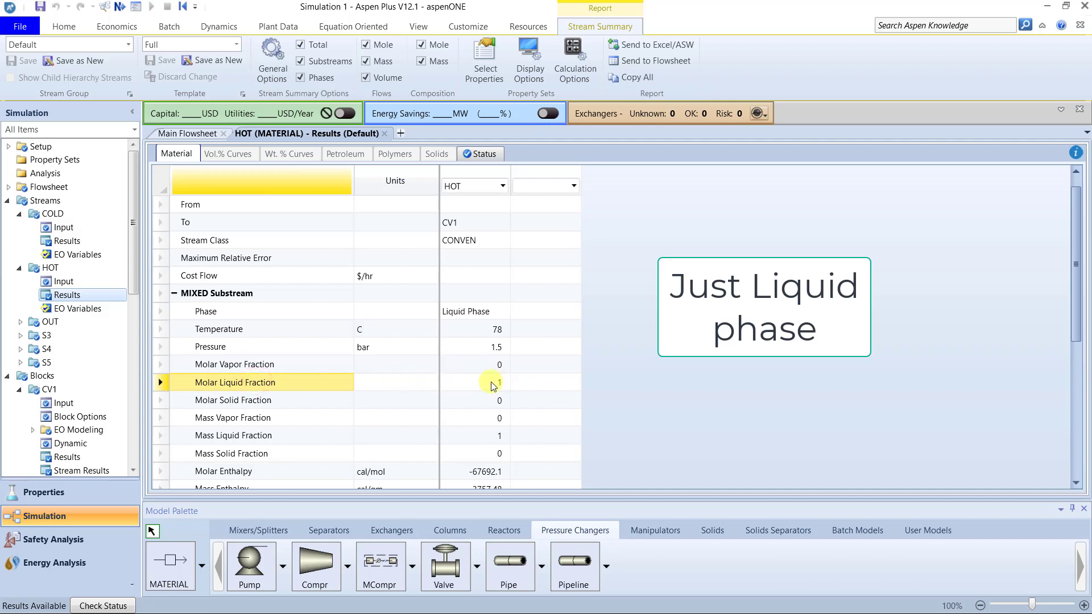
left_click(275, 369)
left_click(490, 369)
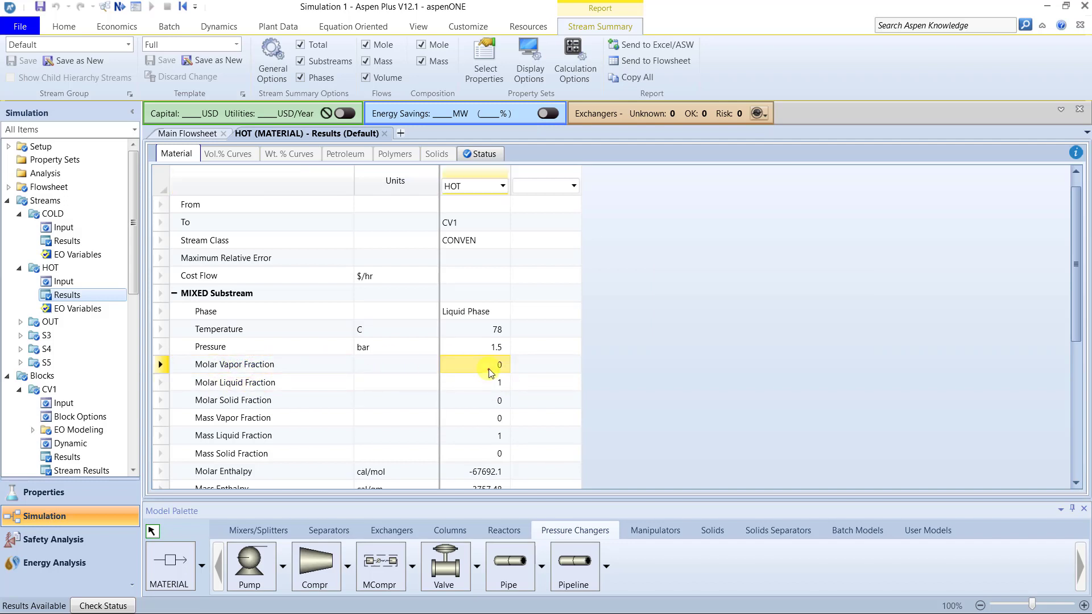
left_click(386, 133)
Set valve CV1's valid phases to Liquid-Only in its flash options and return to the main flowsheet.
left_click(409, 290)
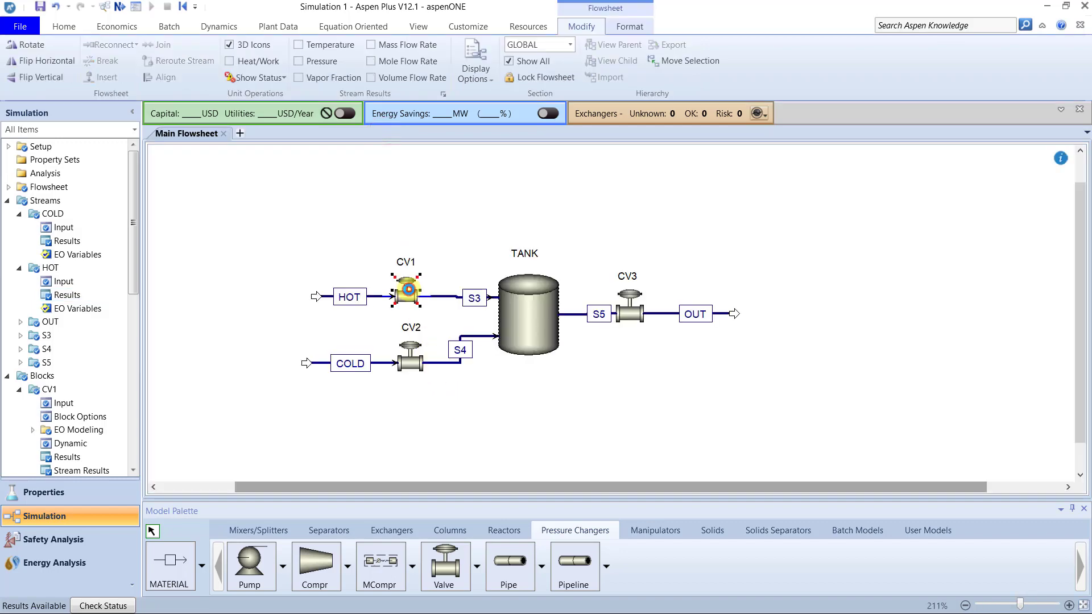
double_click(408, 290)
left_click(389, 325)
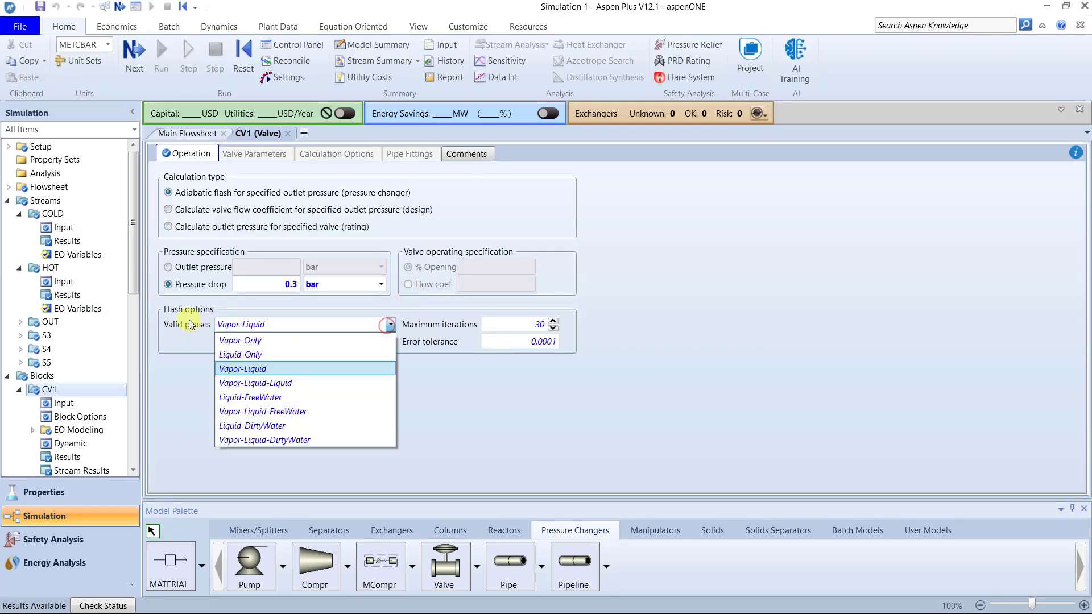
left_click(270, 358)
left_click(205, 365)
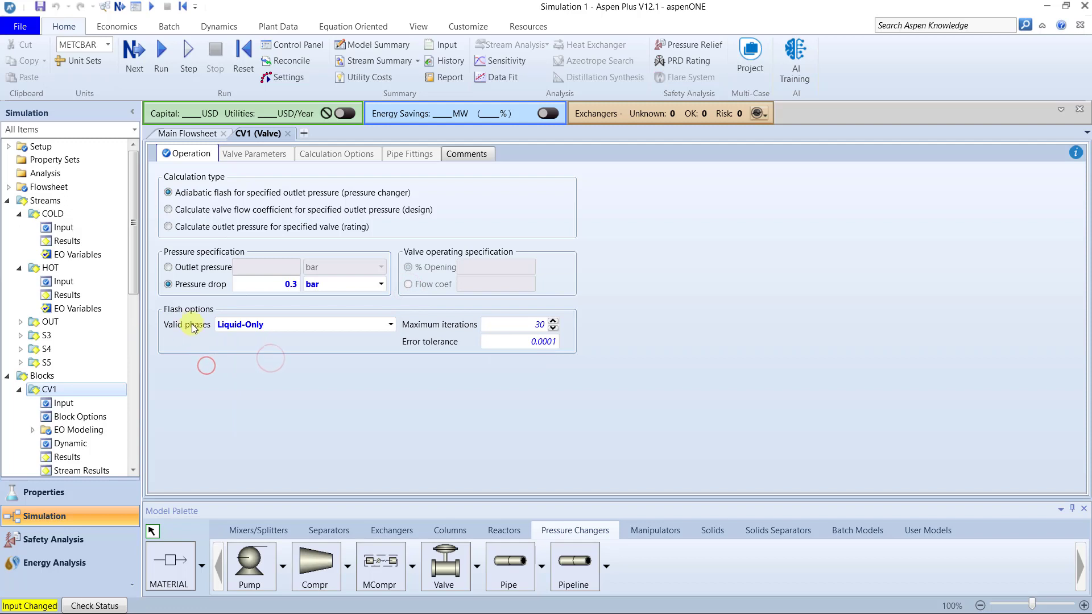
left_click(184, 134)
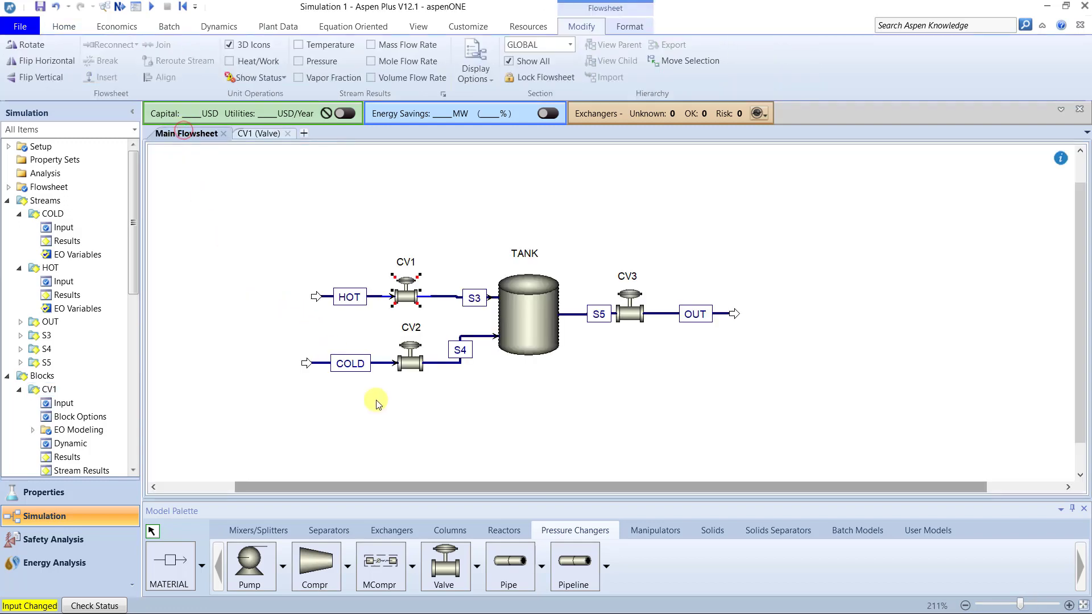
Check the molar vapor and liquid fractions in the COLD stream's results, and close the results.
right_click(386, 364)
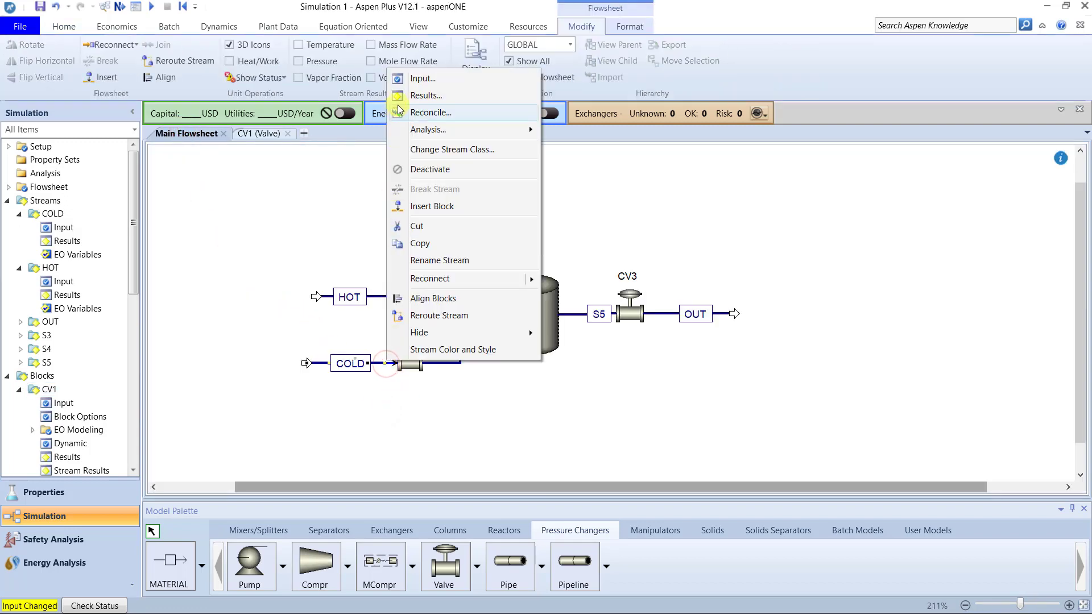
left_click(426, 96)
scroll(466, 396, "down", 1)
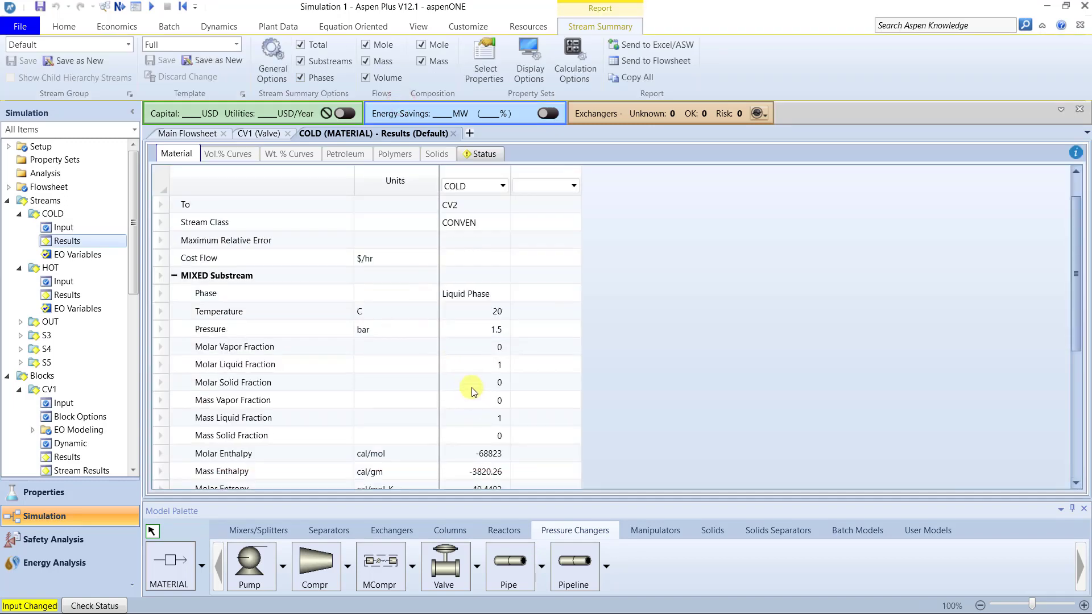
left_click(478, 348)
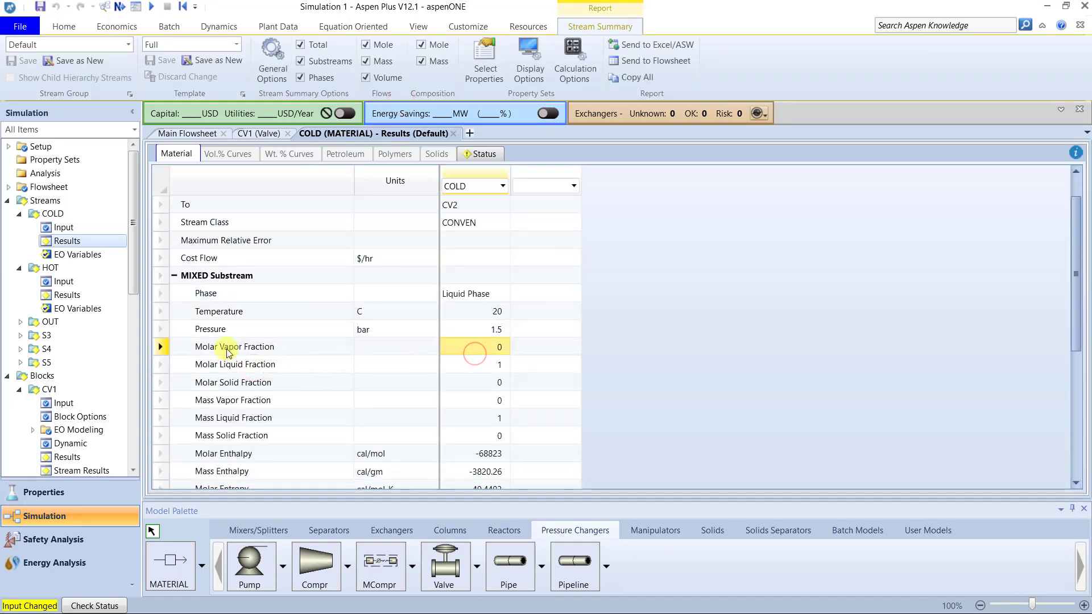
left_click(461, 365)
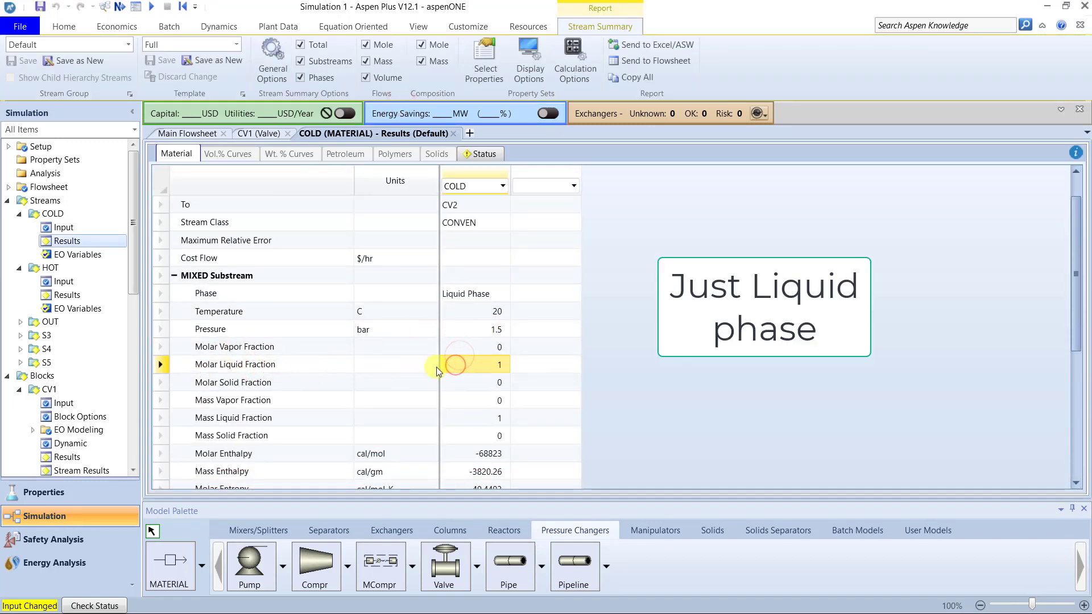
left_click(453, 133)
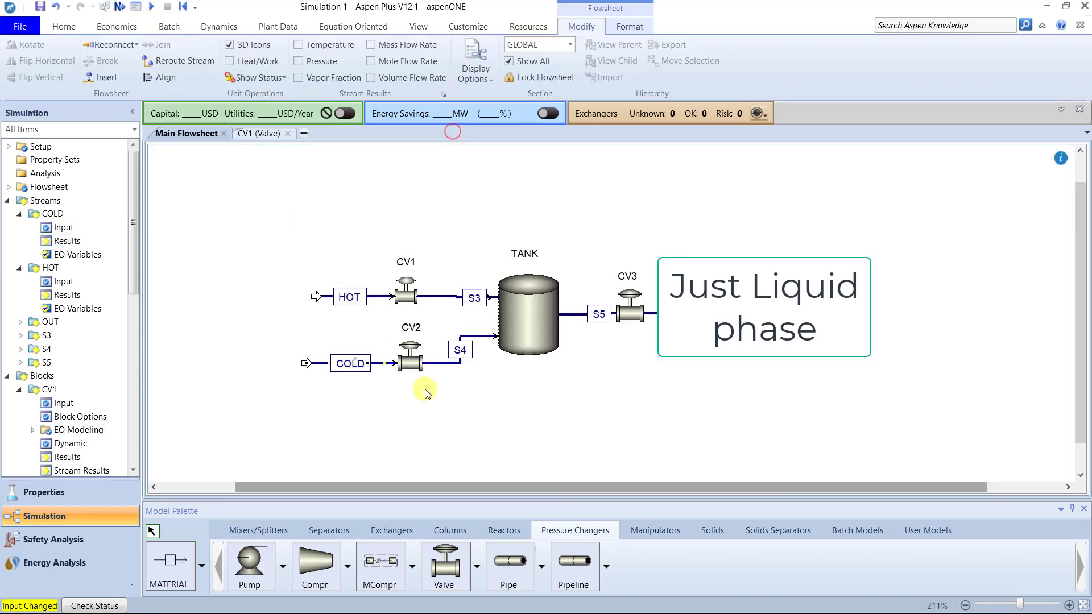
Set valve CV2's valid phases to Liquid-Only and close the CV2 and CV1 forms.
left_click(441, 422)
double_click(411, 360)
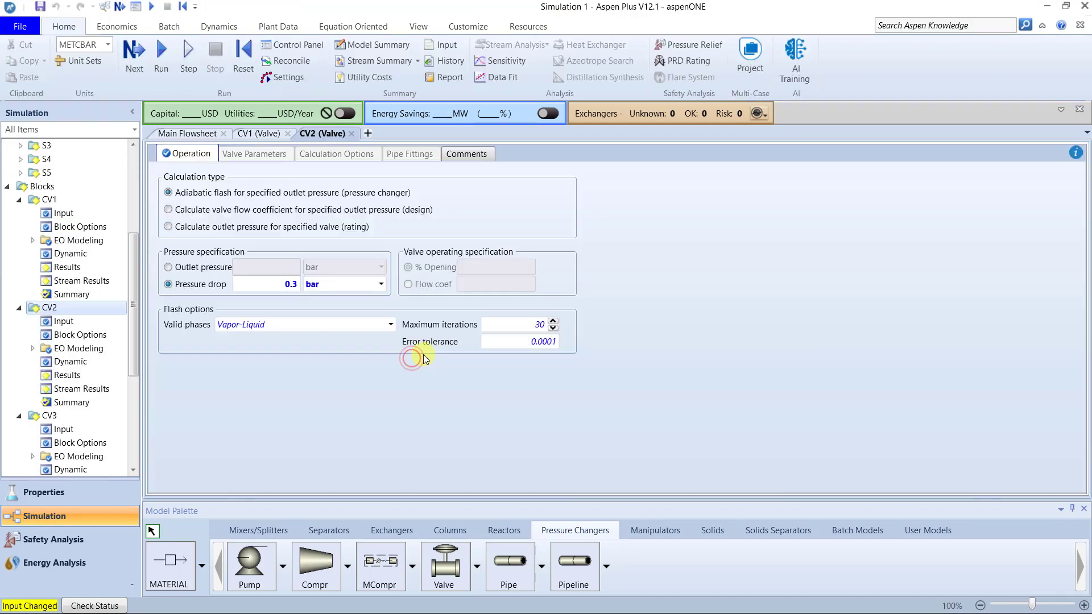
left_click(331, 324)
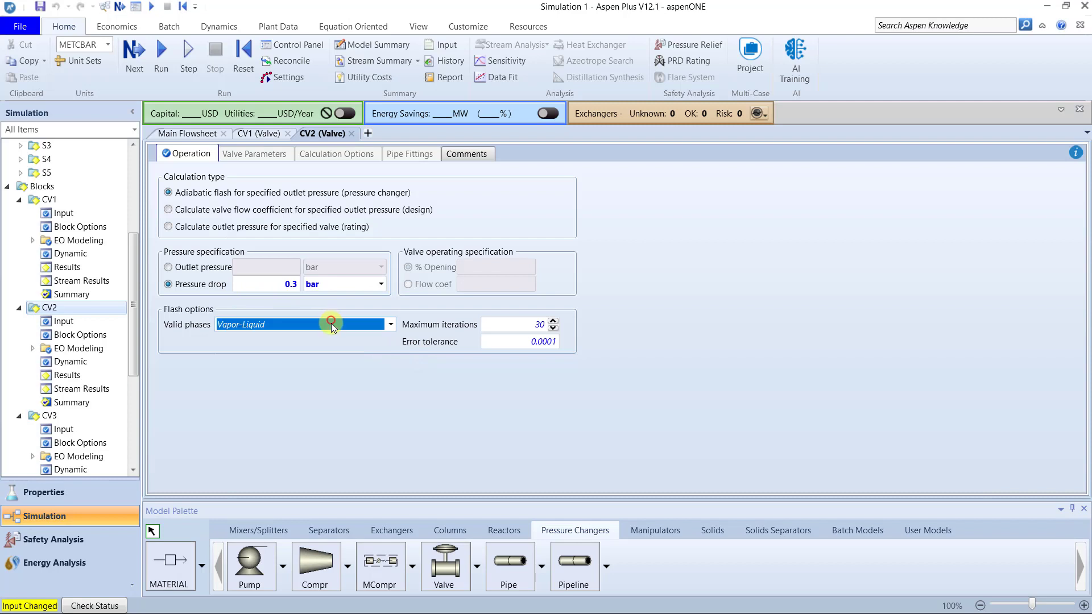
left_click(270, 356)
left_click(280, 378)
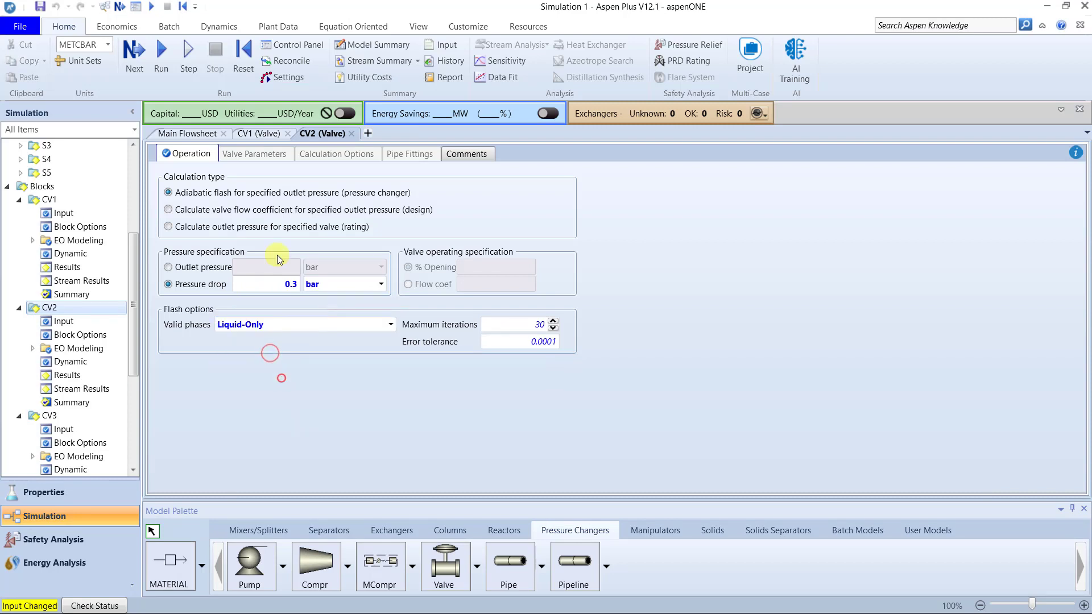
left_click(352, 134)
left_click(287, 133)
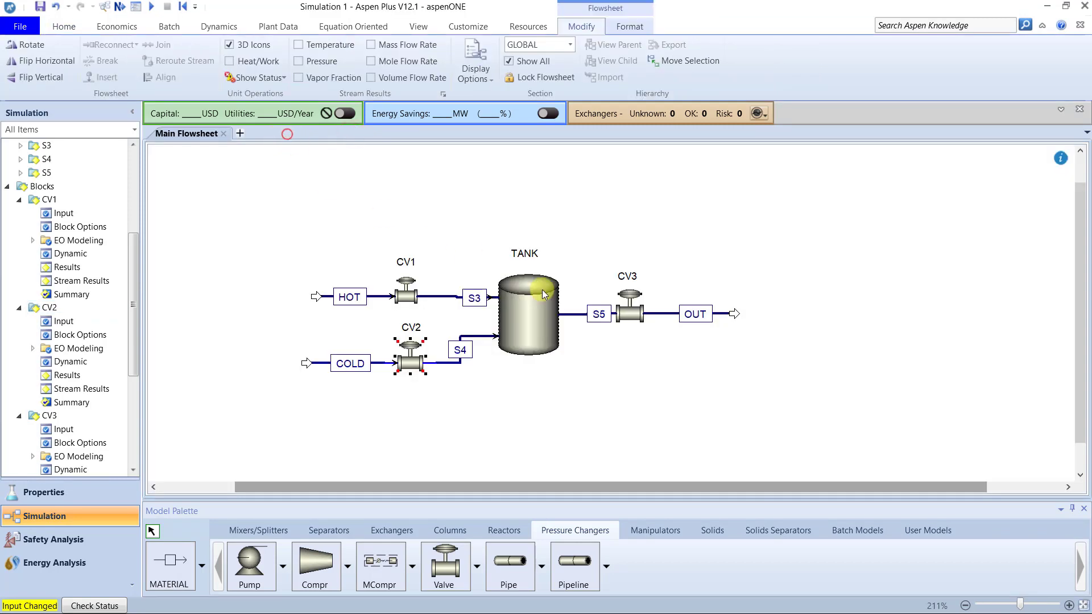
Check the molar vapor and liquid fractions in the results of tank outlet stream S5, and close the results.
right_click(625, 345)
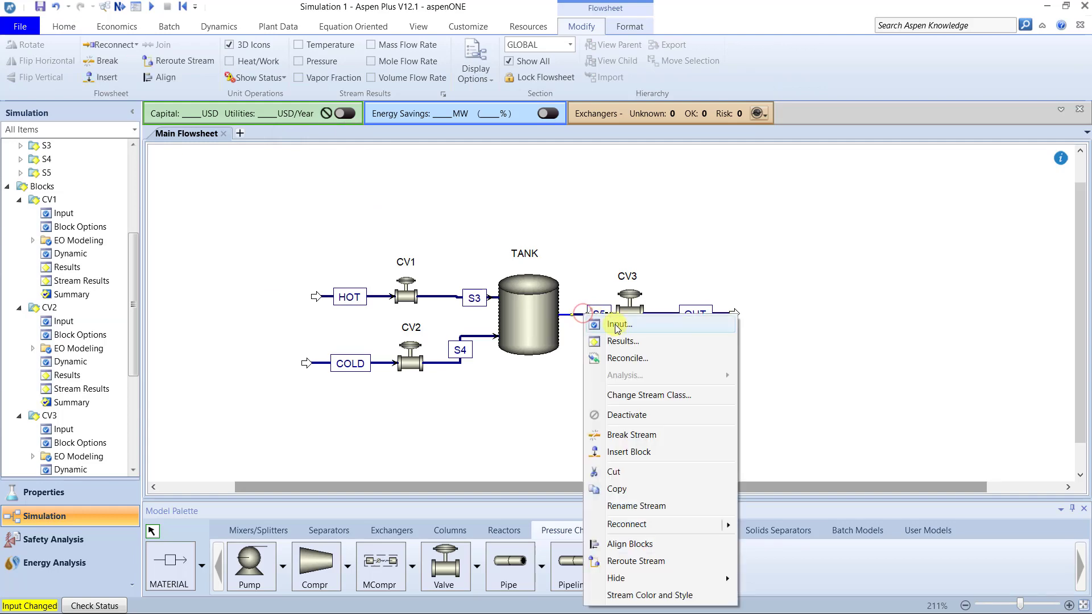
left_click(629, 341)
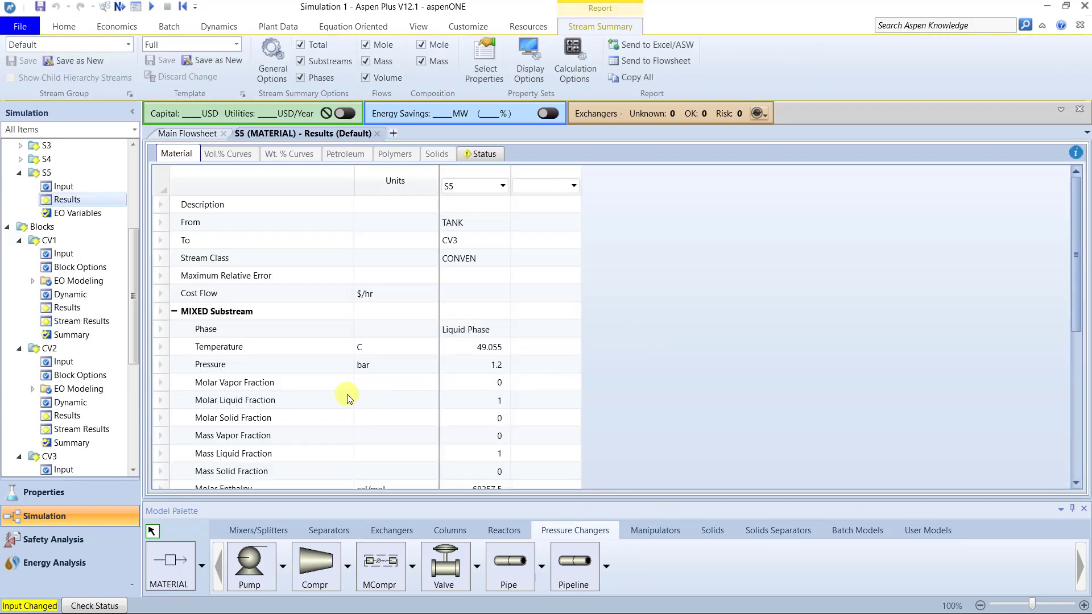
left_click(237, 385)
left_click(501, 381)
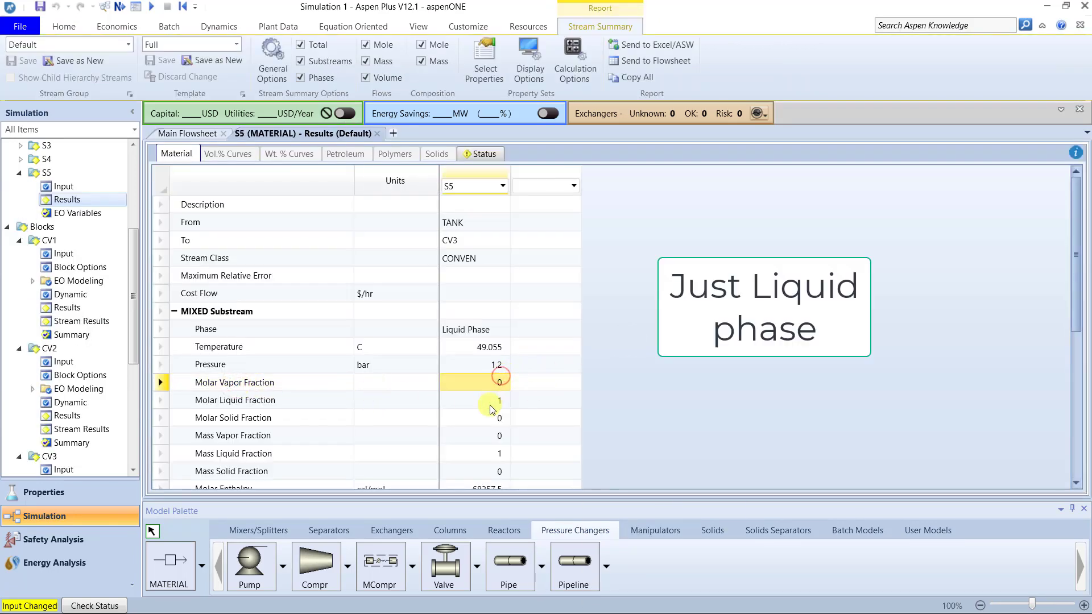
left_click(492, 401)
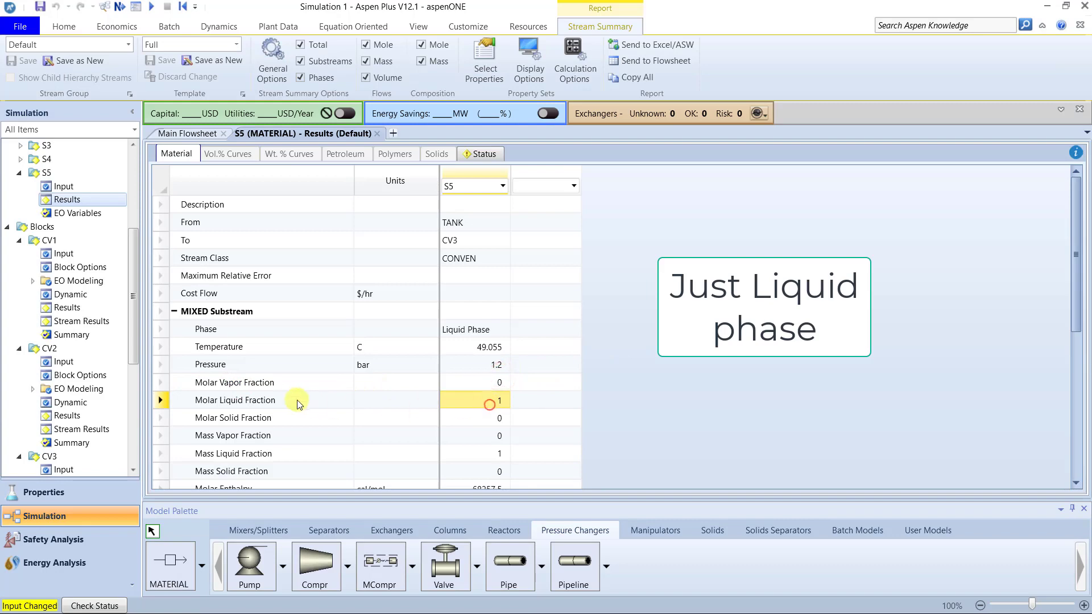
left_click(377, 134)
Set valve CV3's valid phases to Liquid-Only, close its form and rerun the simulation.
left_click(643, 319)
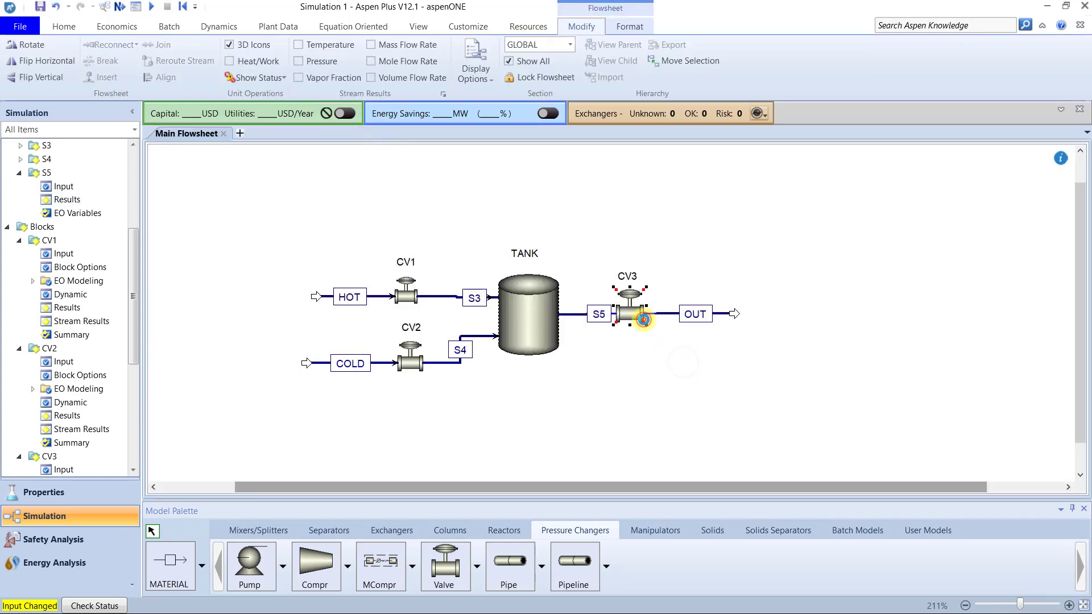
double_click(644, 320)
left_click(277, 325)
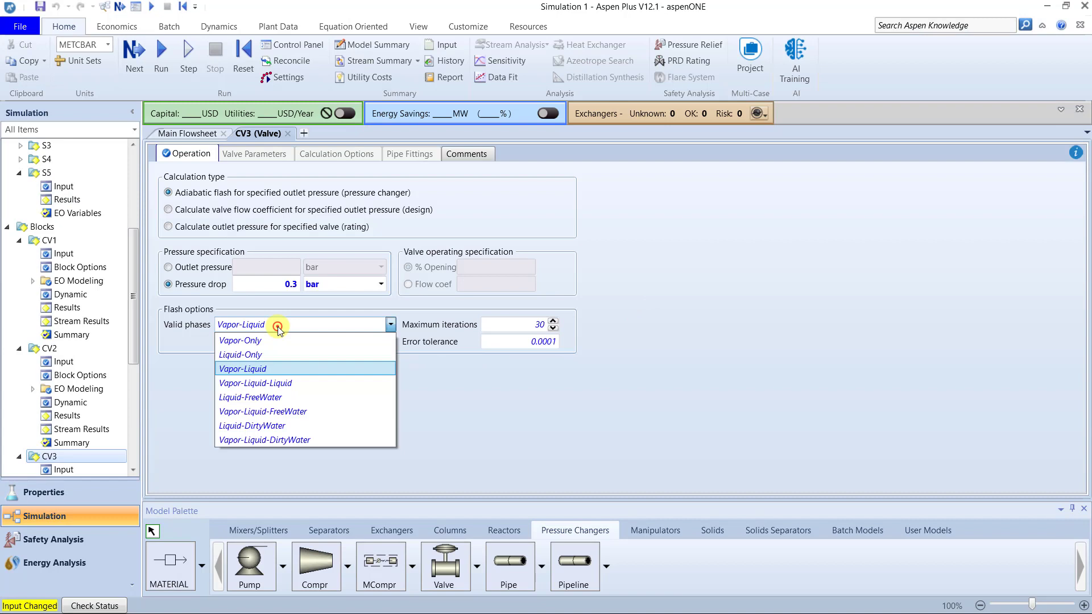
left_click(281, 355)
left_click(191, 134)
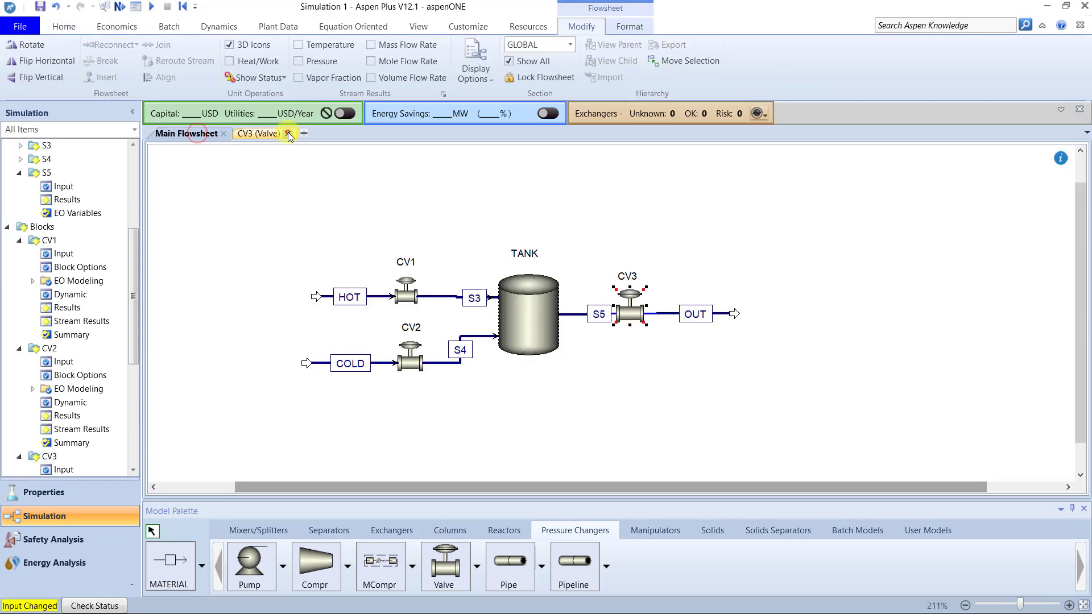
left_click(288, 134)
left_click(150, 7)
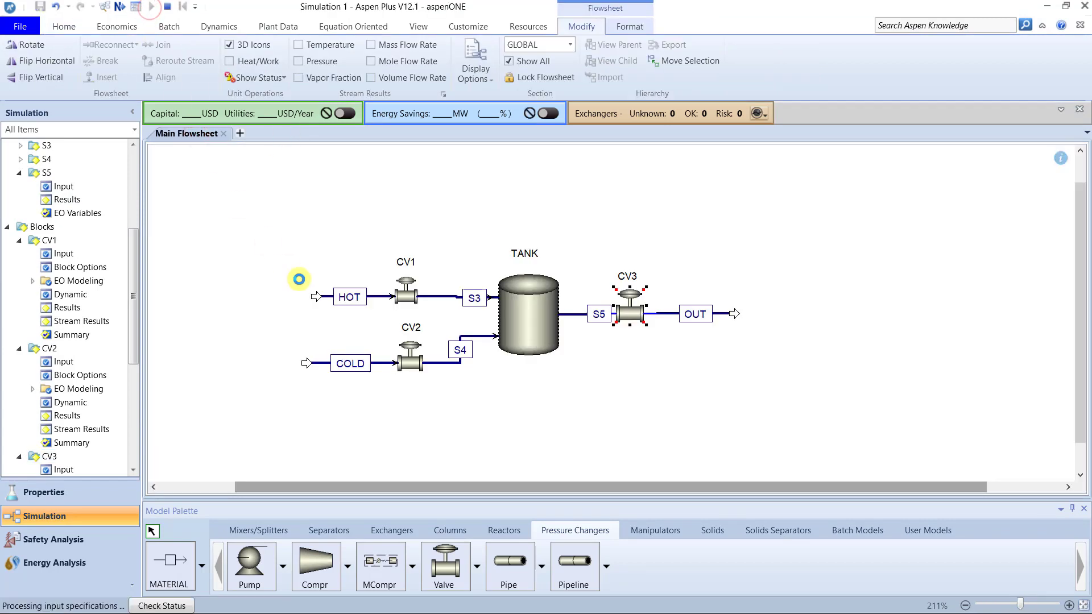
left_click(603, 394)
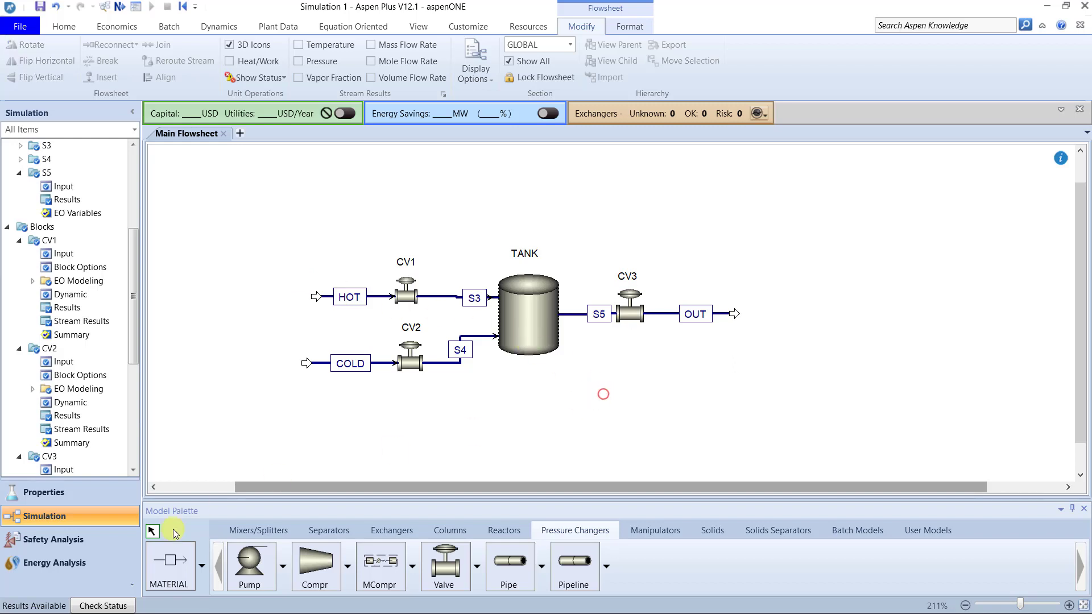
Turn on Dynamic Mode for the flowsheet and run the simulation again.
left_click(238, 27)
left_click(34, 56)
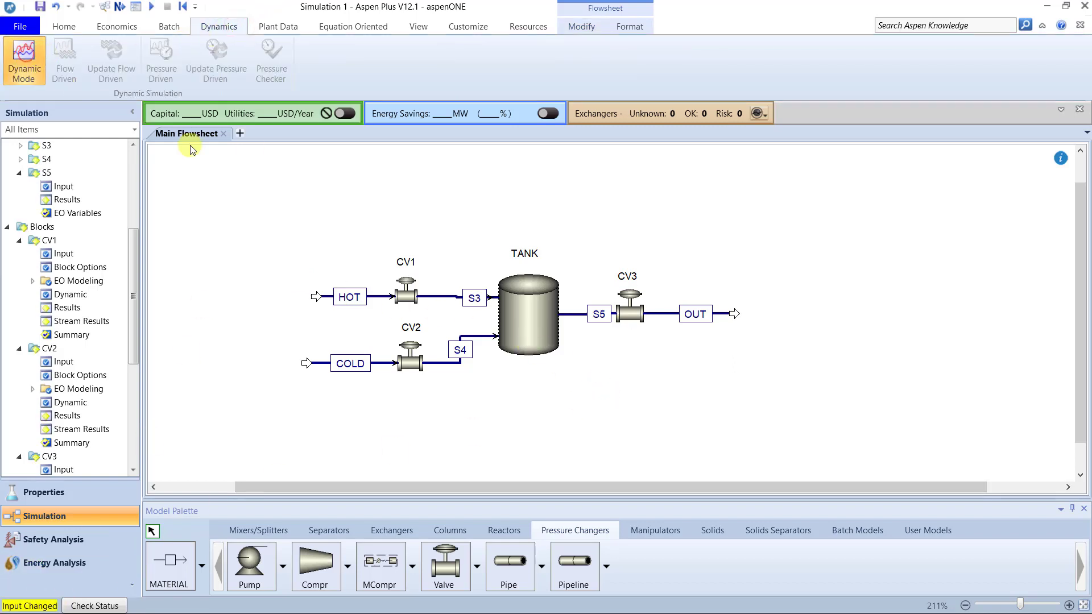
left_click(151, 10)
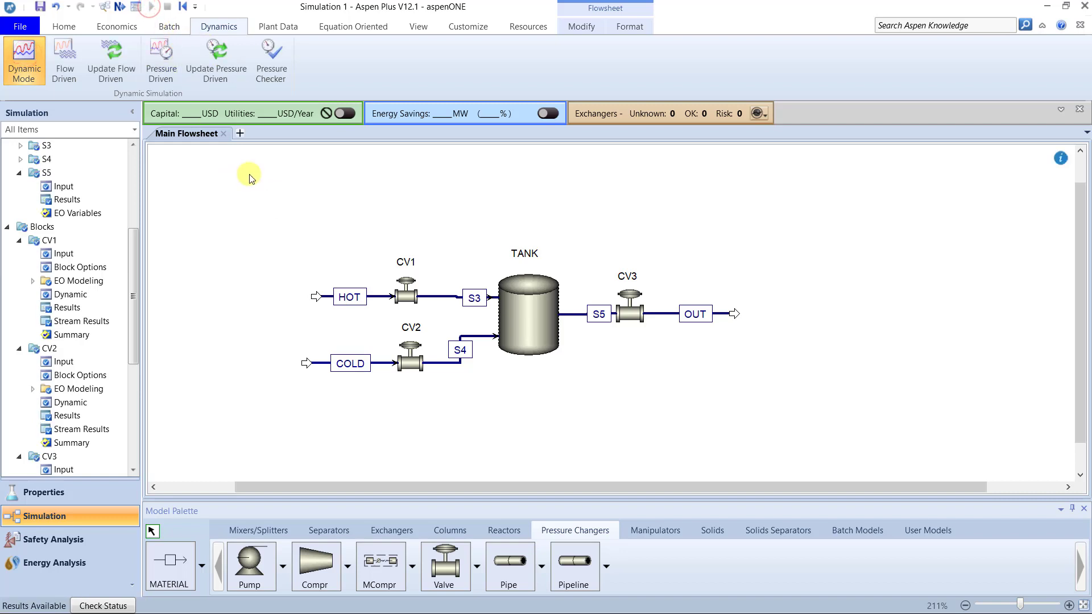
left_click(267, 219)
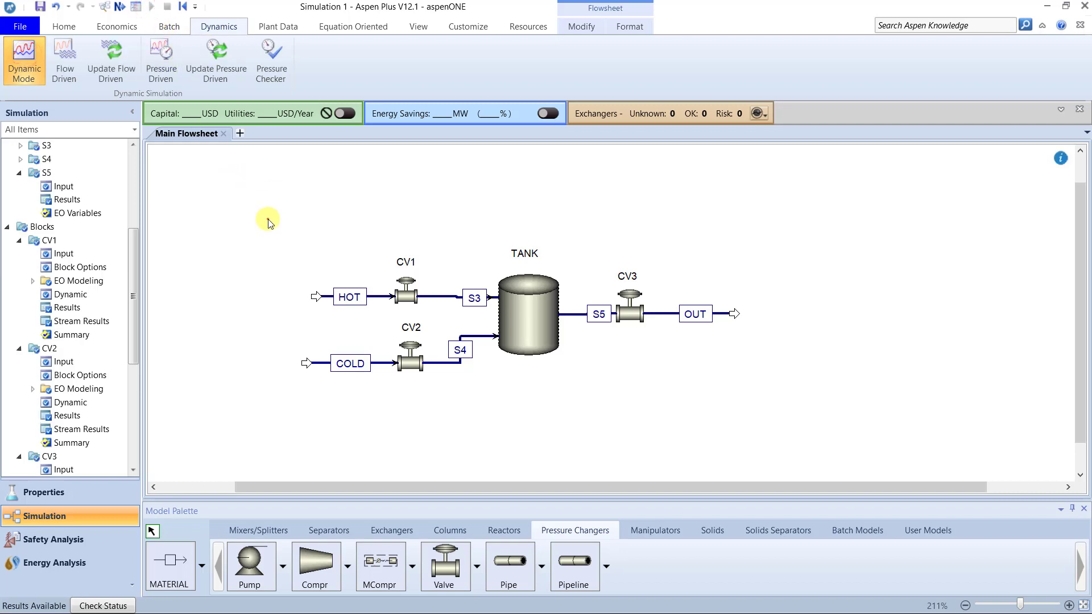
Run the Pressure Checker on the flowsheet and export it as the pressure-driven Aspen Plus Dynamics file EX1.
left_click(285, 60)
left_click(762, 247)
left_click(152, 64)
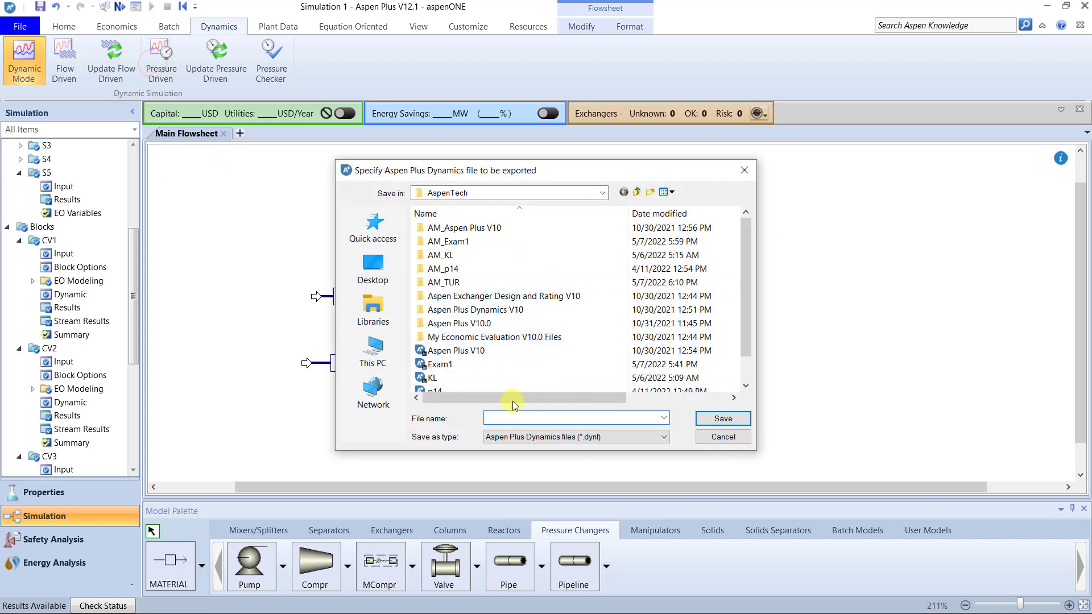
left_click(527, 419)
type("EX")
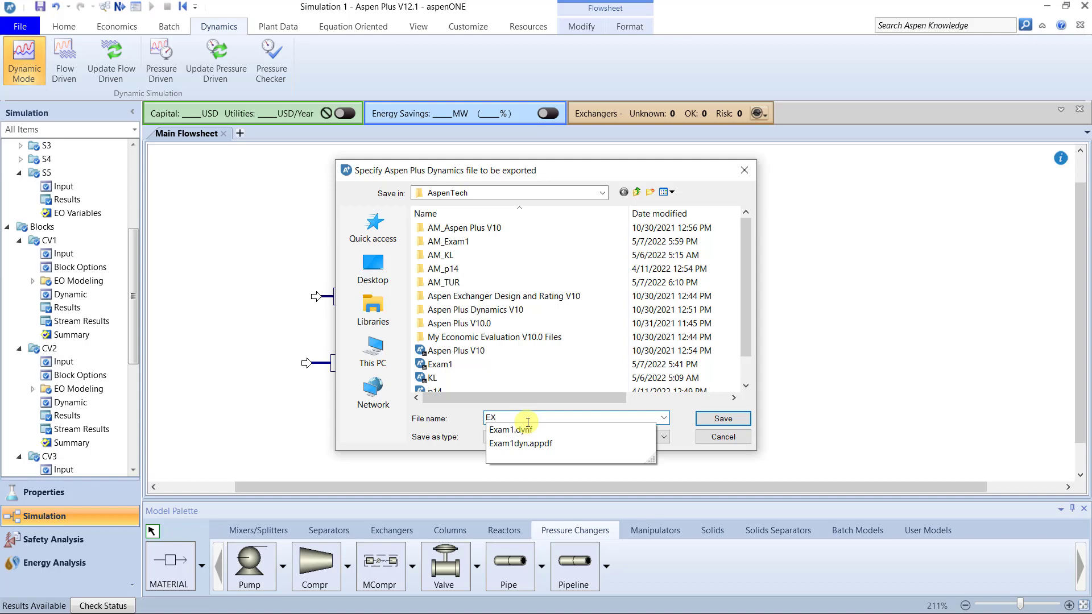
type("1")
left_click(746, 420)
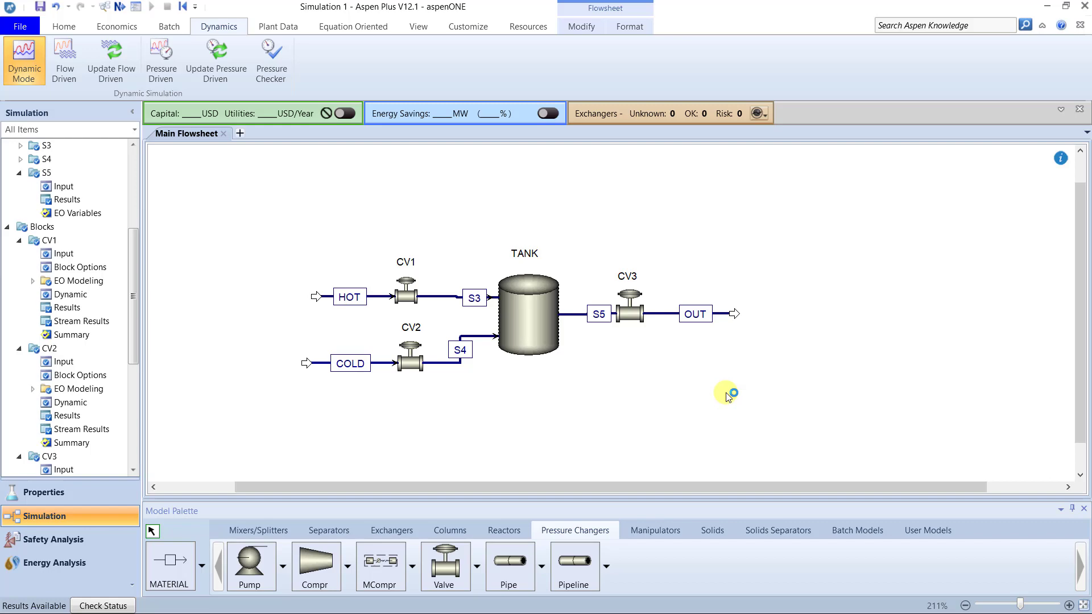
Switch to the Aspen Plus Dynamics window containing EX1.dynf and maximize it to show the whole flowsheet at a larger size.
key("super")
left_click(728, 600)
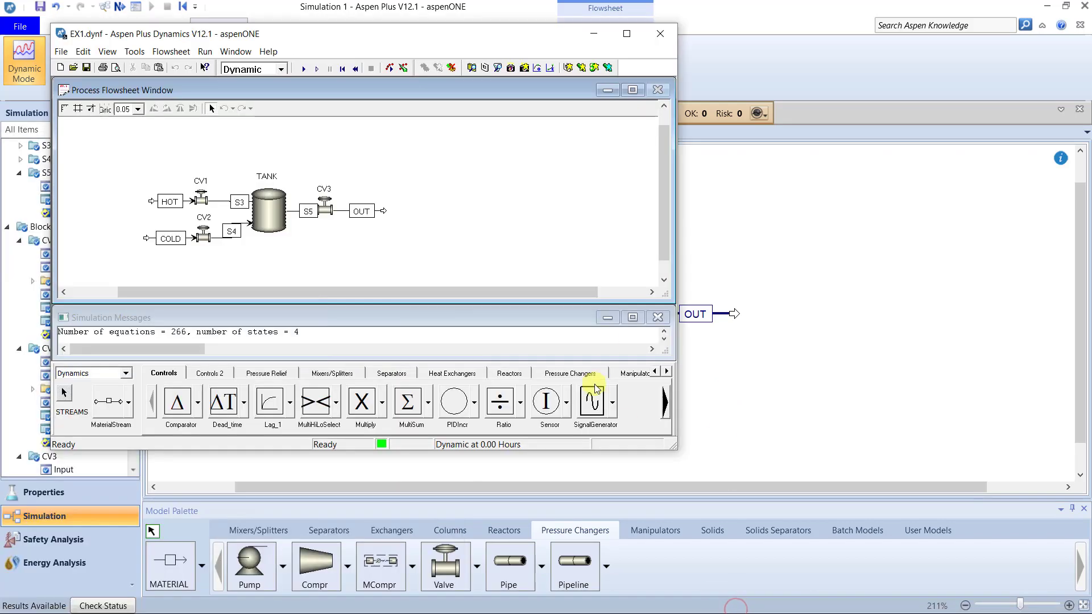
left_click(626, 35)
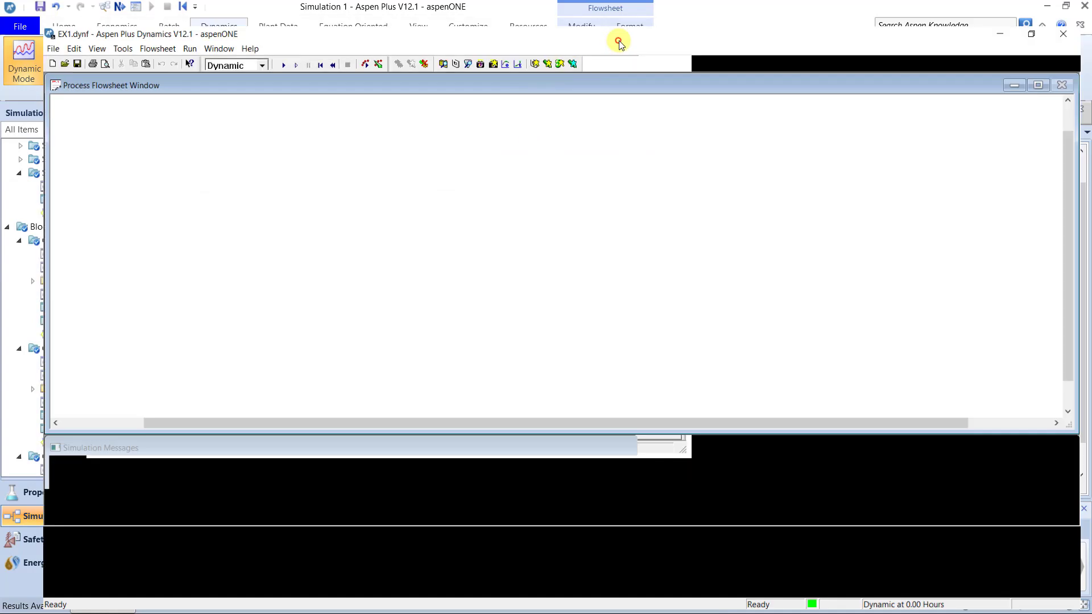
left_click_drag(202, 419, 66, 414)
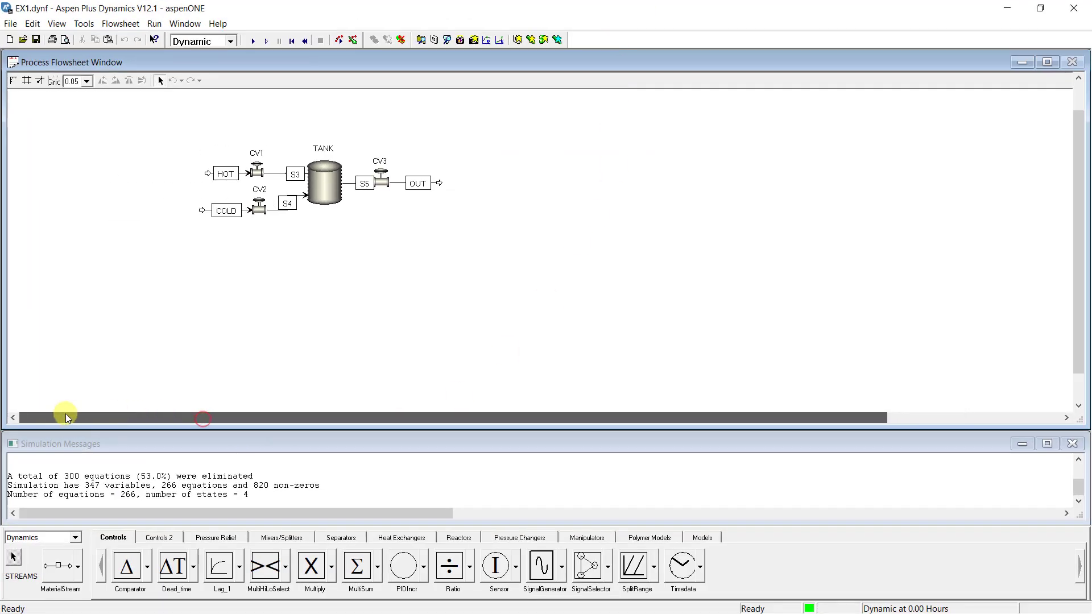
left_click(1078, 78)
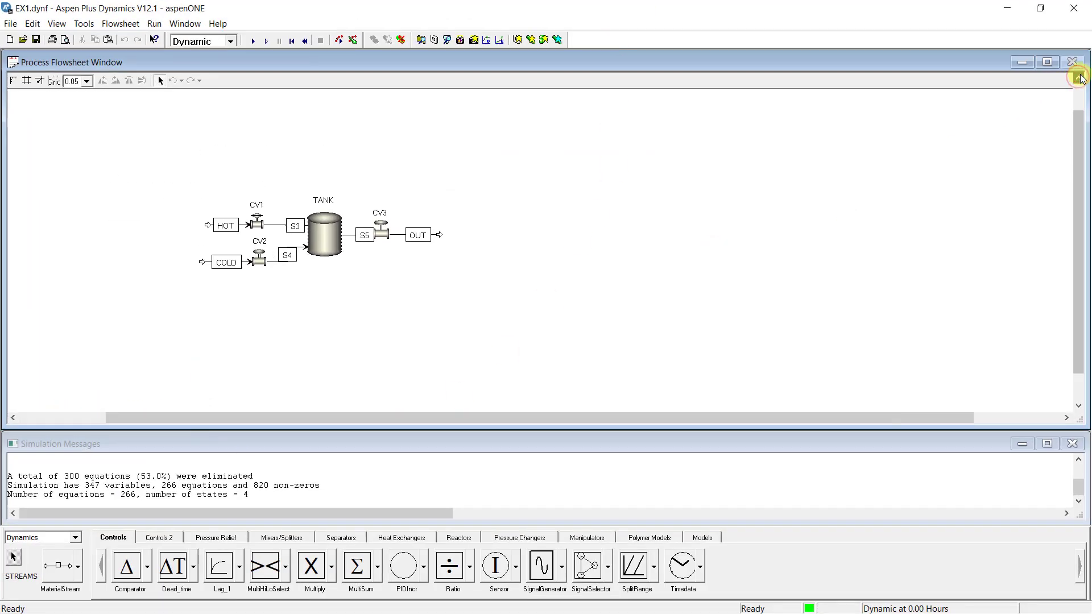
scroll(171, 268, "up", 2)
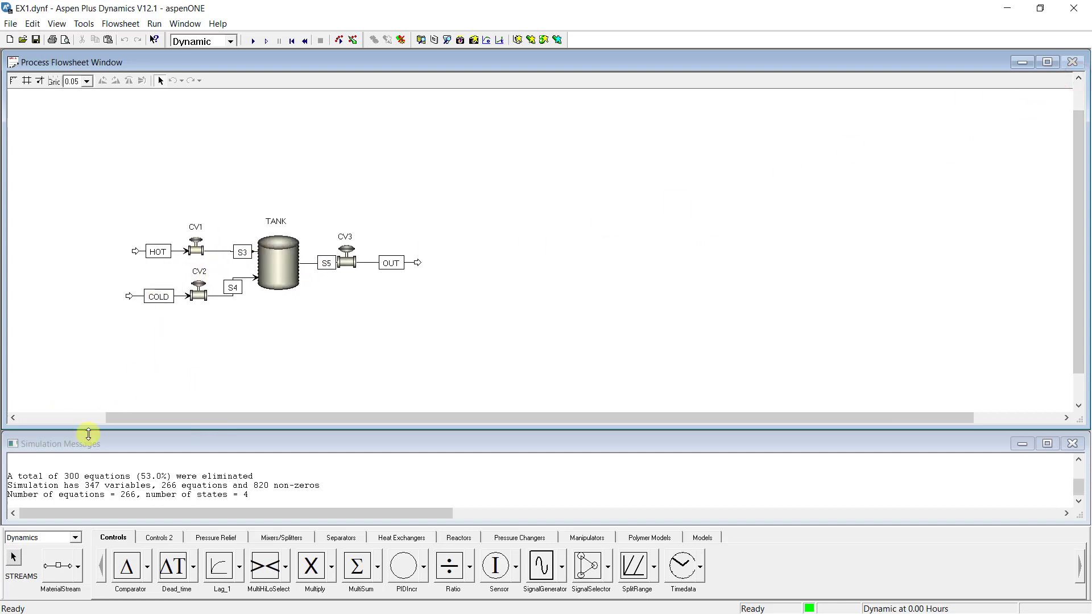
left_click(114, 419)
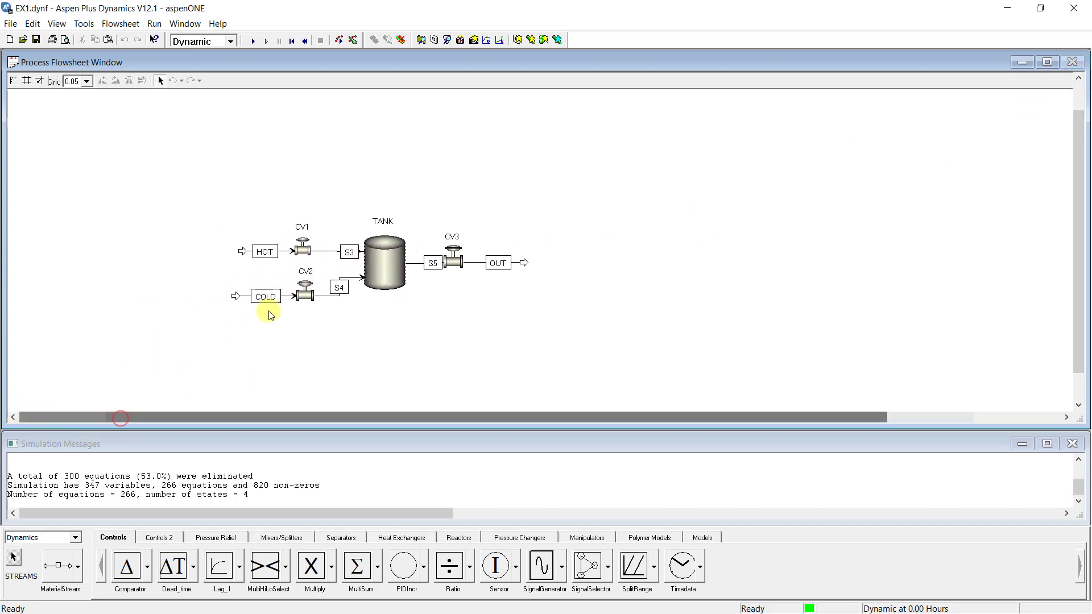
scroll(196, 284, "up", 1)
scroll(195, 284, "up", 2)
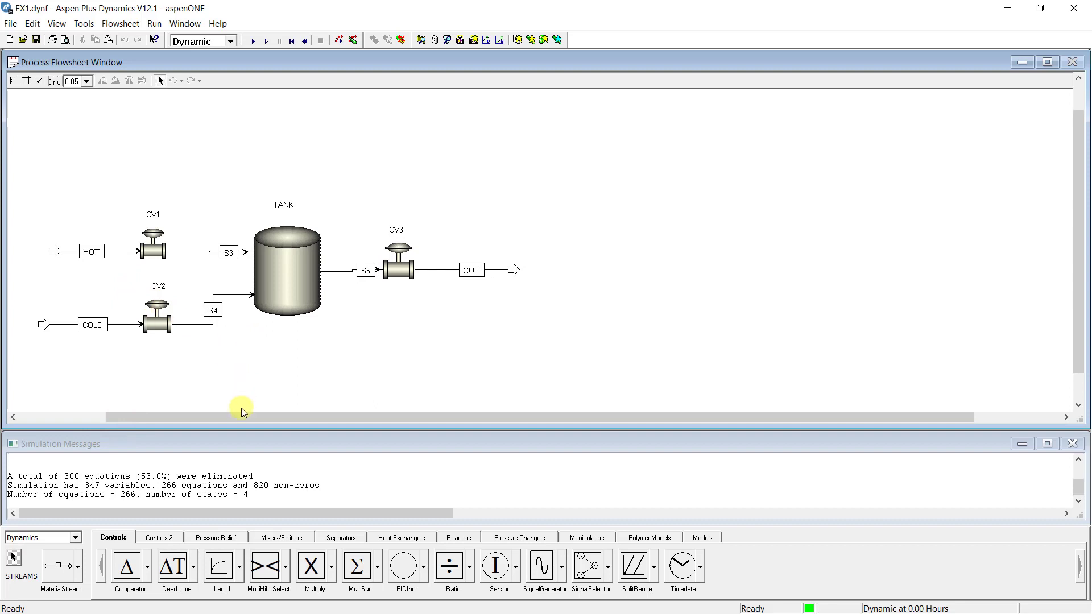
left_click_drag(235, 422, 49, 420)
scroll(459, 305, "up", 2)
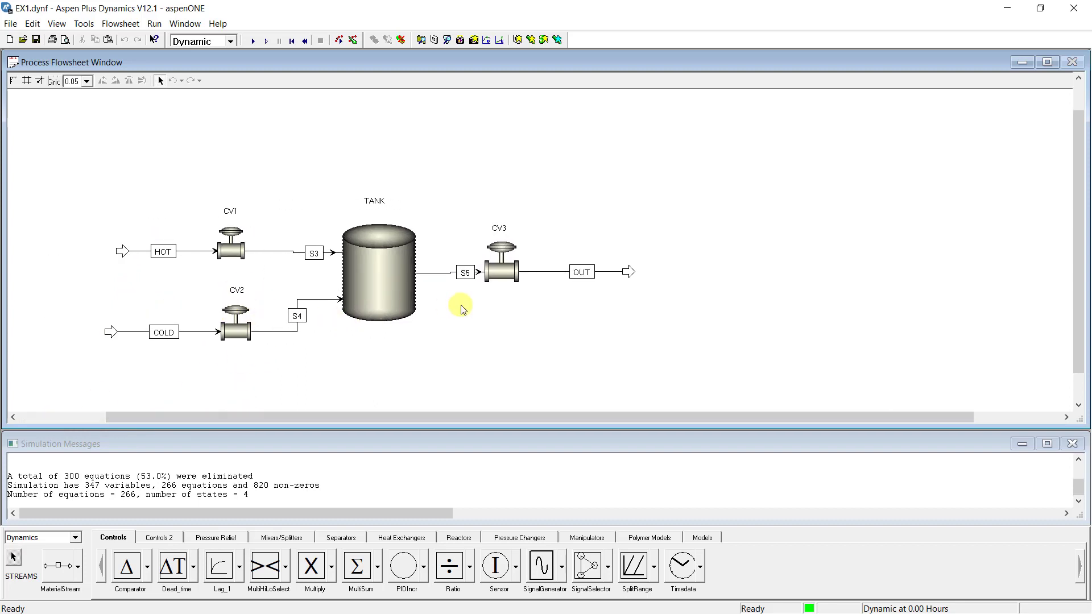
Set the run mode to Initialization, run the simulation and dismiss the completion message.
left_click(232, 48)
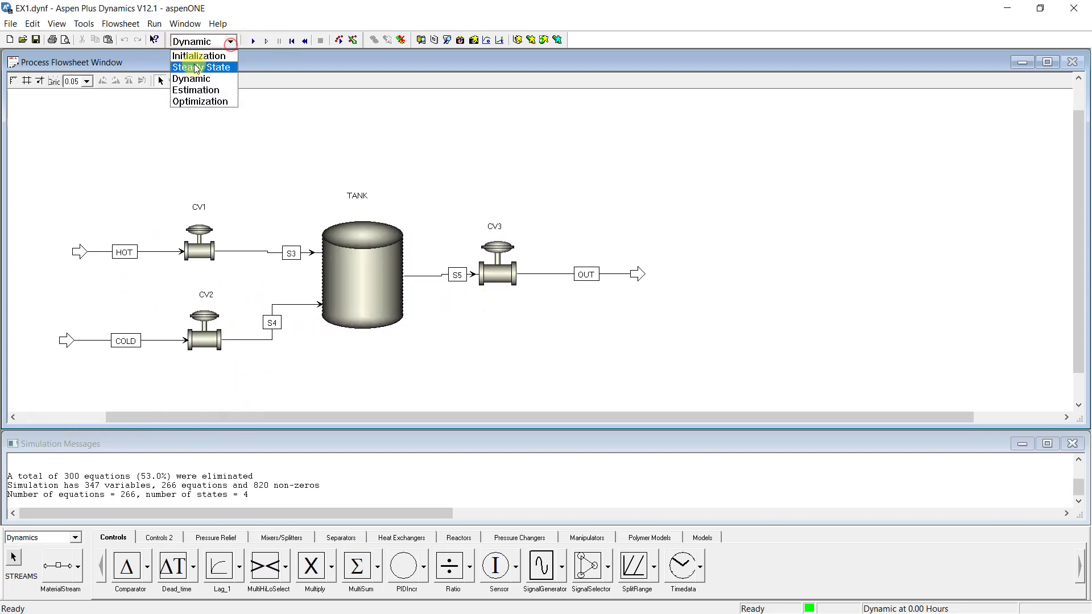
left_click(210, 51)
left_click(258, 40)
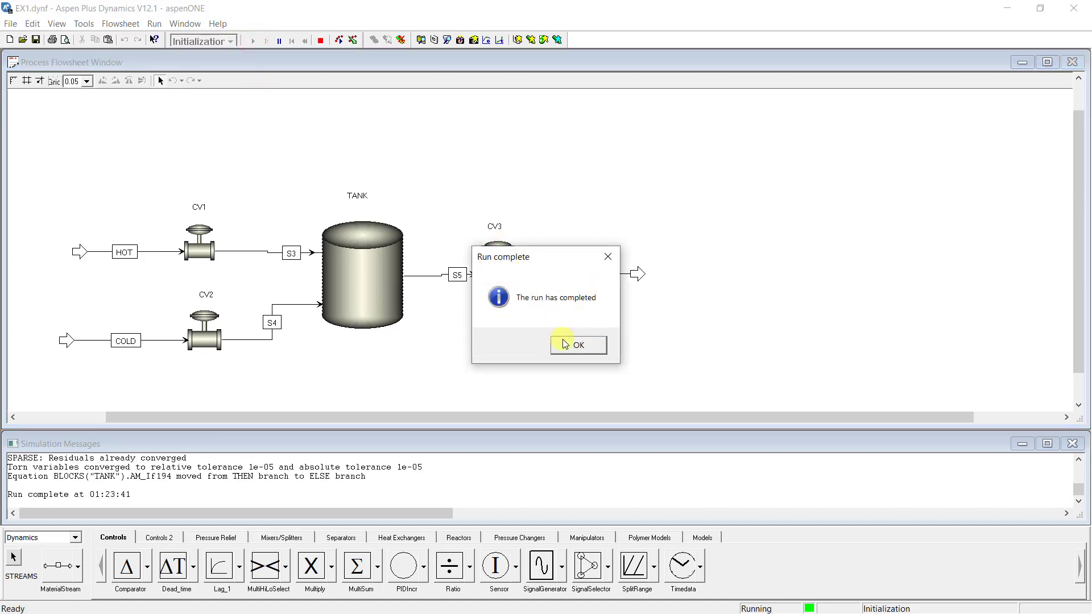
left_click(565, 343)
Place a PIDIncr controller below valve CV3 and rename the block TC.
left_click(402, 576)
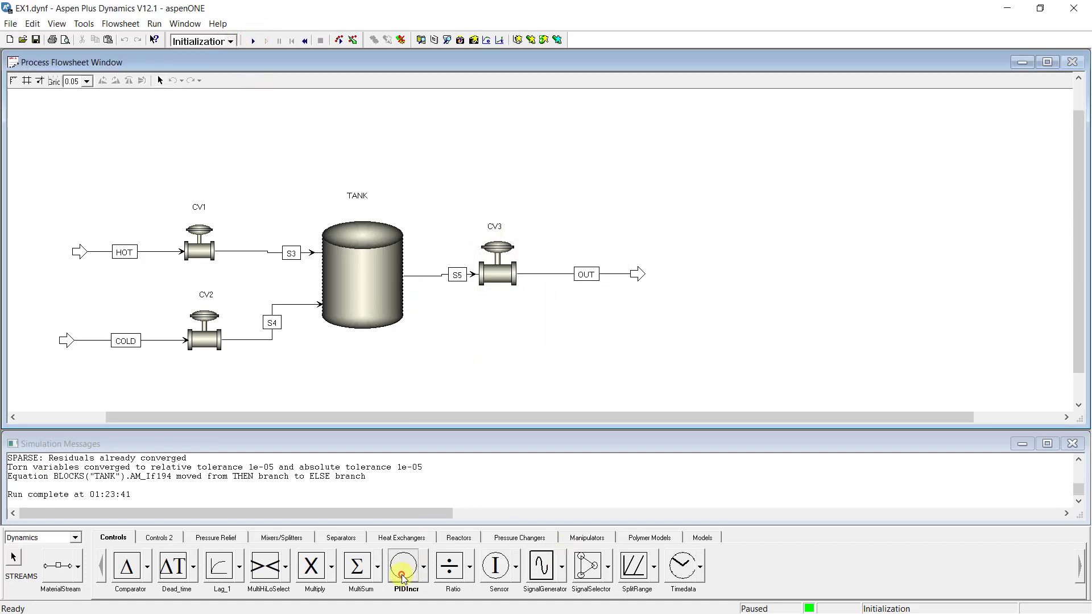
left_click(505, 361)
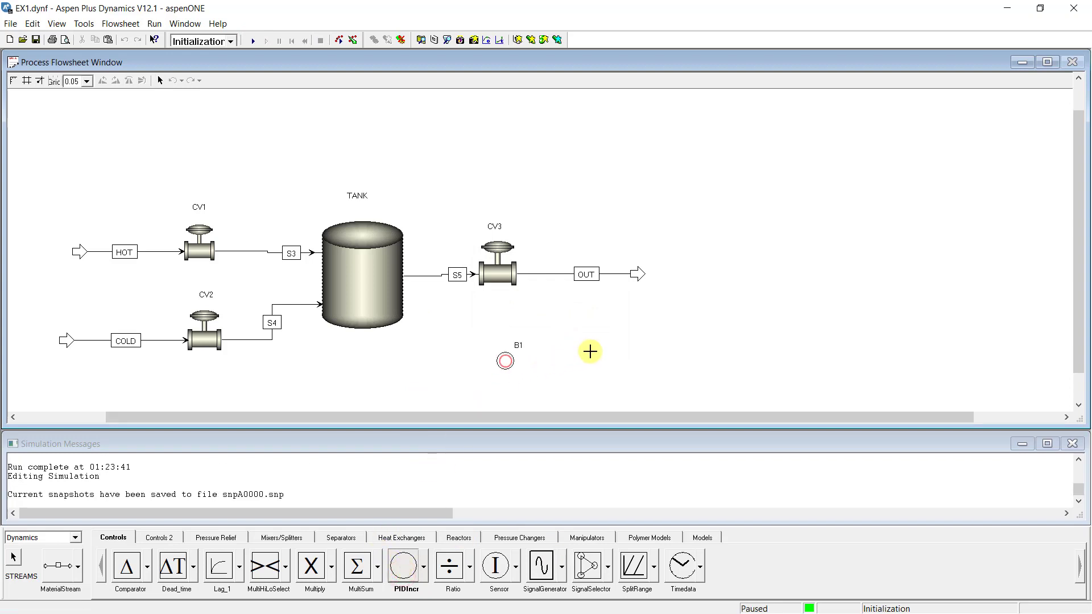
left_click(516, 347)
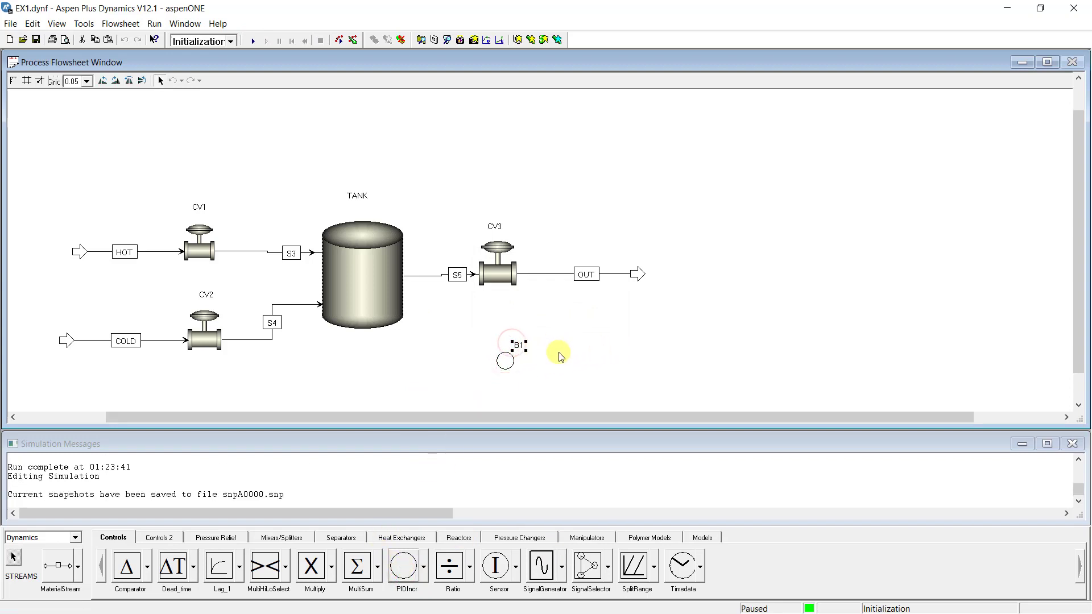
right_click(524, 352)
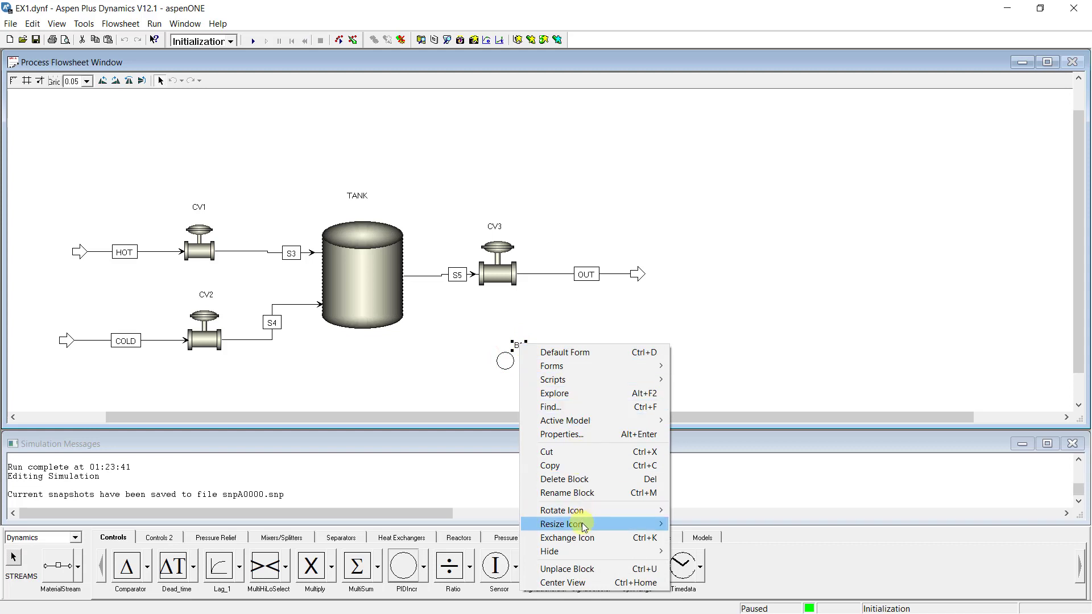
left_click(583, 494)
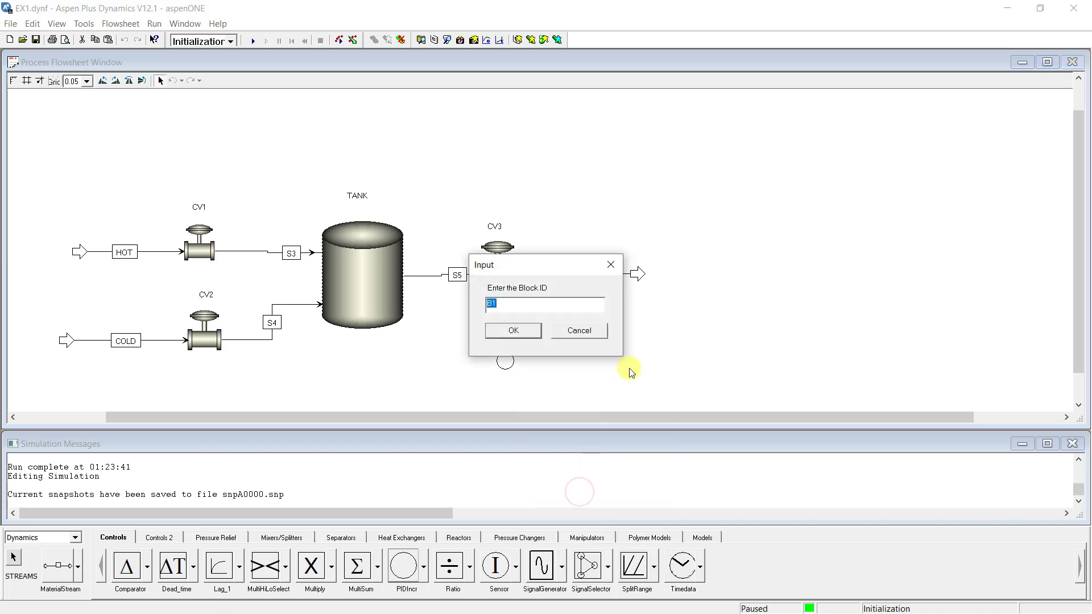
left_click(526, 331)
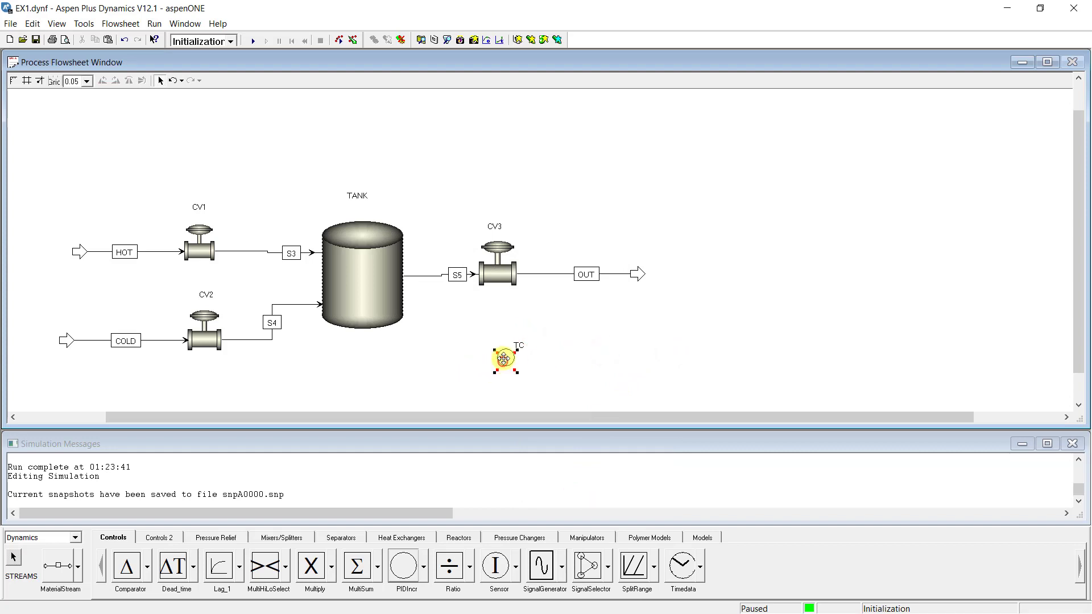
left_click(568, 359)
Connect a ControlSignal from the OUT stream's temperature, STREAMS("OUT").T, to the TC controller's process variable, TC.PV.
left_click(78, 566)
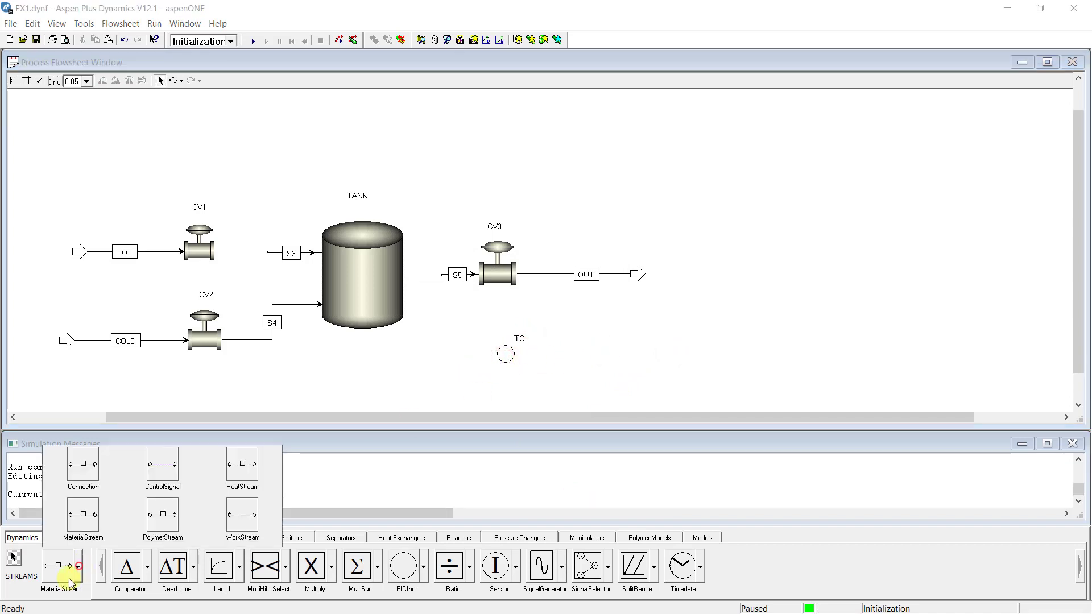
left_click(164, 468)
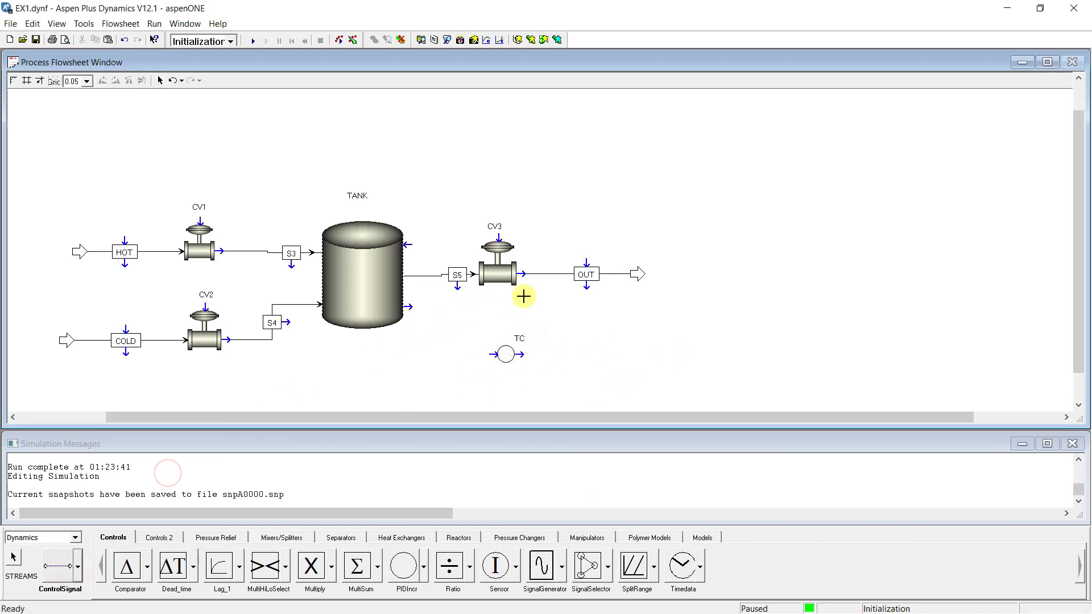
left_click(586, 290)
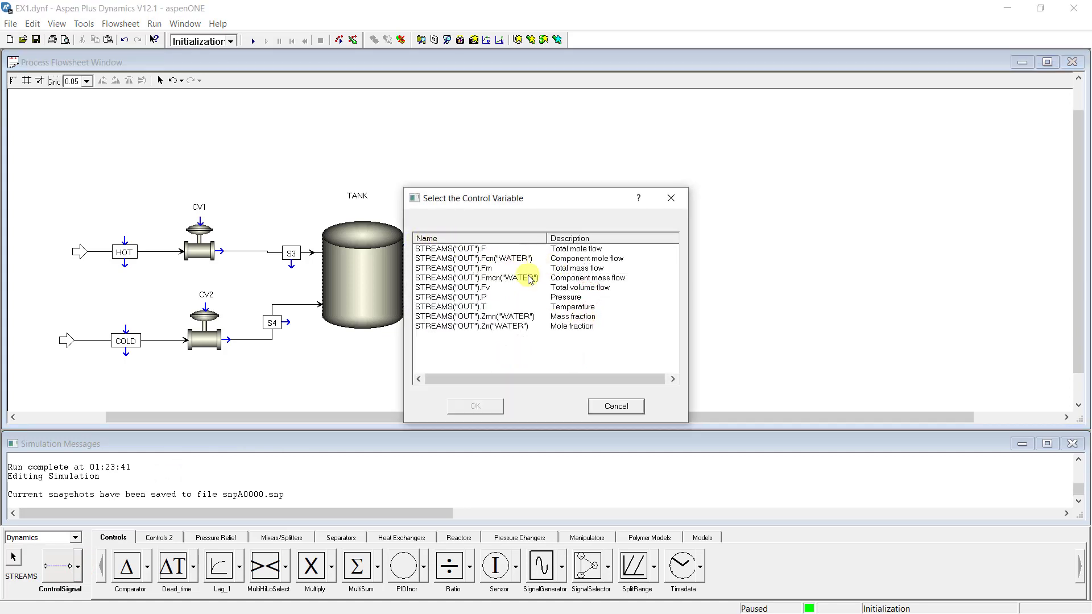
left_click(464, 307)
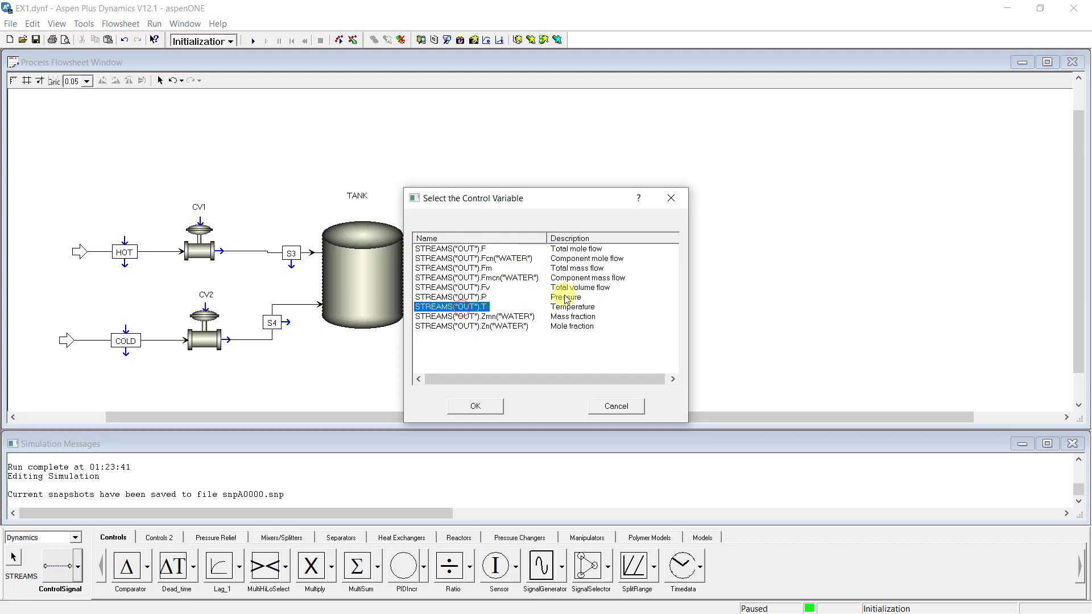
left_click(487, 403)
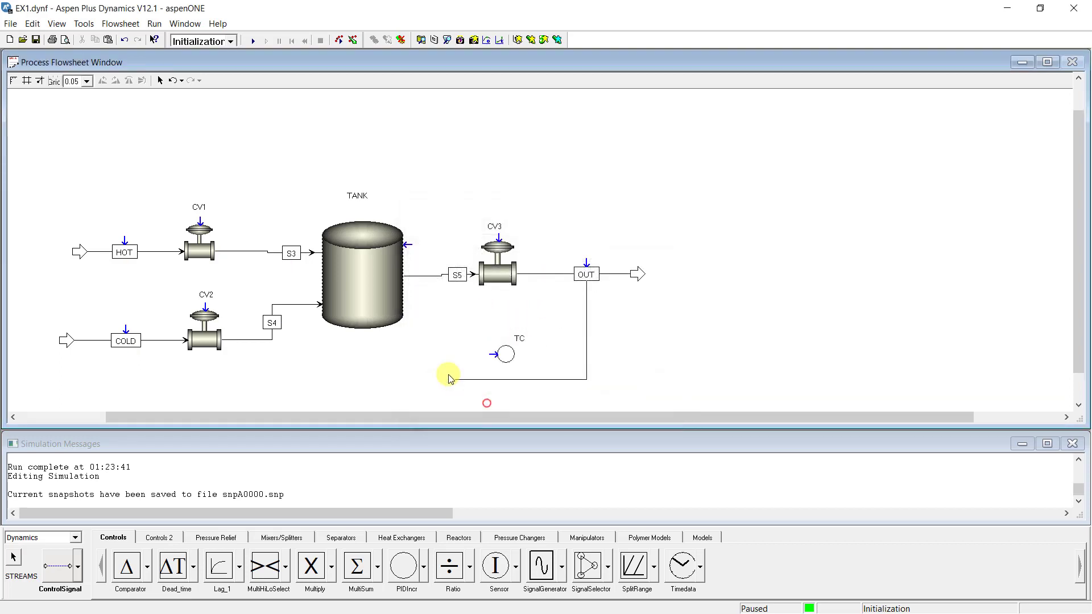
left_click(491, 354)
left_click(425, 249)
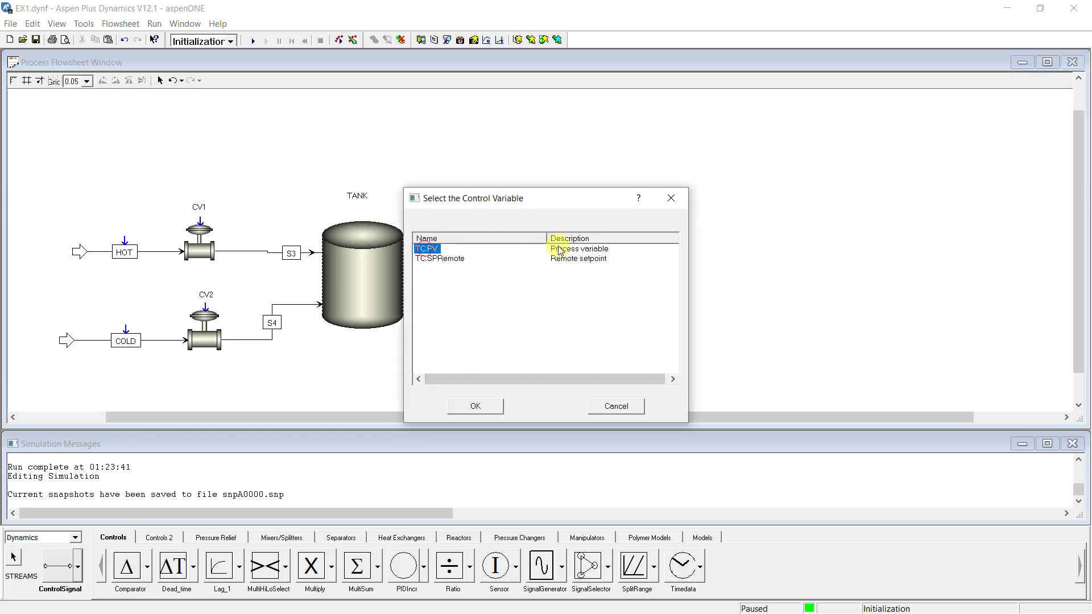
left_click(476, 406)
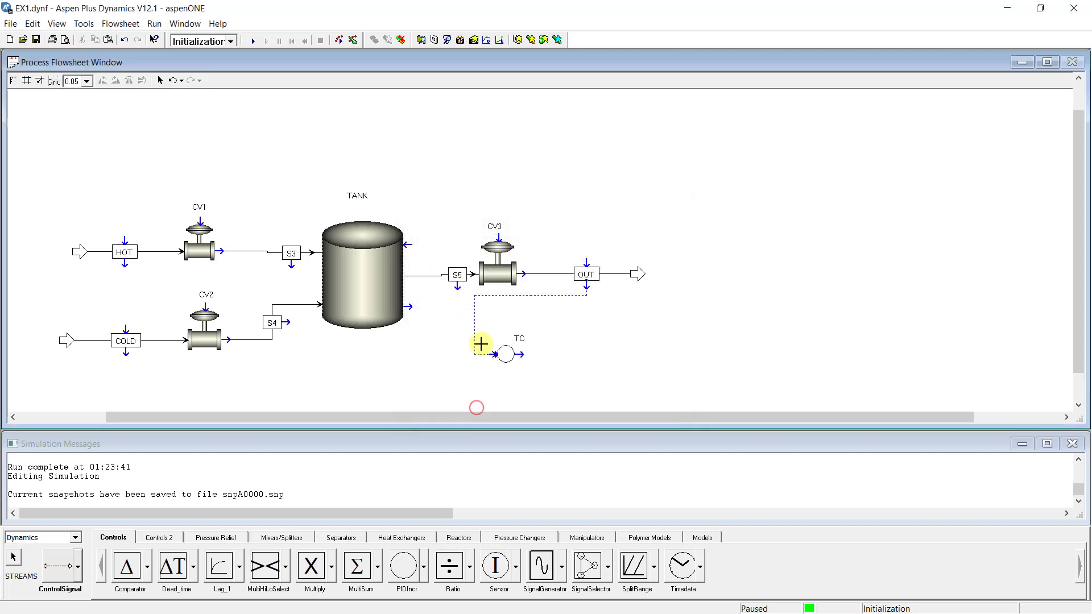
Connect a ControlSignal from the TC controller's output, TC.OP, to valve CV2.
left_click(524, 354)
left_click(427, 249)
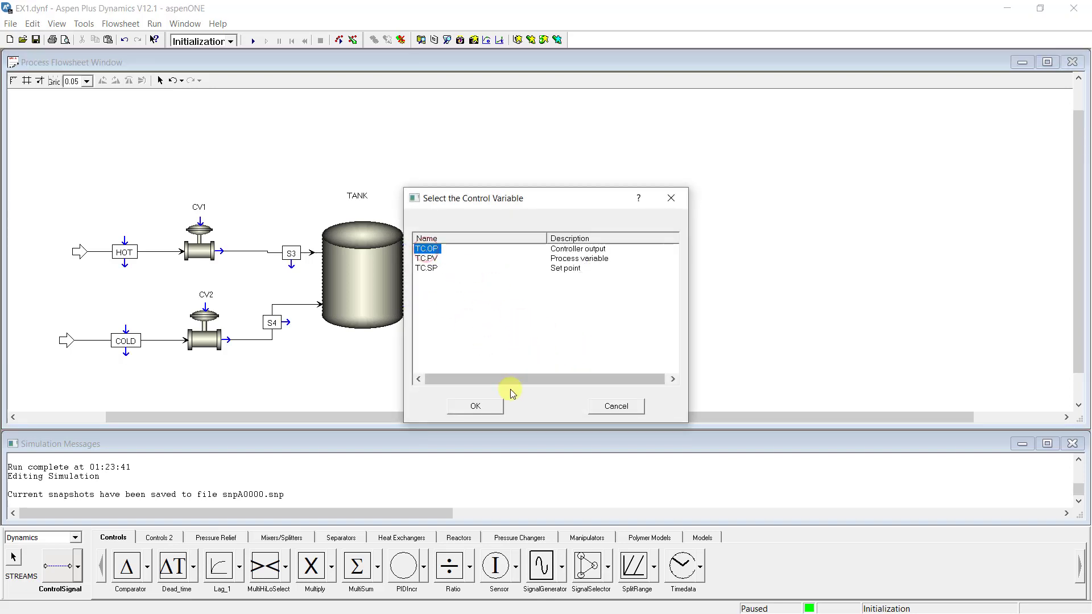
left_click(487, 407)
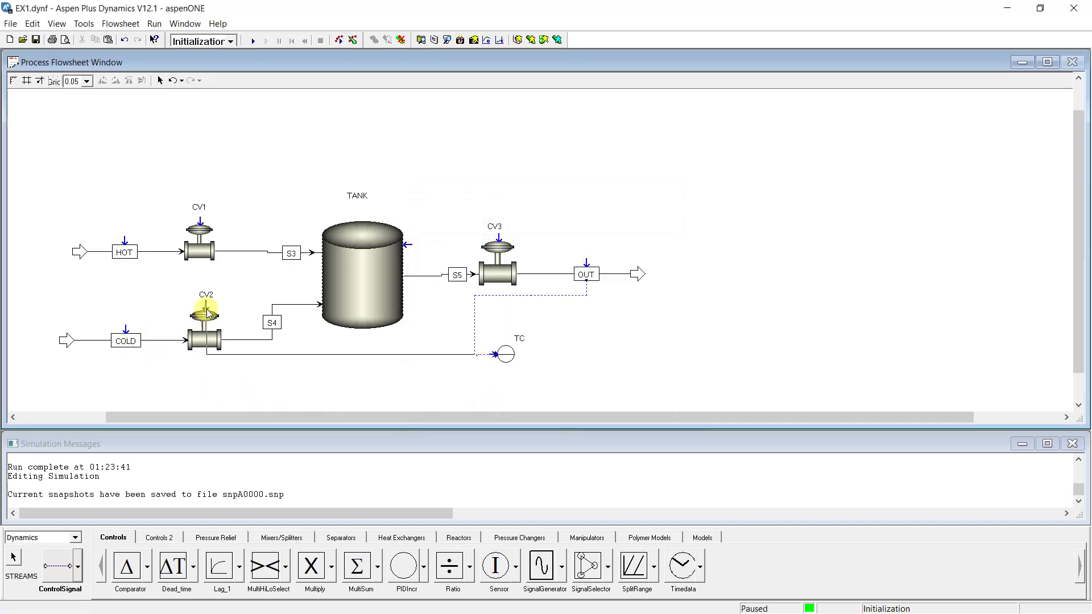
left_click(206, 312)
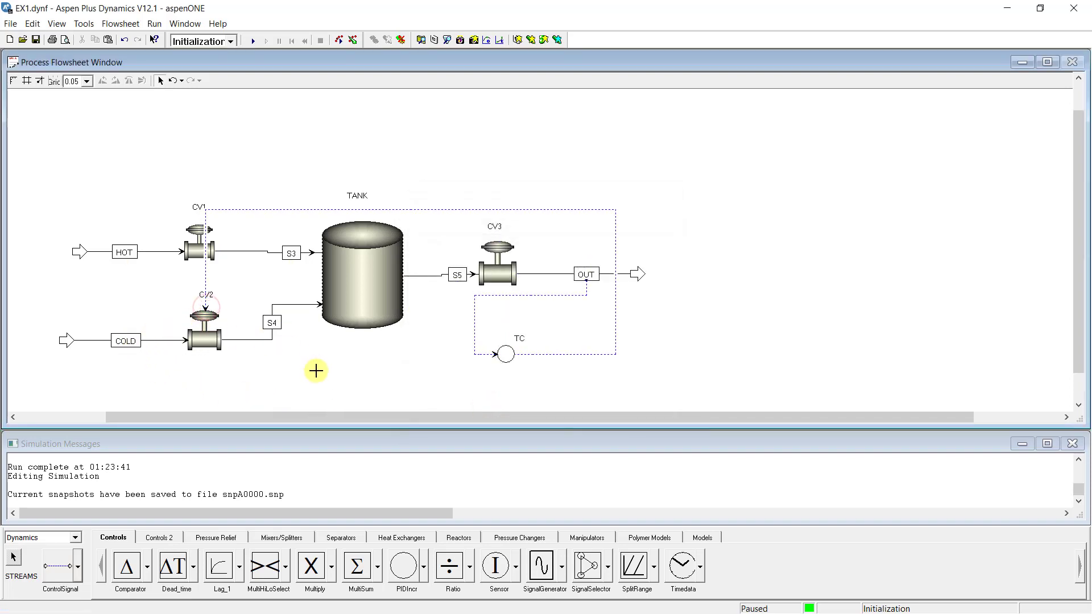
Reroute the TC output signal below the flowsheet and around the inlet side of CV2, and move the CV2 label clear of it.
left_click_drag(317, 214, 310, 389)
left_click(328, 357)
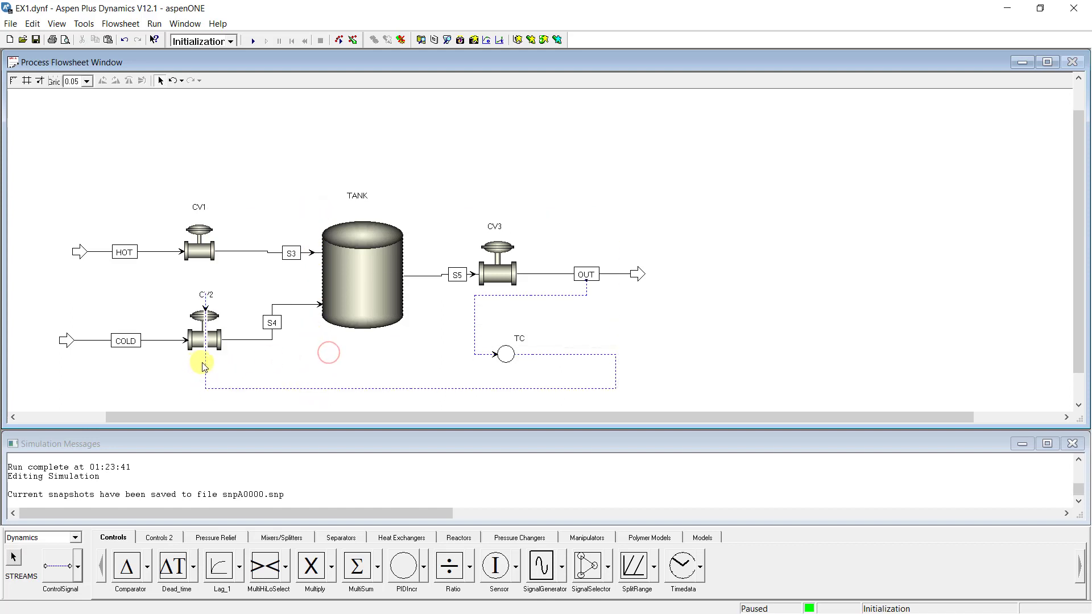
left_click_drag(206, 364, 162, 365)
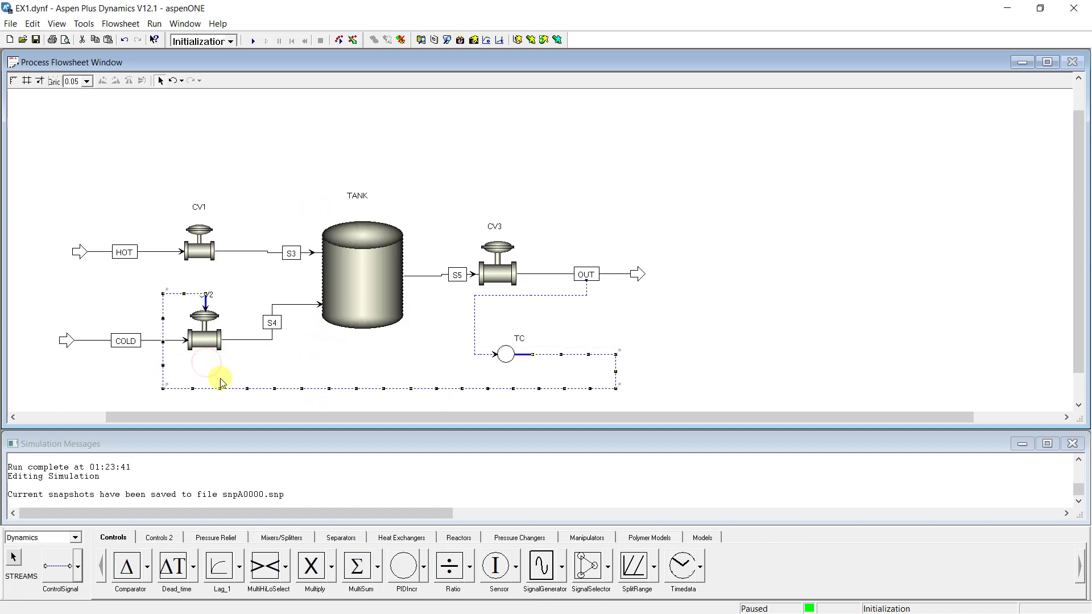
left_click(318, 358)
left_click_drag(226, 302, 249, 309)
left_click(335, 362)
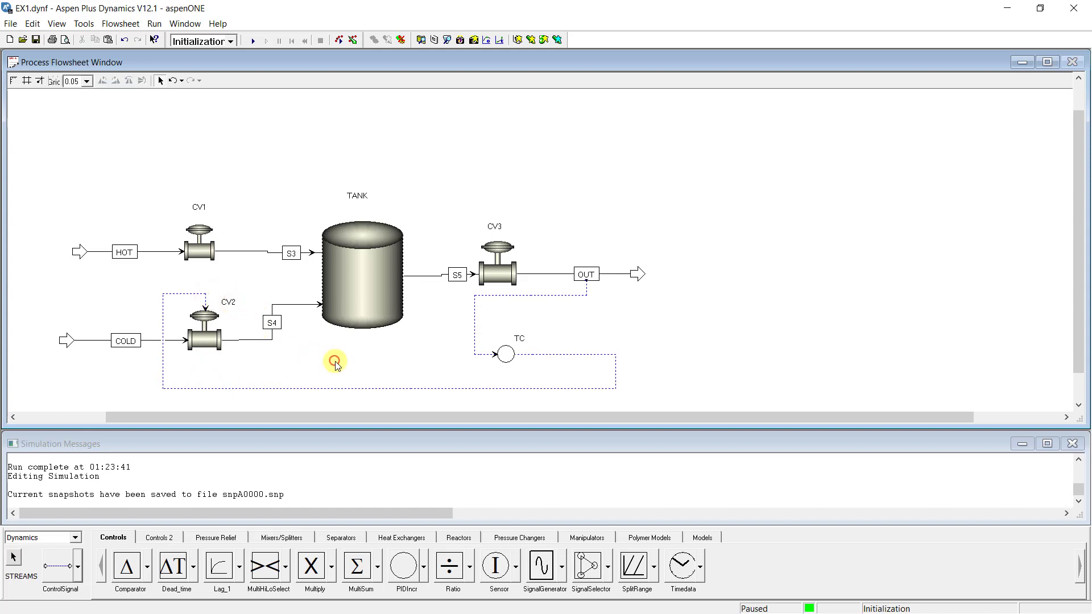
Open the TC controller's configuration form and initialize its values.
double_click(507, 362)
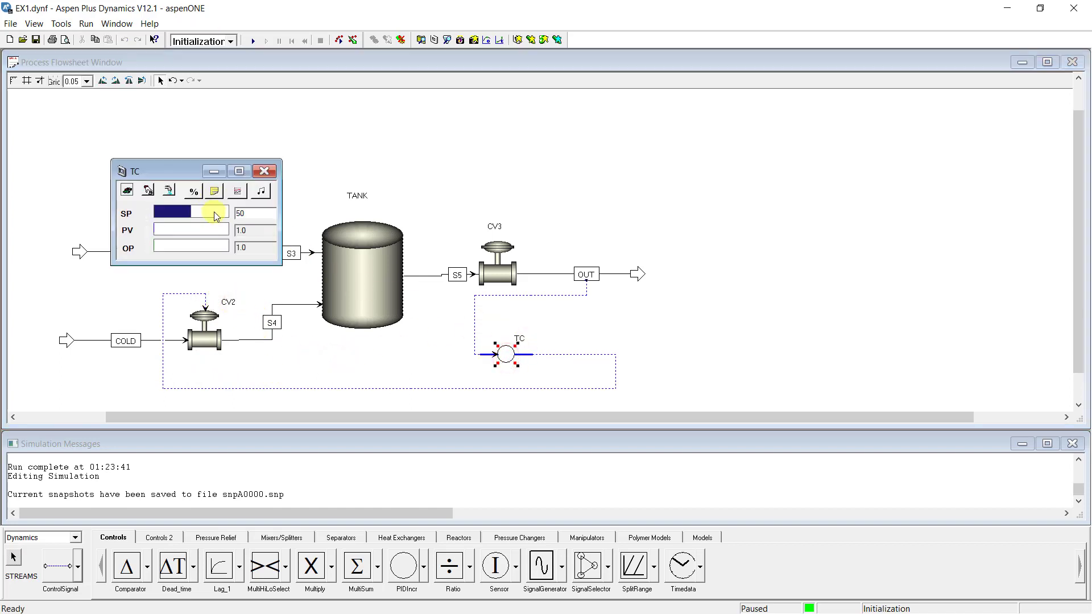
left_click(215, 194)
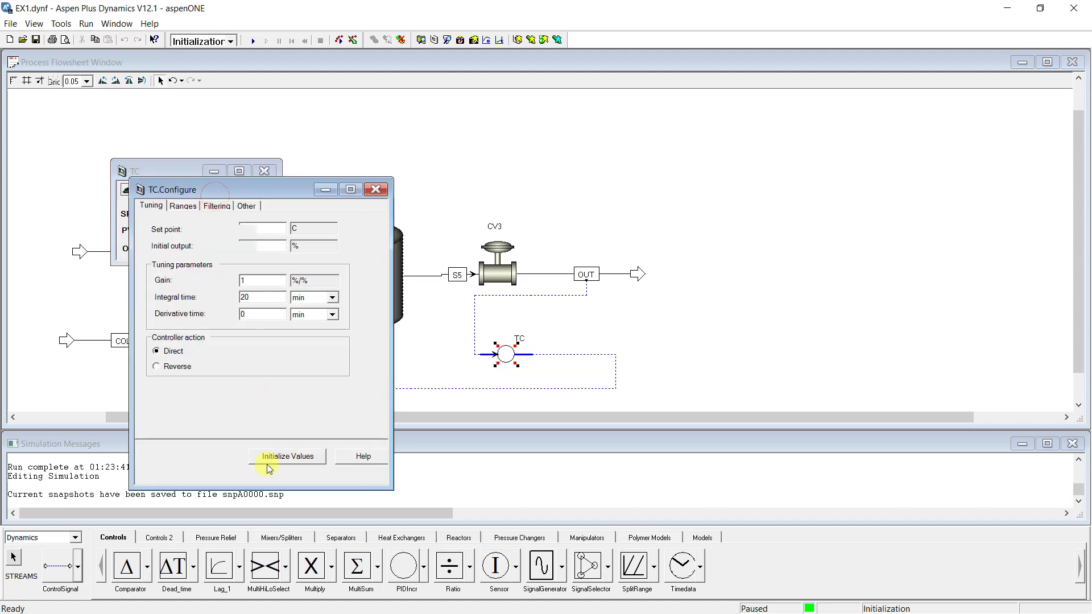
left_click(294, 459)
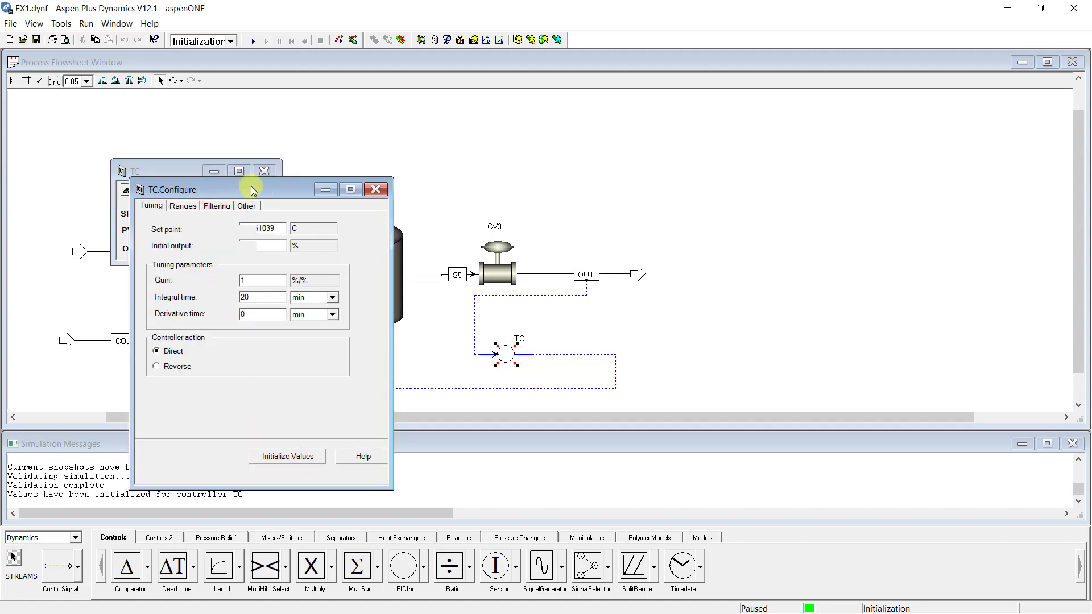
Check the TC controller's tuning settings and its process variable and output ranges, closing the configuration form when done.
left_click_drag(251, 189, 435, 155)
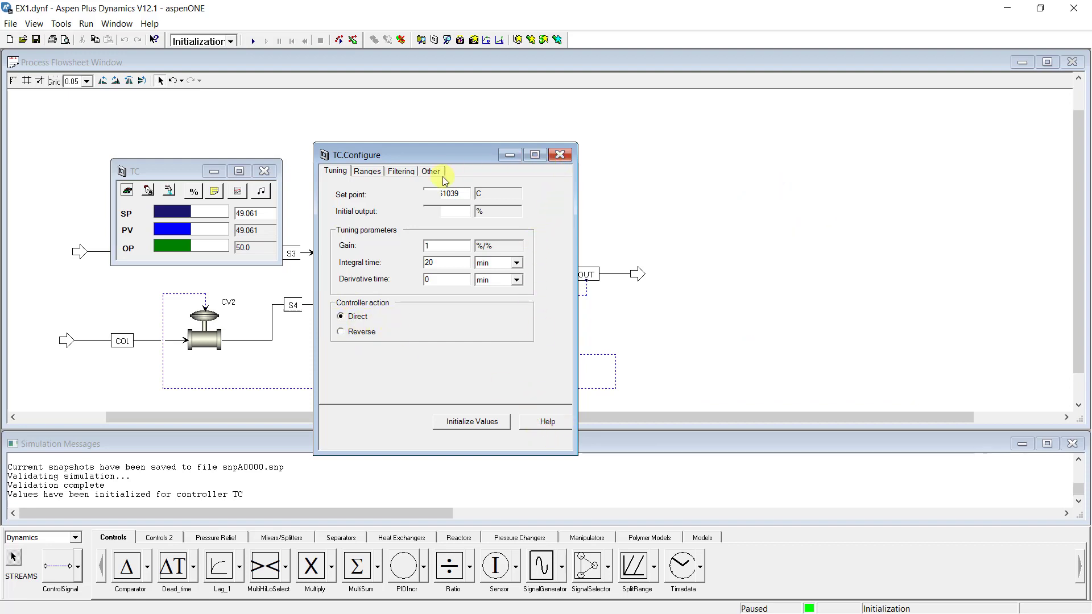
left_click(395, 175)
left_click(366, 177)
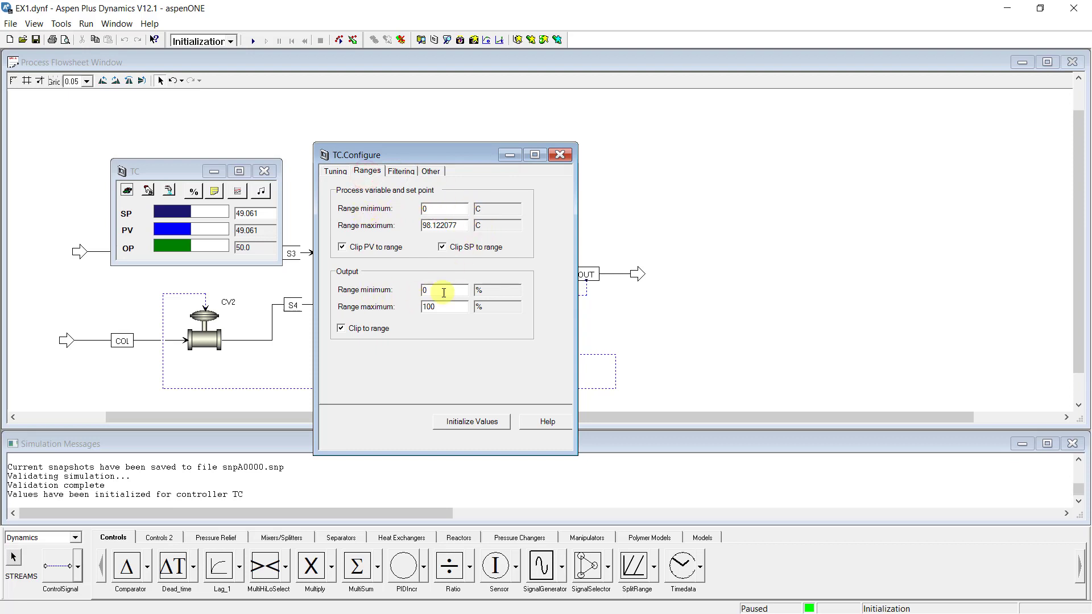
left_click(559, 155)
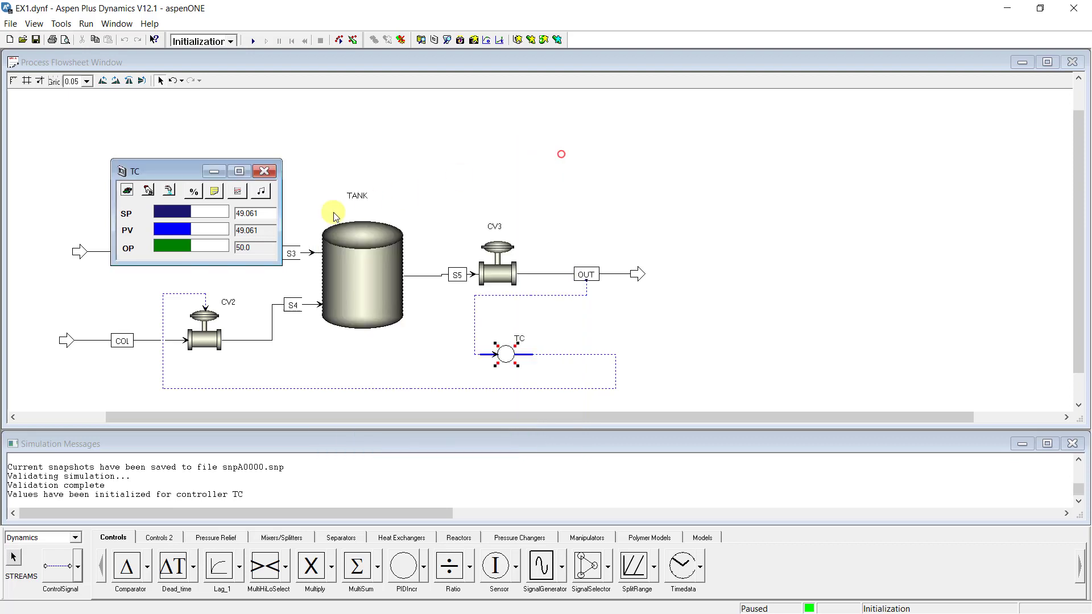
Start the simulation in Dynamic run mode and change the TC controller's set point to 52 °C while it runs.
left_click(231, 42)
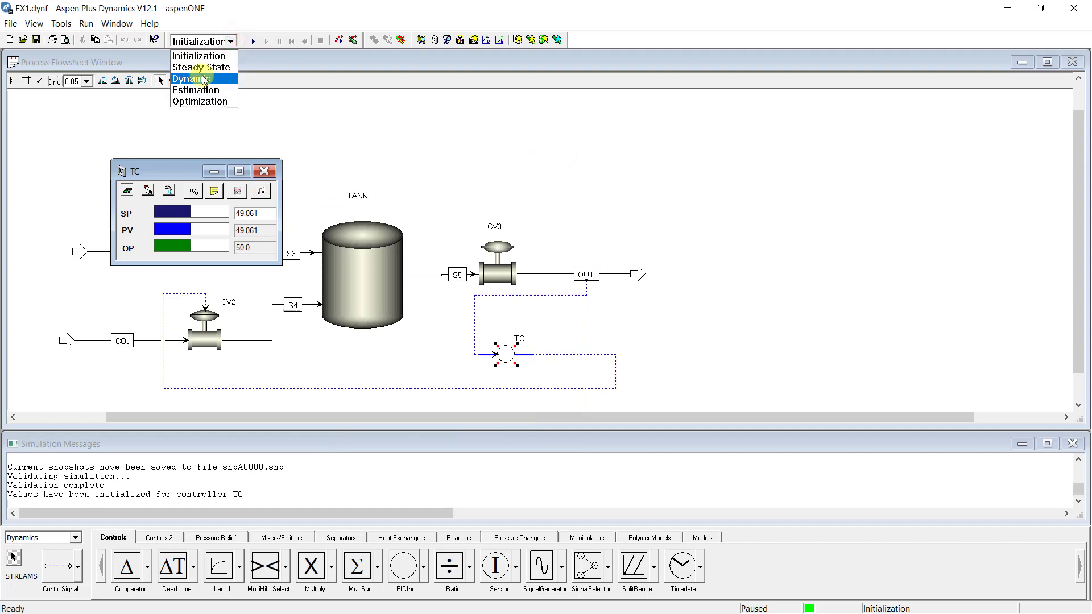
left_click(203, 79)
left_click(253, 41)
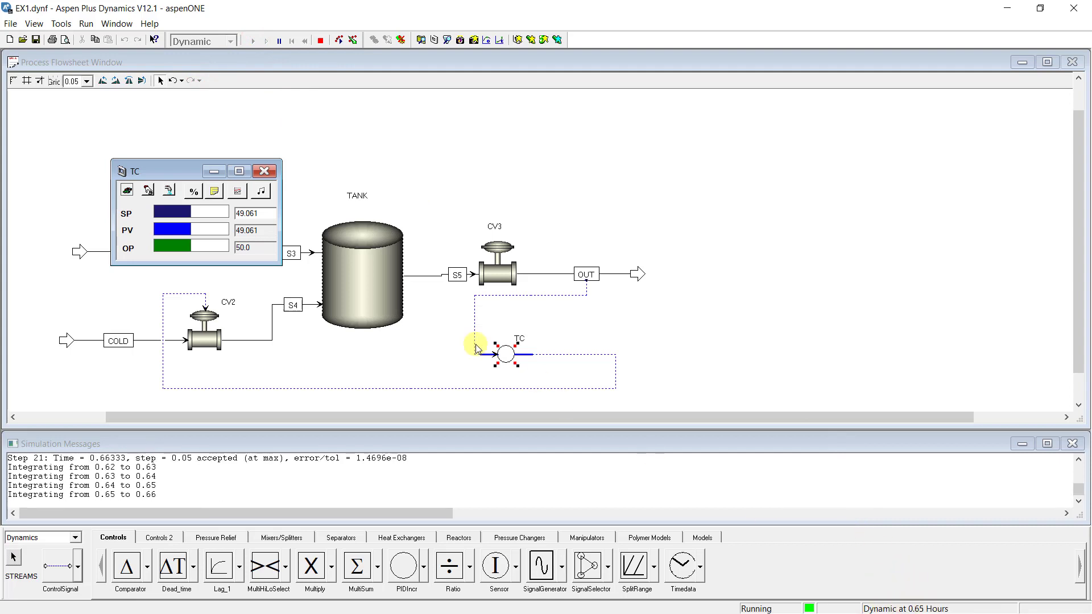
double_click(265, 212)
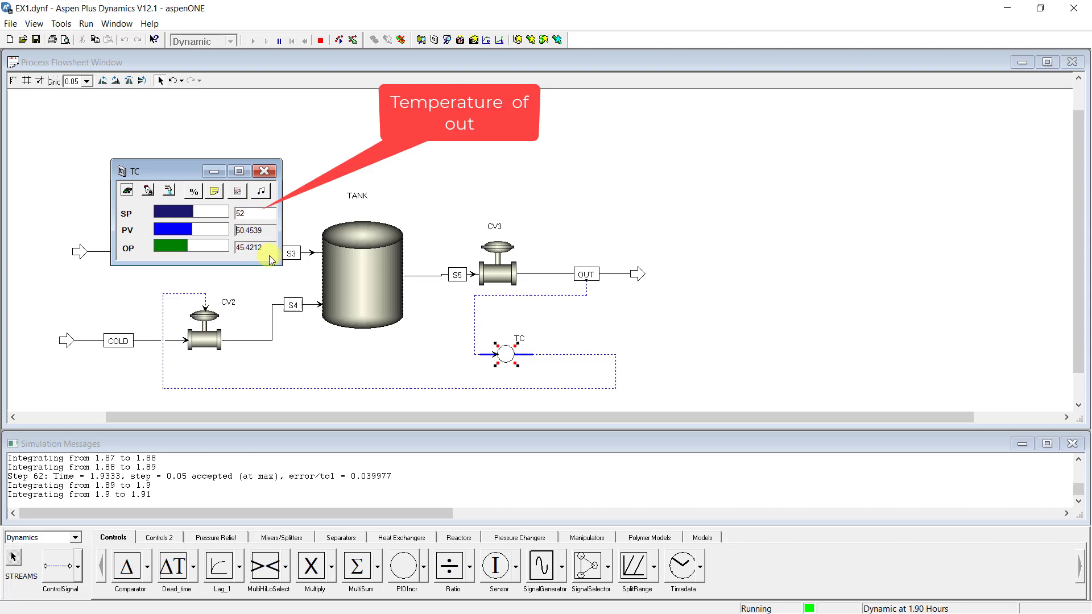
Open the TC controller's results plot and examine the set point response at full size, restoring the plot window when done.
left_click(238, 194)
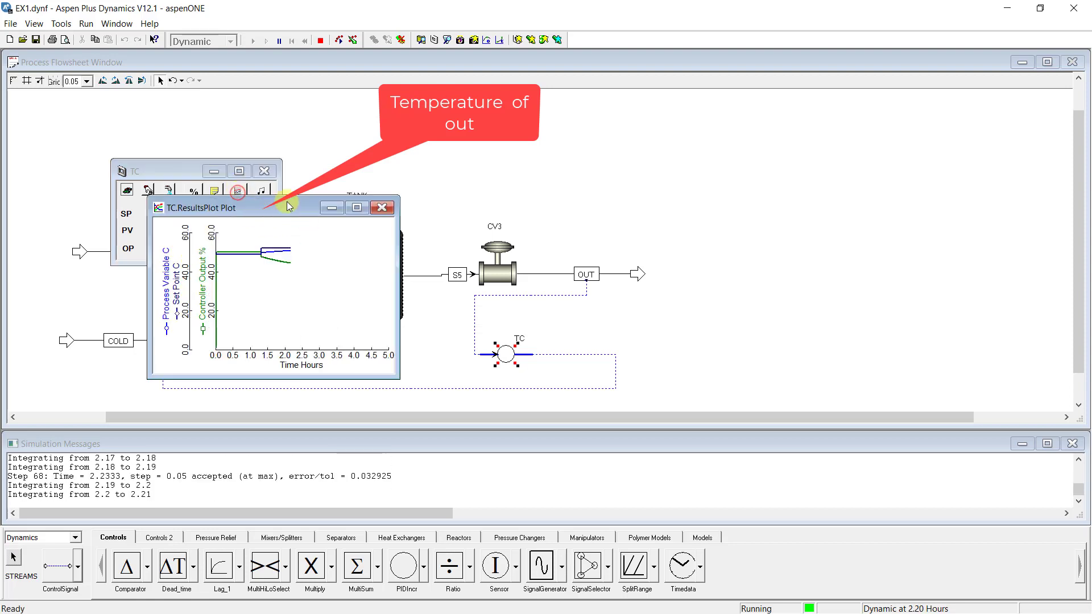
left_click_drag(286, 201, 542, 200)
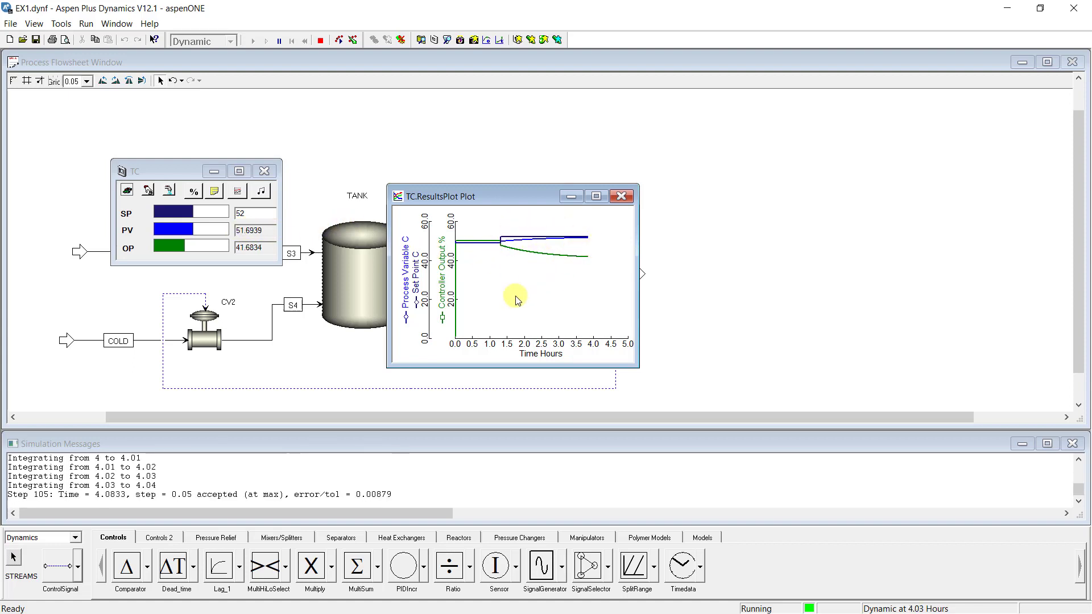
left_click(596, 196)
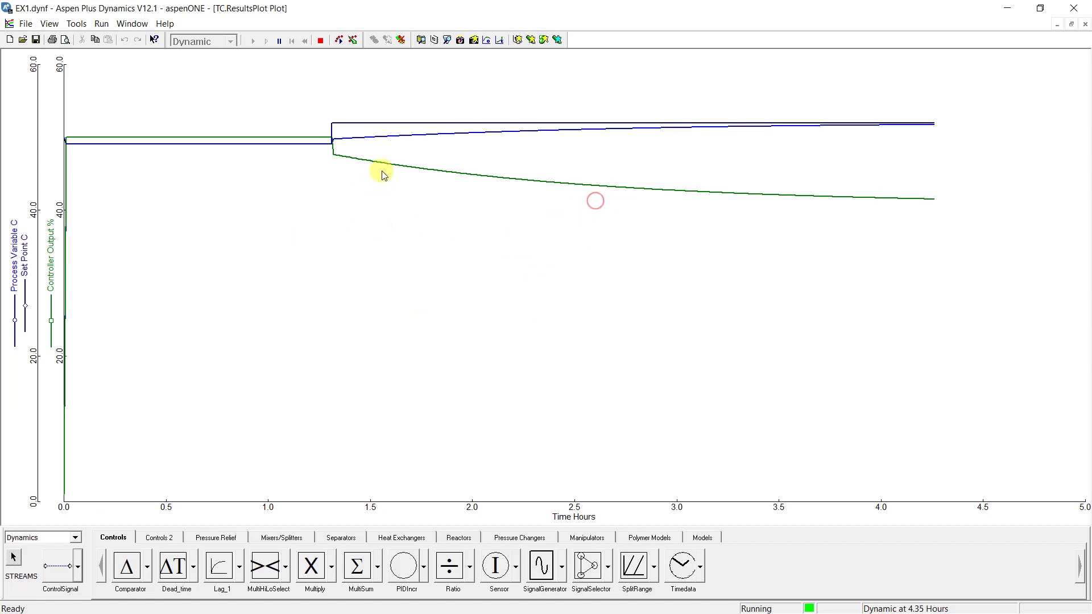
left_click(1072, 25)
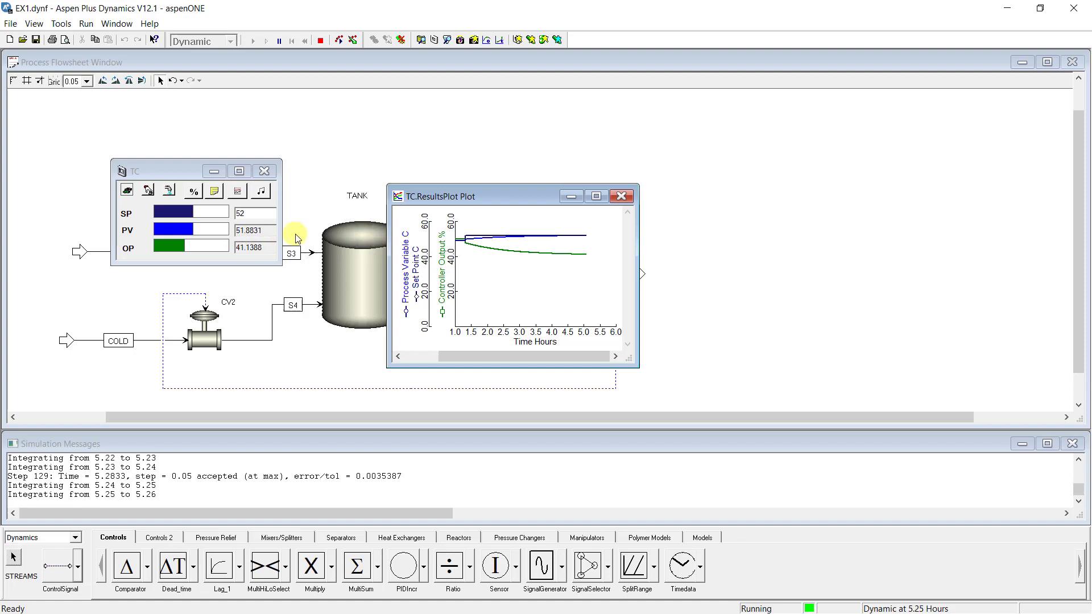
Pause the run, open the TC controller's Tune form and close the results plot.
left_click(277, 41)
left_click(262, 193)
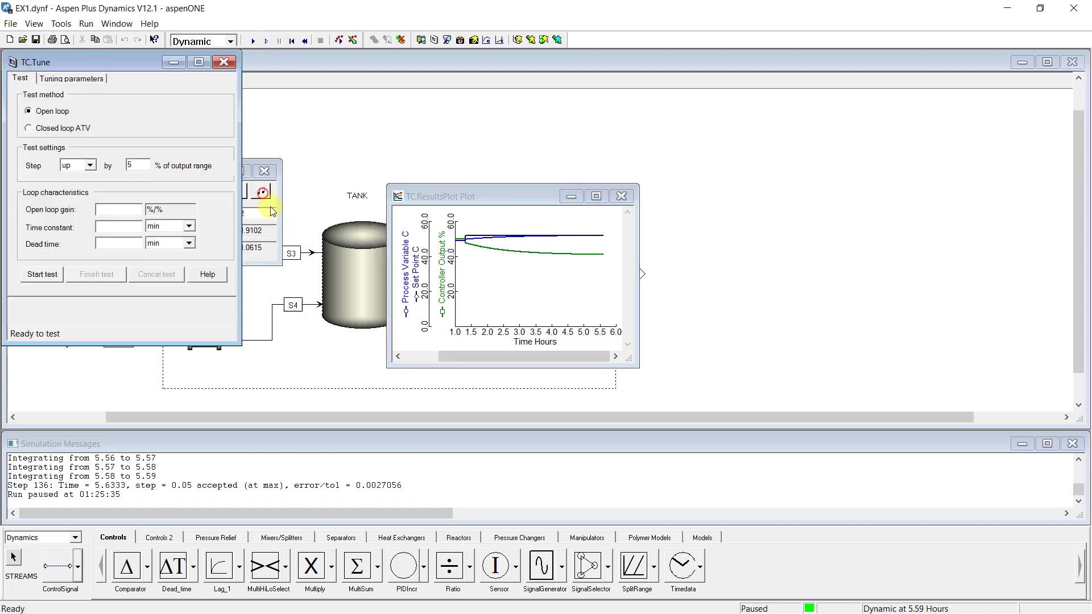
left_click_drag(149, 61, 444, 108)
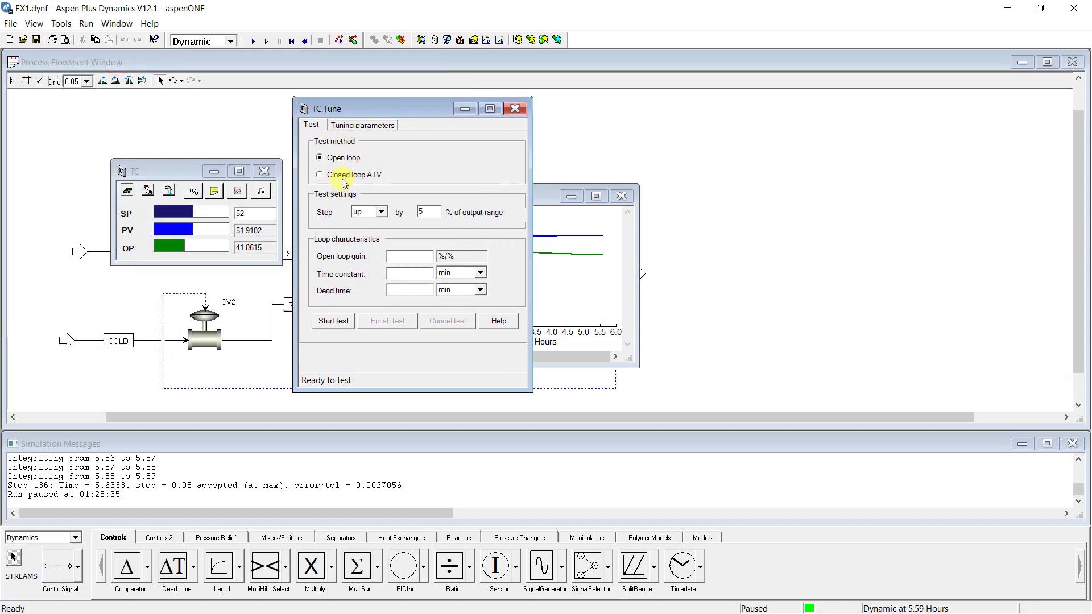
left_click_drag(364, 105, 723, 93)
left_click(415, 198)
left_click(620, 196)
left_click(556, 324)
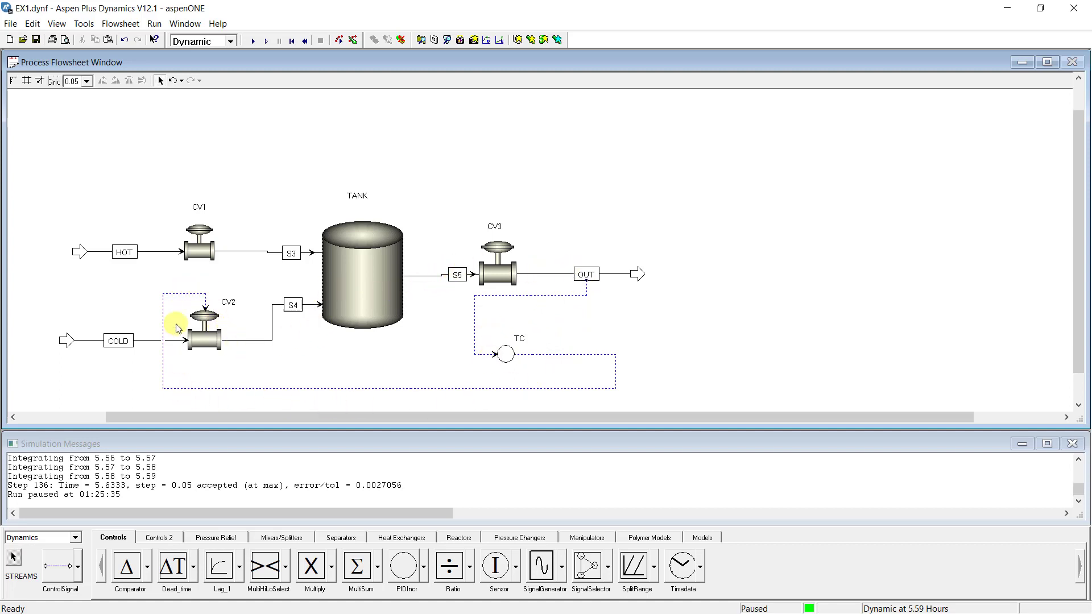
Reopen the TC faceplate and Tune form, choose the Closed loop ATV method, resume the dynamic run and start the test.
left_click(510, 364)
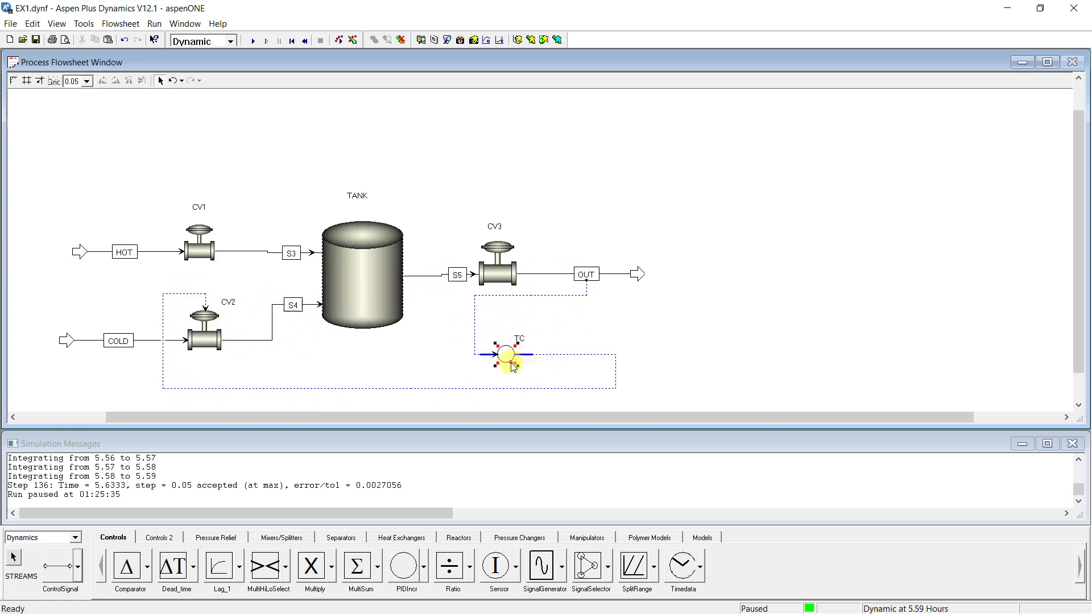
double_click(512, 364)
left_click(165, 106)
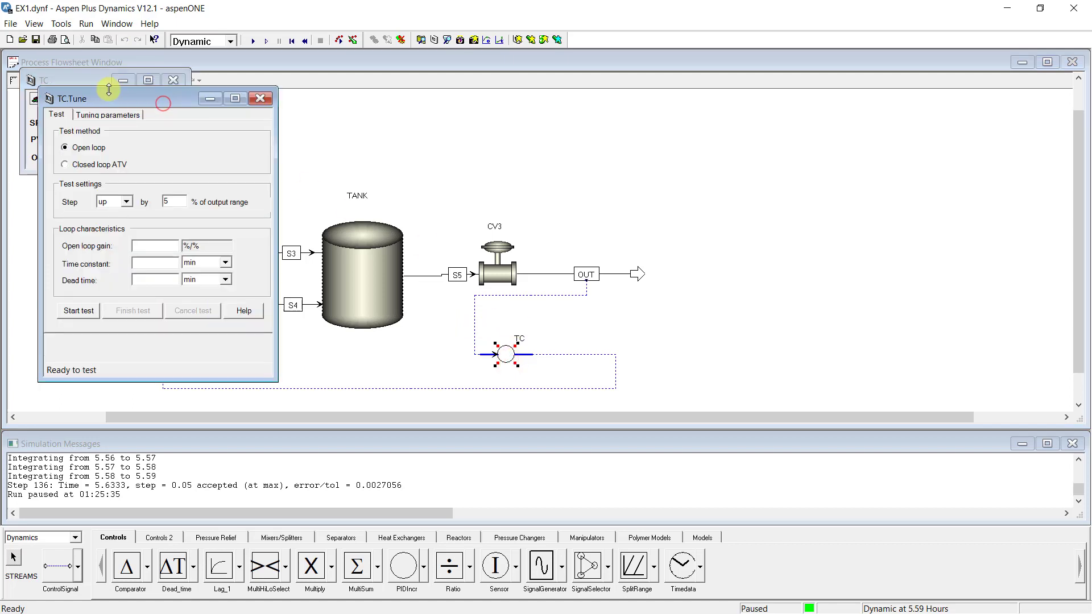
left_click_drag(165, 92, 600, 97)
left_click(511, 164)
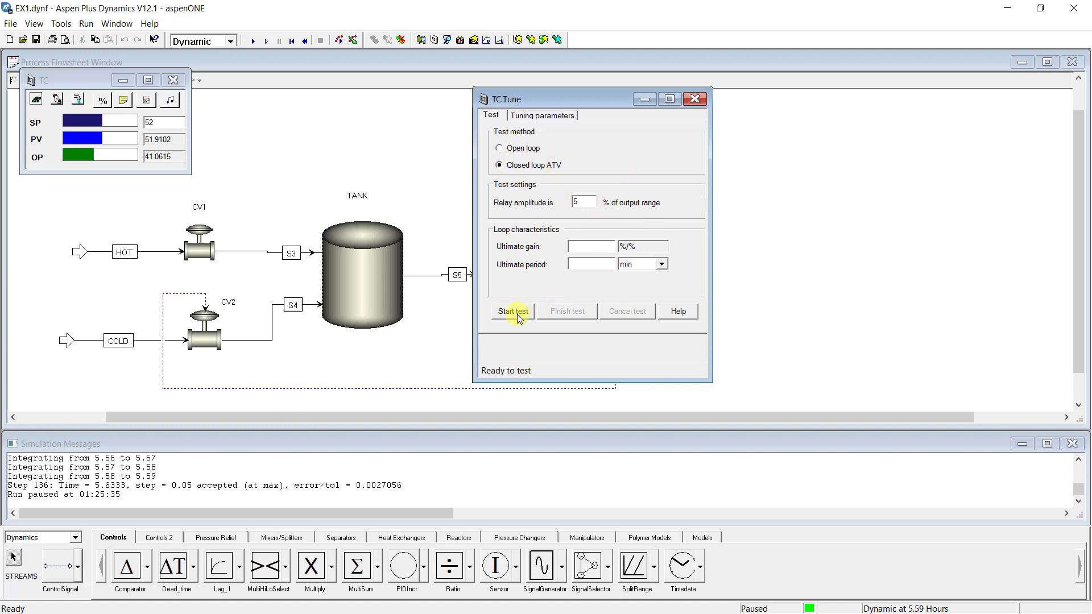
left_click(251, 43)
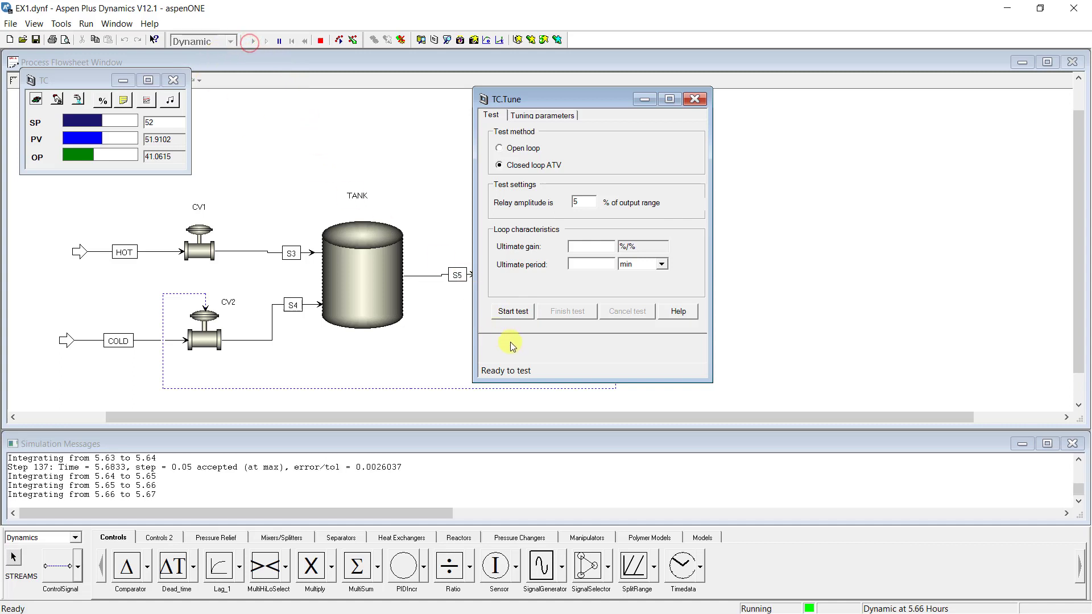
left_click(508, 312)
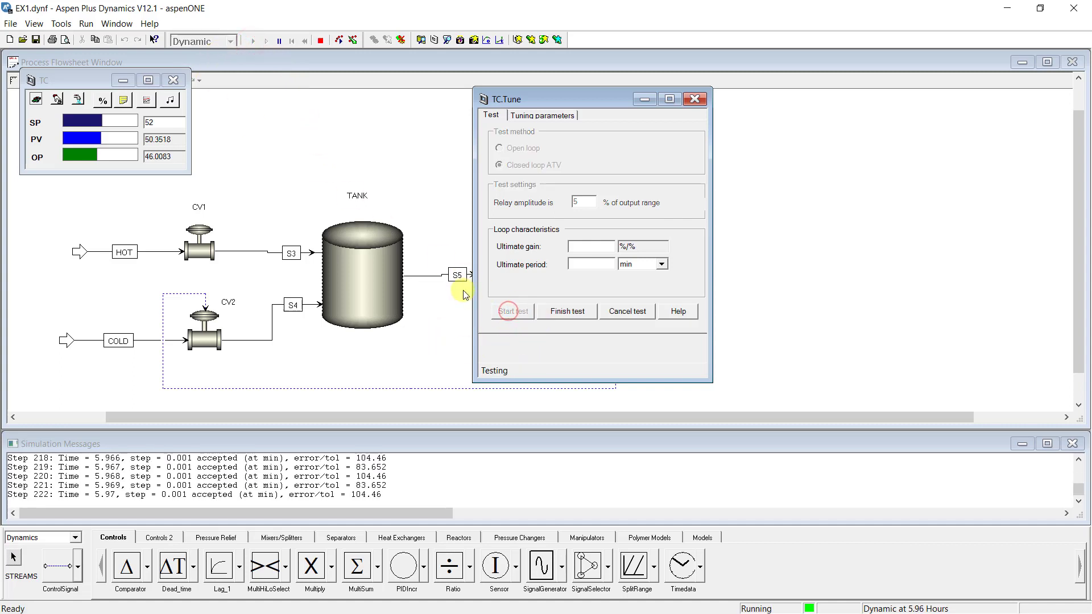
Reopen the TC results plot, examine the test response at full size, and place the restored plot between the faceplate and Tune form.
left_click(169, 103)
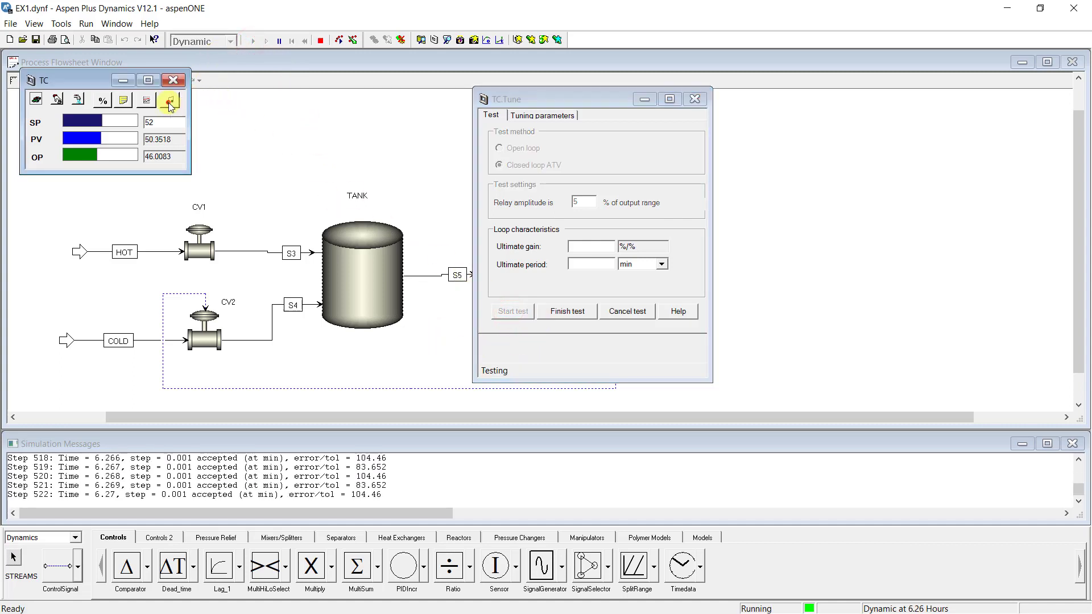
left_click(273, 111)
left_click(147, 105)
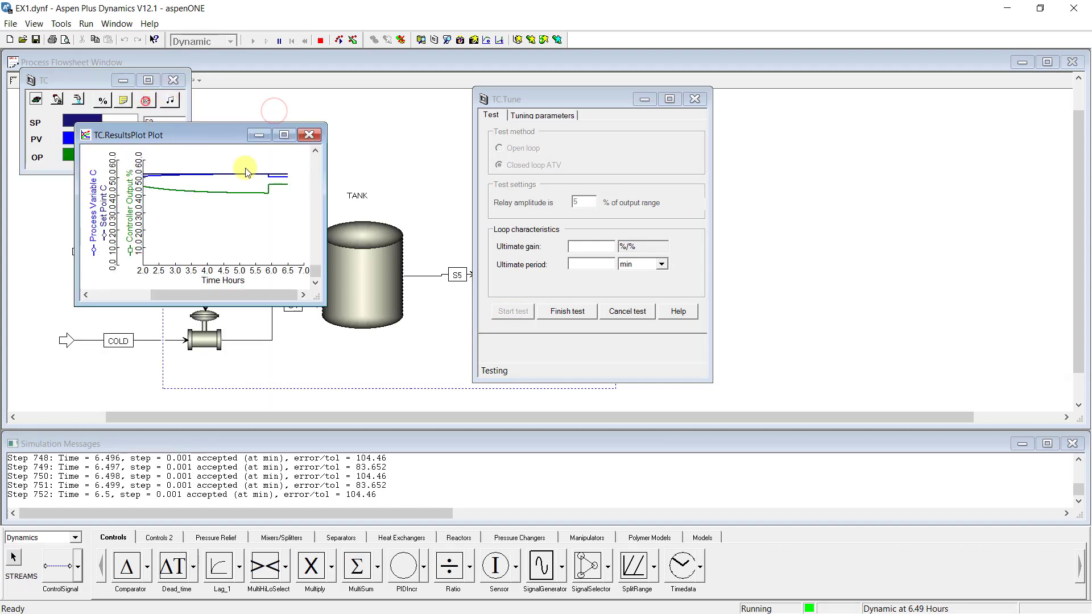
left_click(285, 136)
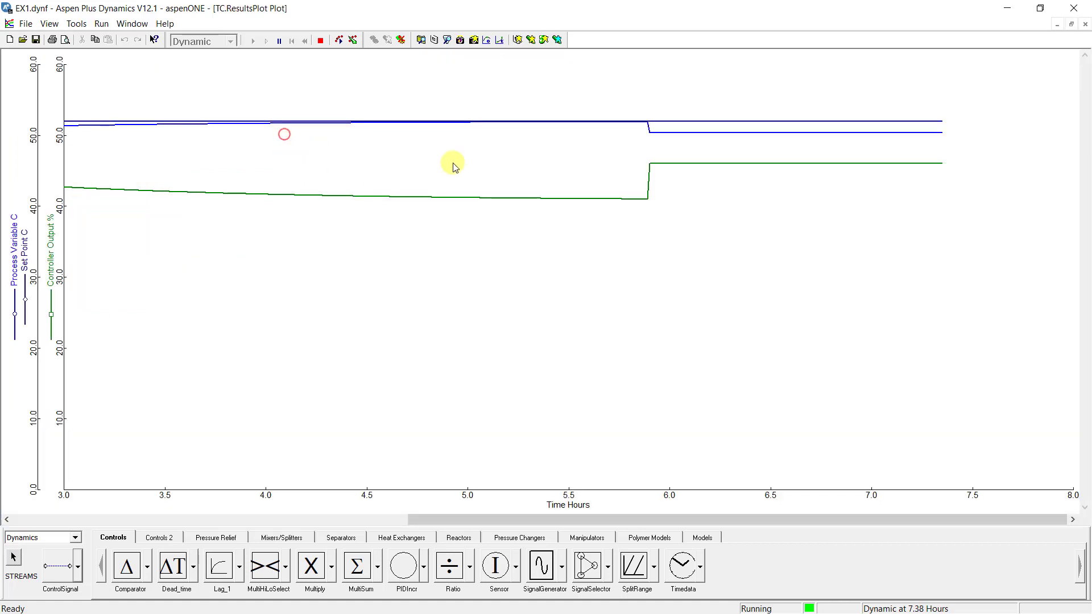
left_click(1072, 25)
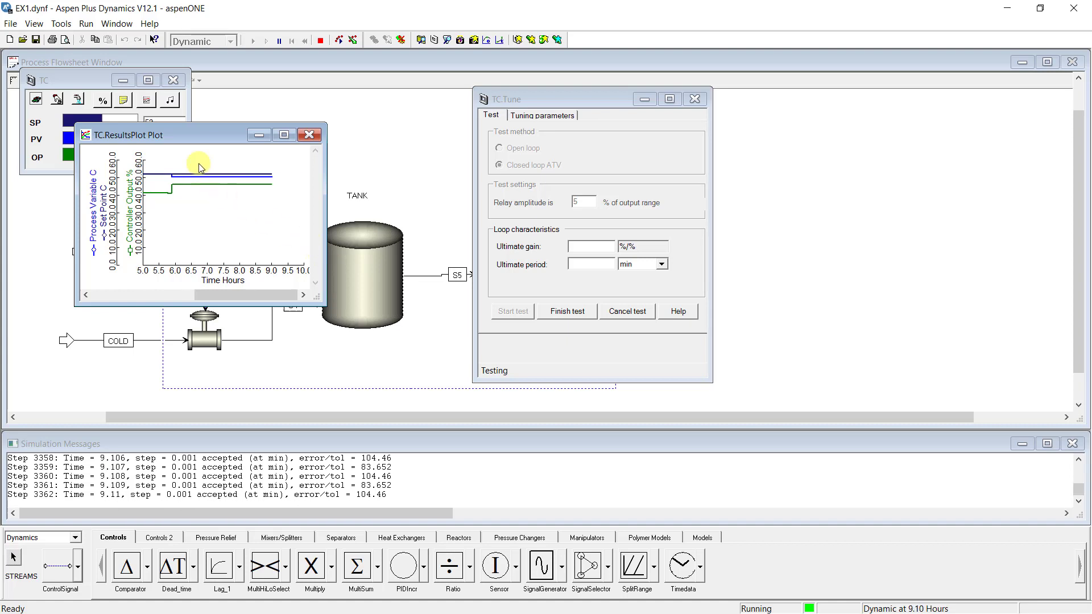
left_click_drag(170, 126, 289, 153)
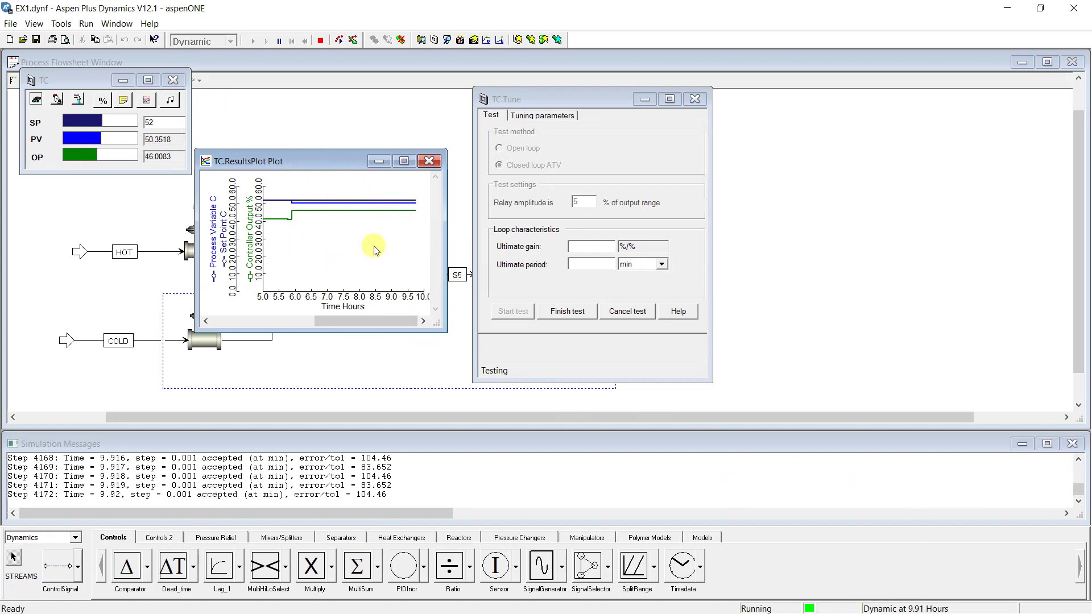
Set the communication interval to 0.005 hours in the run options.
left_click(84, 23)
left_click(111, 174)
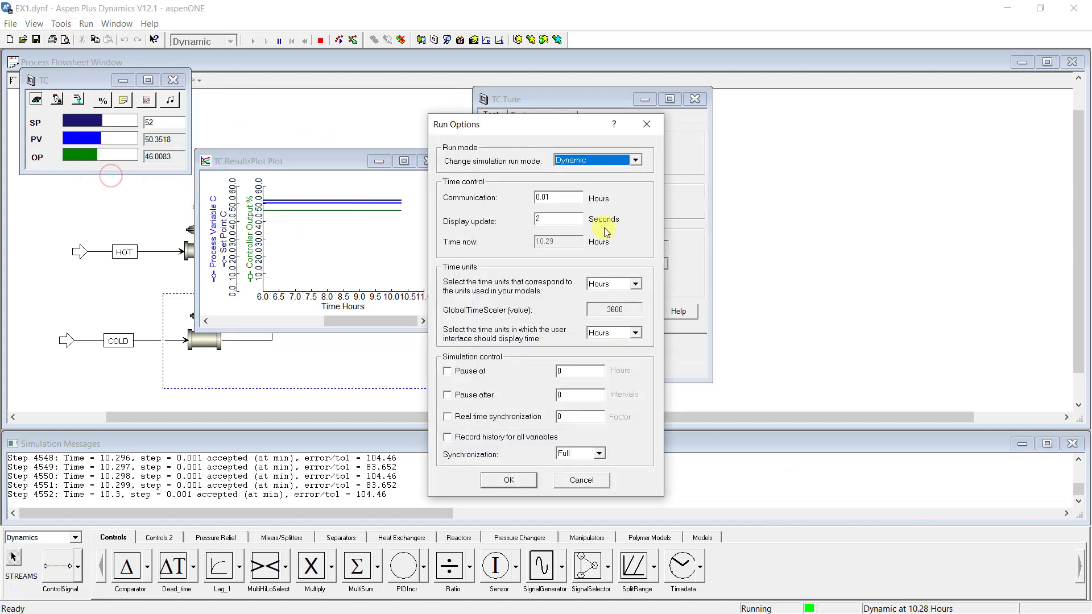
double_click(554, 199)
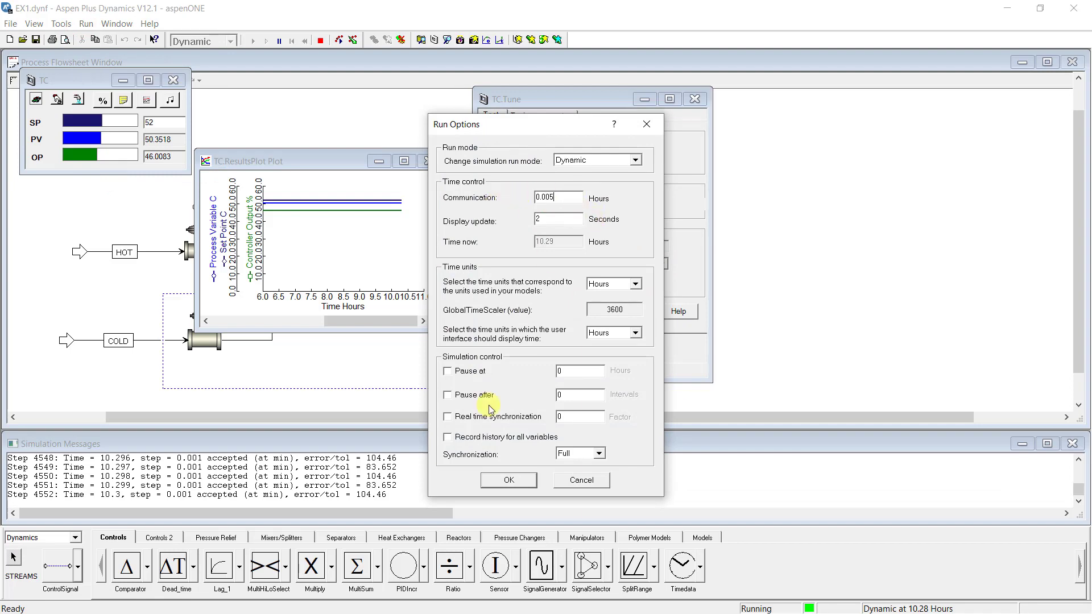
left_click(508, 481)
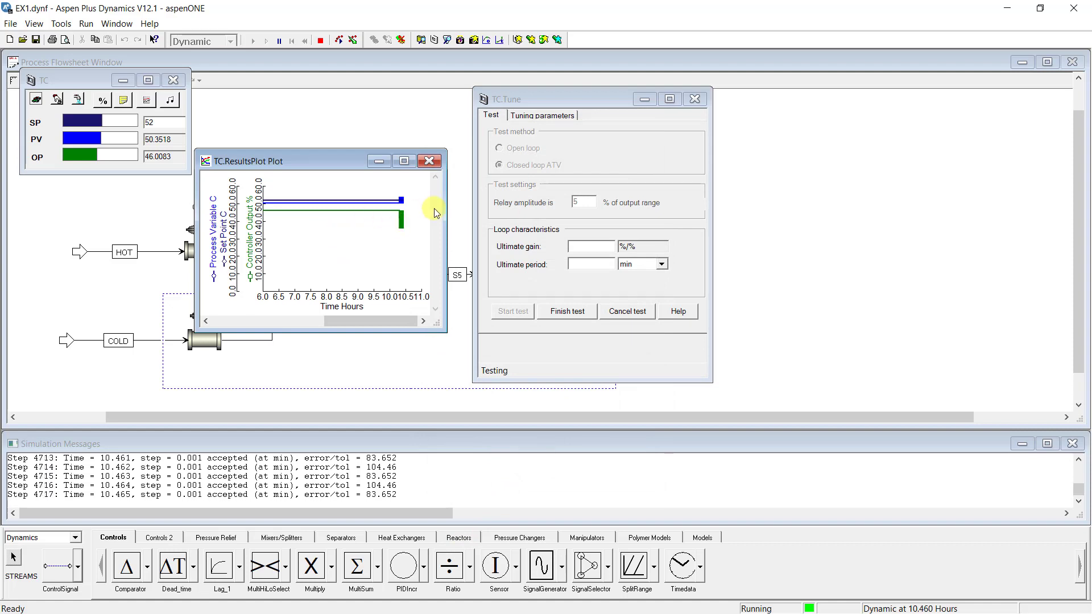
Examine the oscillations on the enlarged results plot, restore it, and finish the closed loop ATV test.
left_click(404, 161)
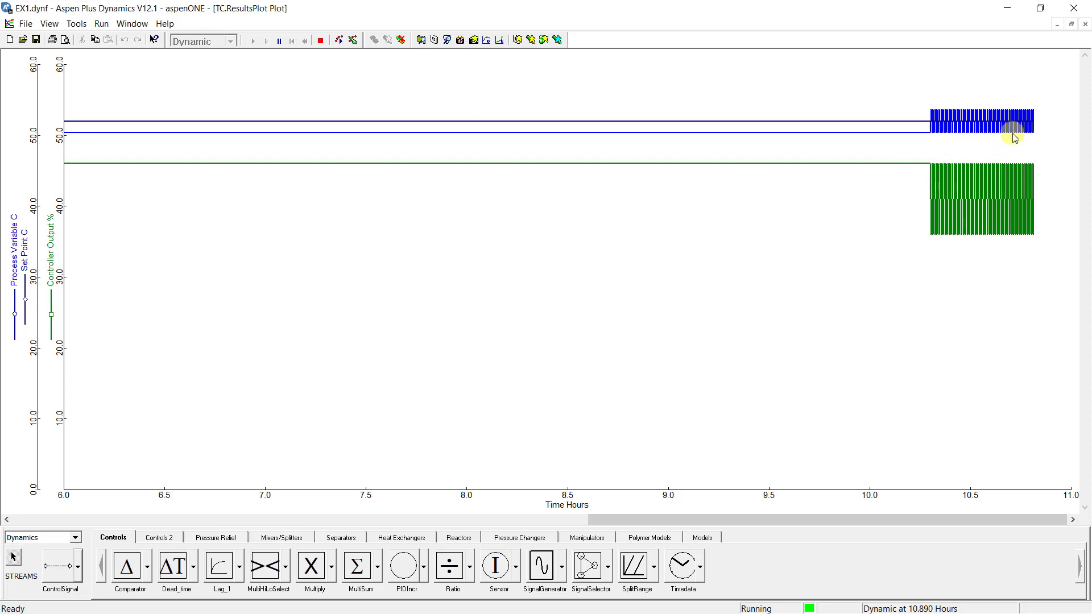
left_click(1071, 24)
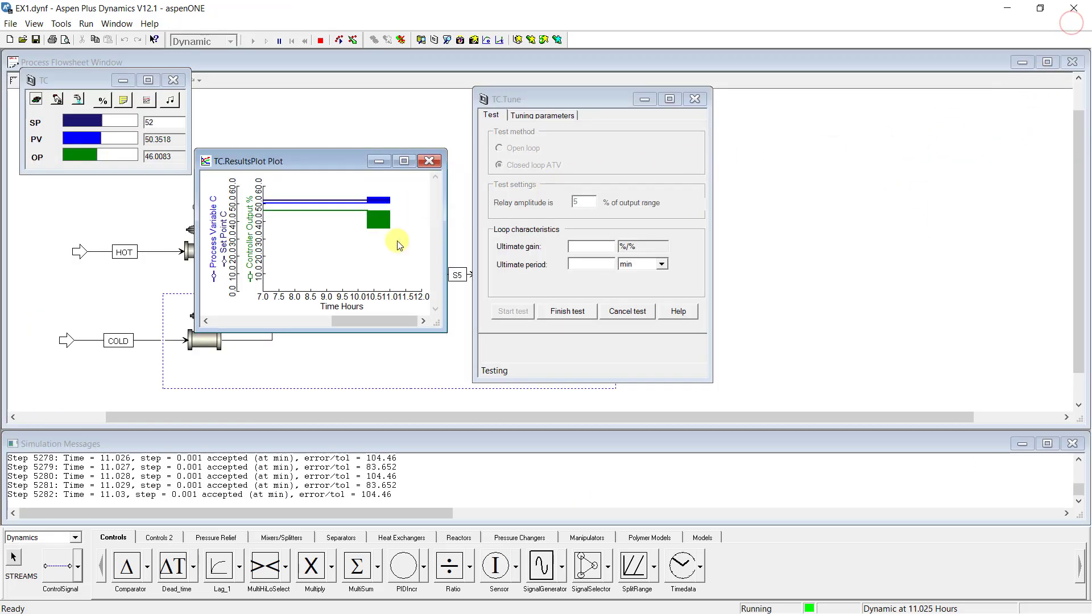
left_click(578, 311)
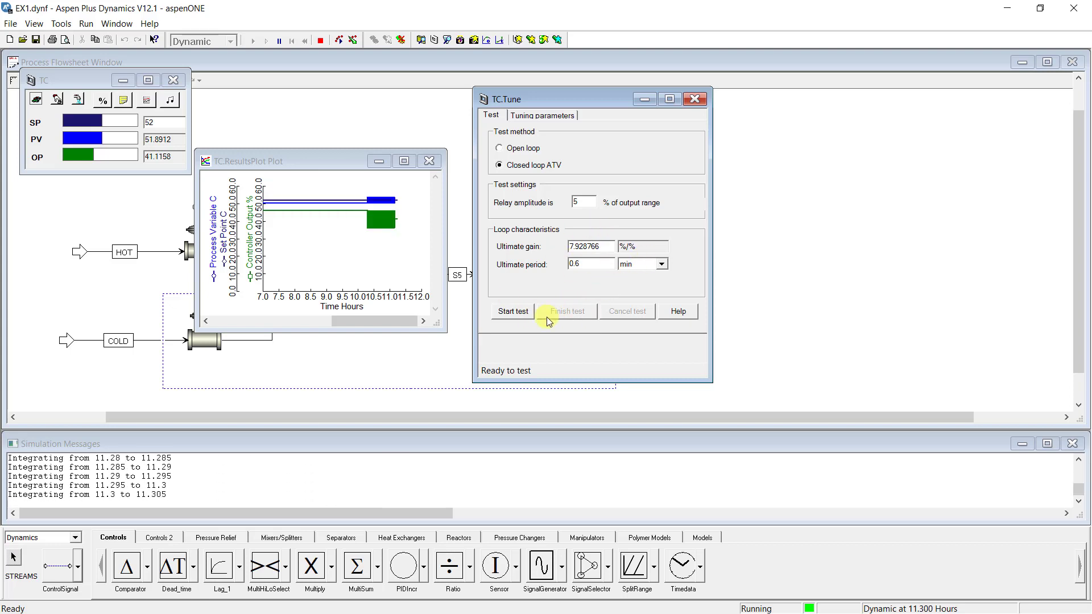
Calculate PI tuning parameters with the Tyreus-Luyben rule, update the TC controller with them and close the Tune form.
left_click(560, 114)
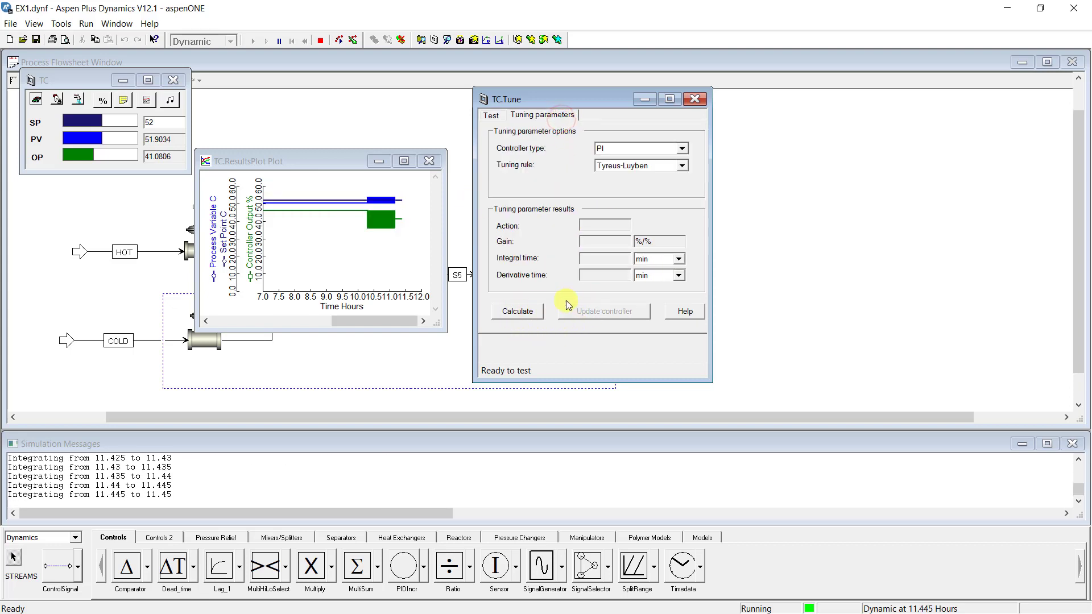
left_click(515, 312)
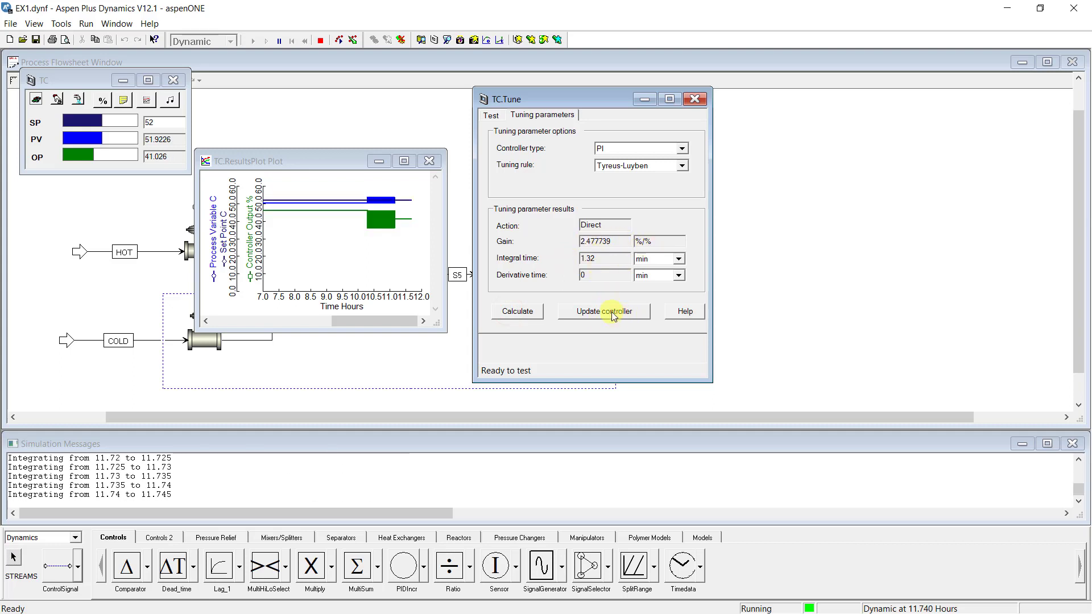
left_click(695, 99)
Arrange the results plot and the TC faceplate side by side and set the controller's set point to 50 °C.
left_click_drag(336, 161, 515, 149)
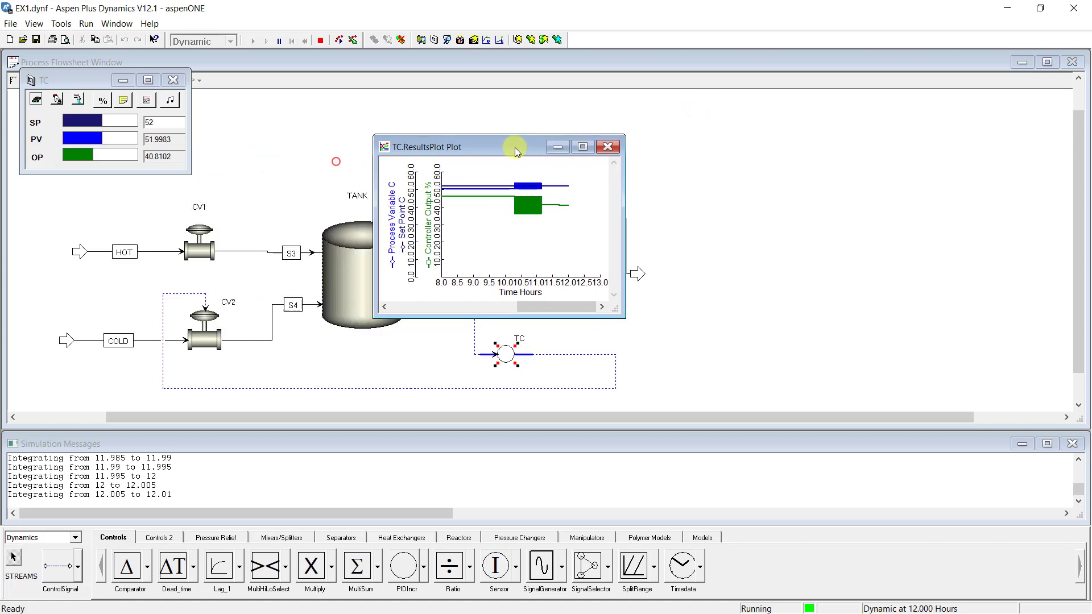
left_click_drag(74, 80, 223, 209)
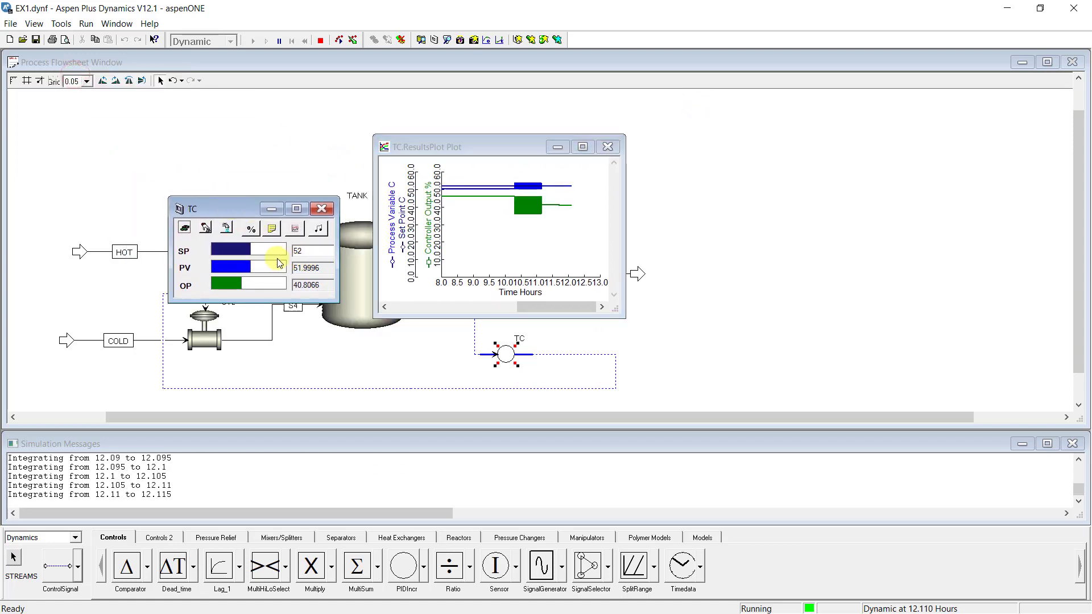
double_click(311, 254)
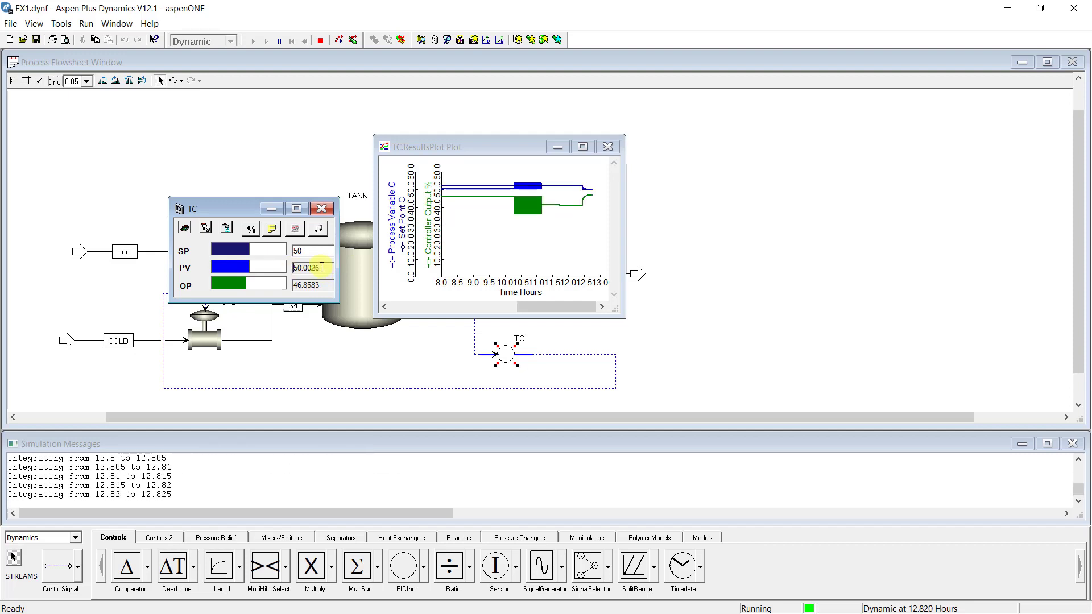
Set the TC set point to 45 °C and examine the response on the enlarged results plot, restoring the window when done.
double_click(311, 251)
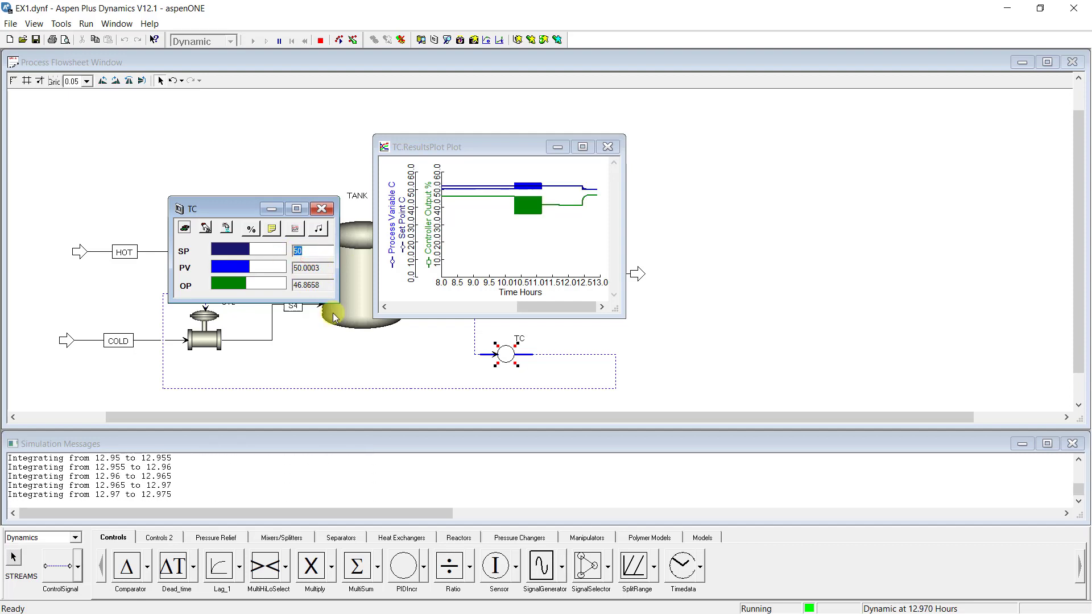
type("45")
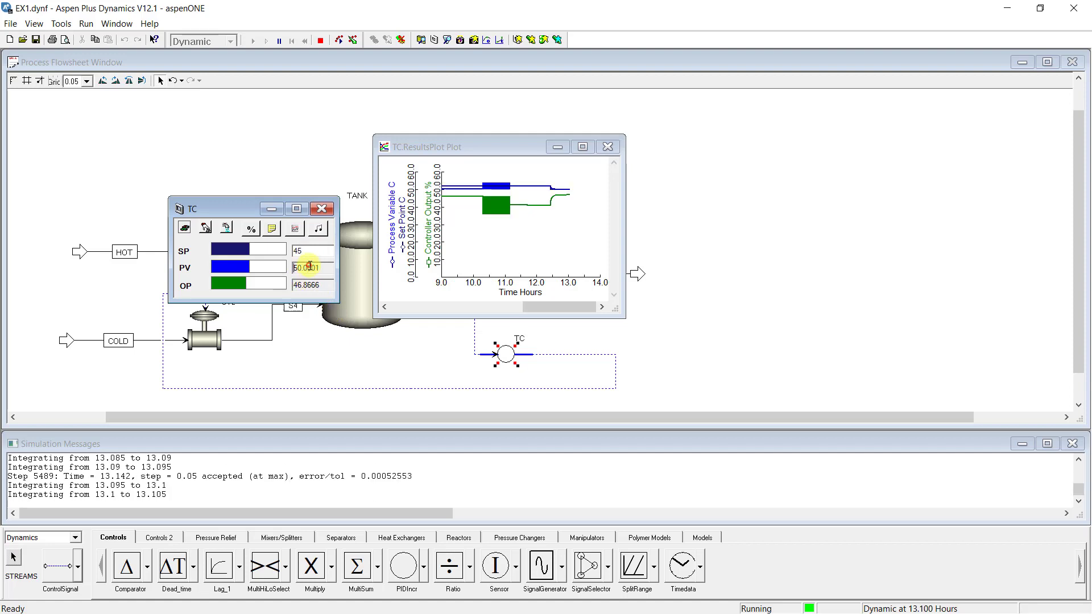
left_click(582, 147)
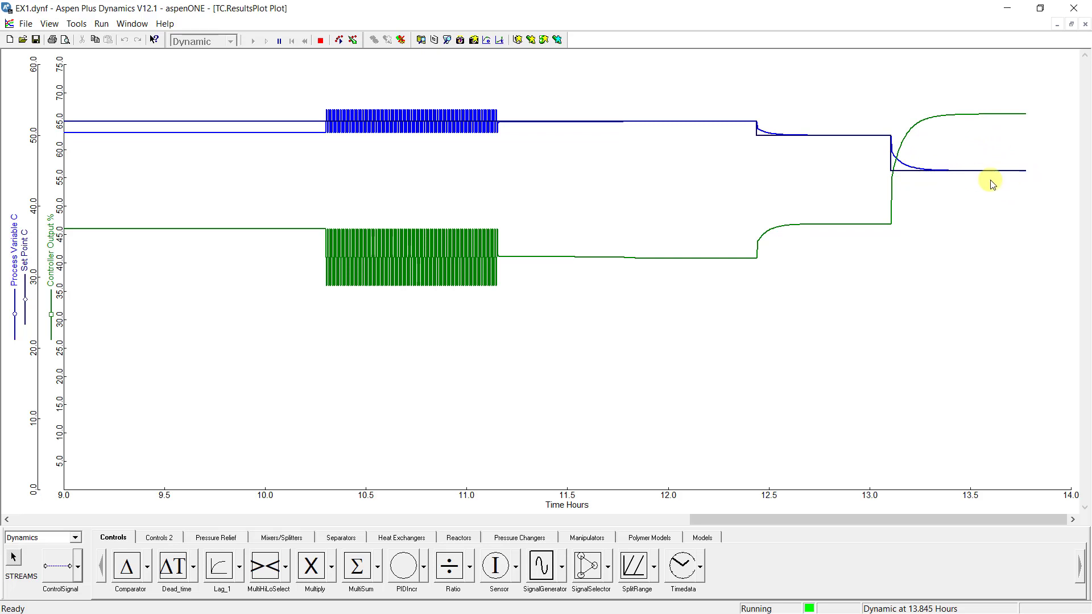
left_click(1071, 24)
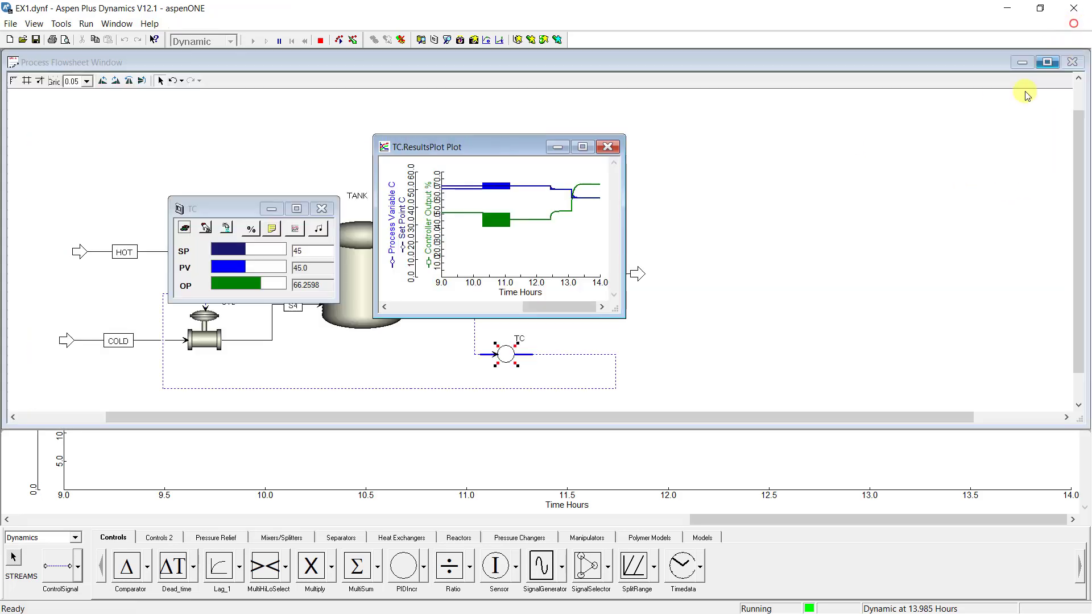
Set the TC controller's set point to 60 °C.
left_click(312, 251)
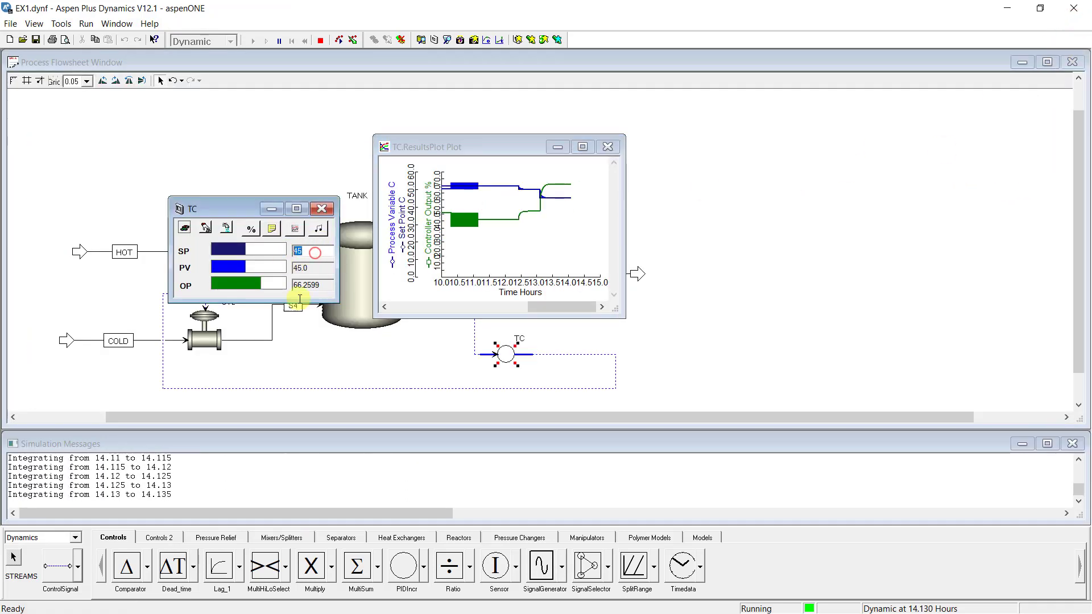
type("60")
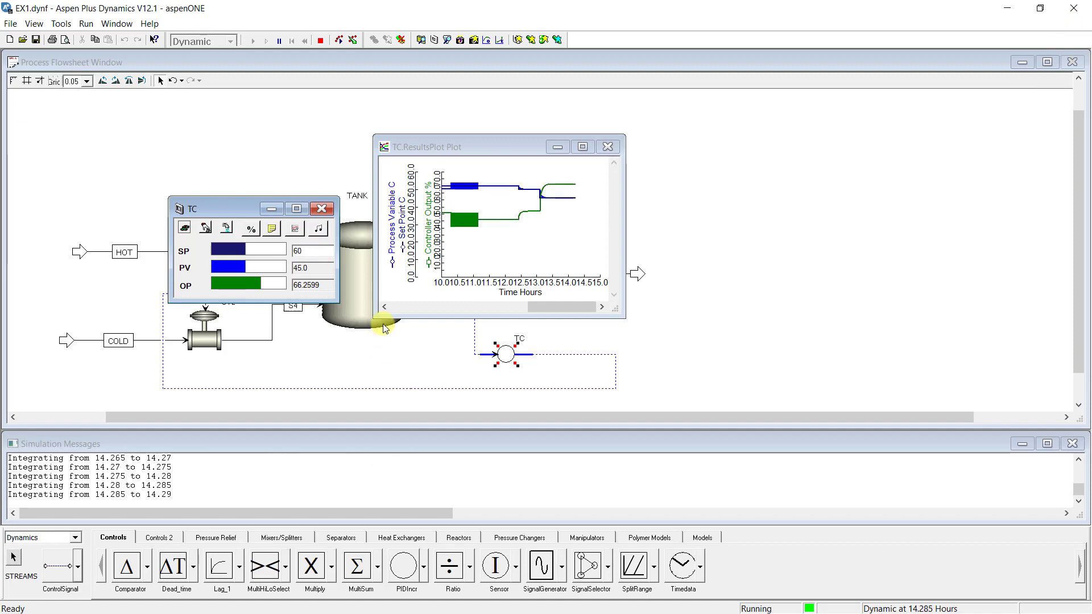